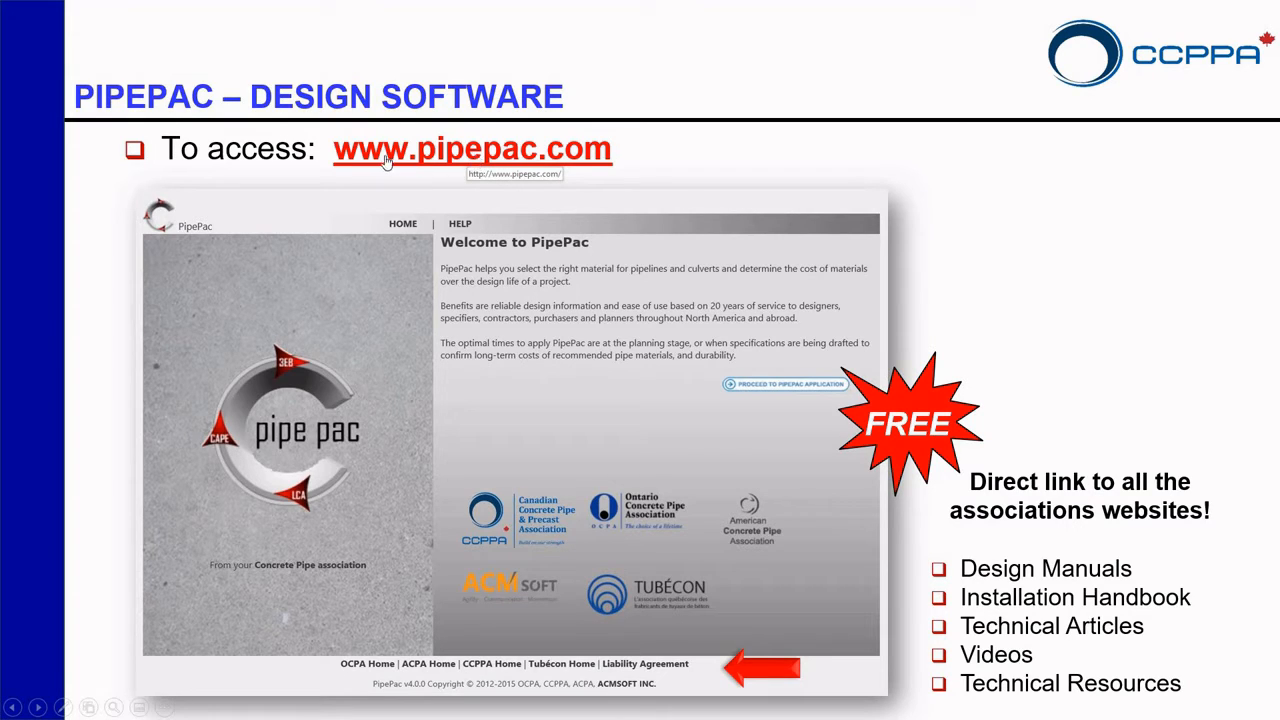
pyautogui.click(502, 150)
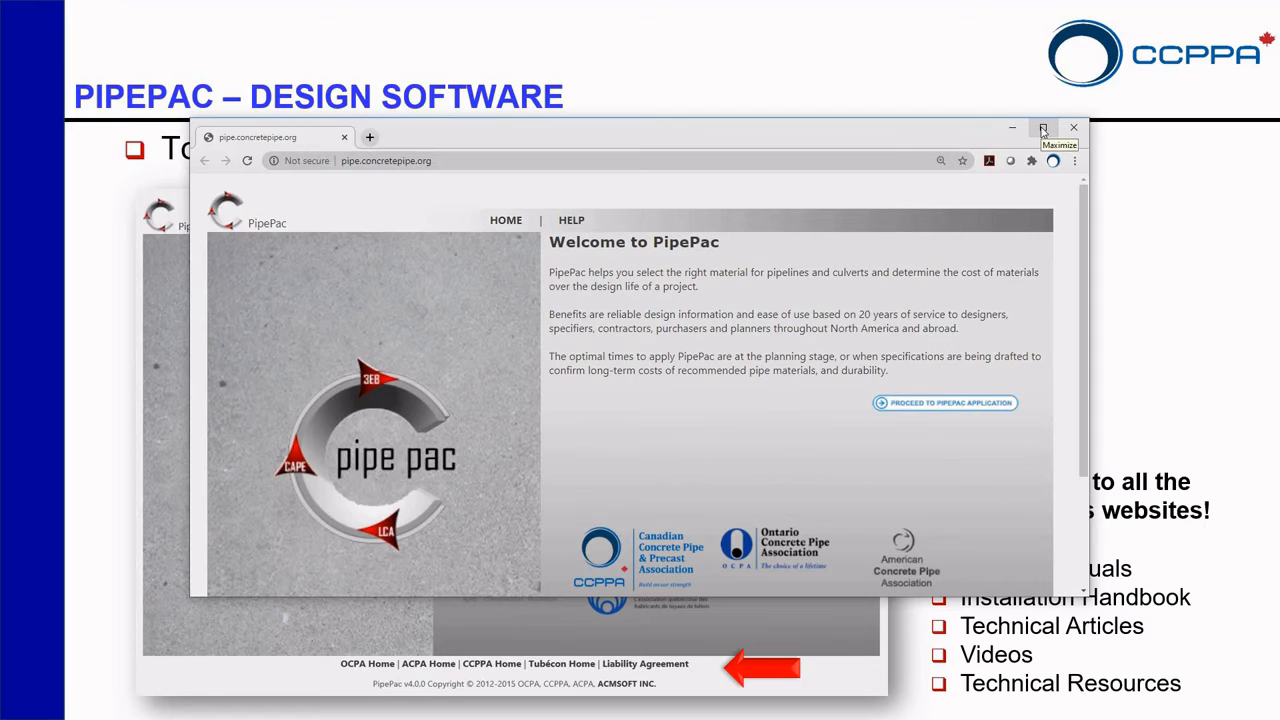
pyautogui.click(1042, 130)
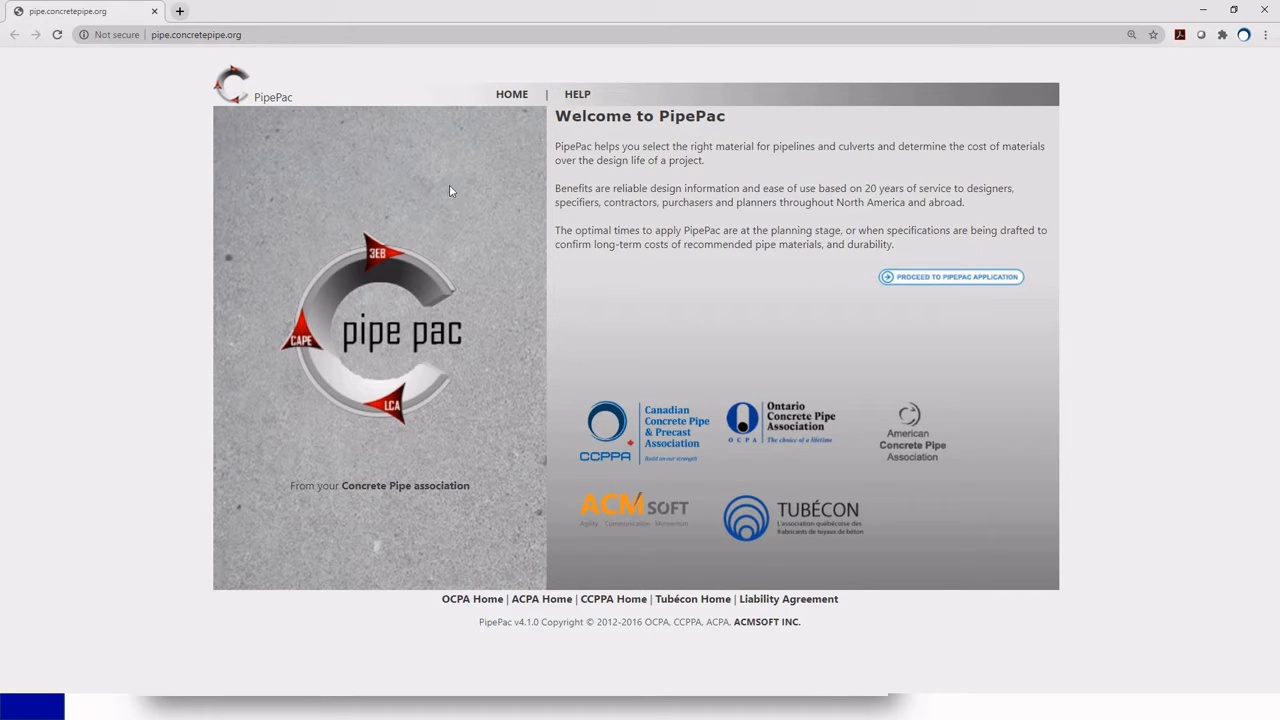
pyautogui.click(580, 96)
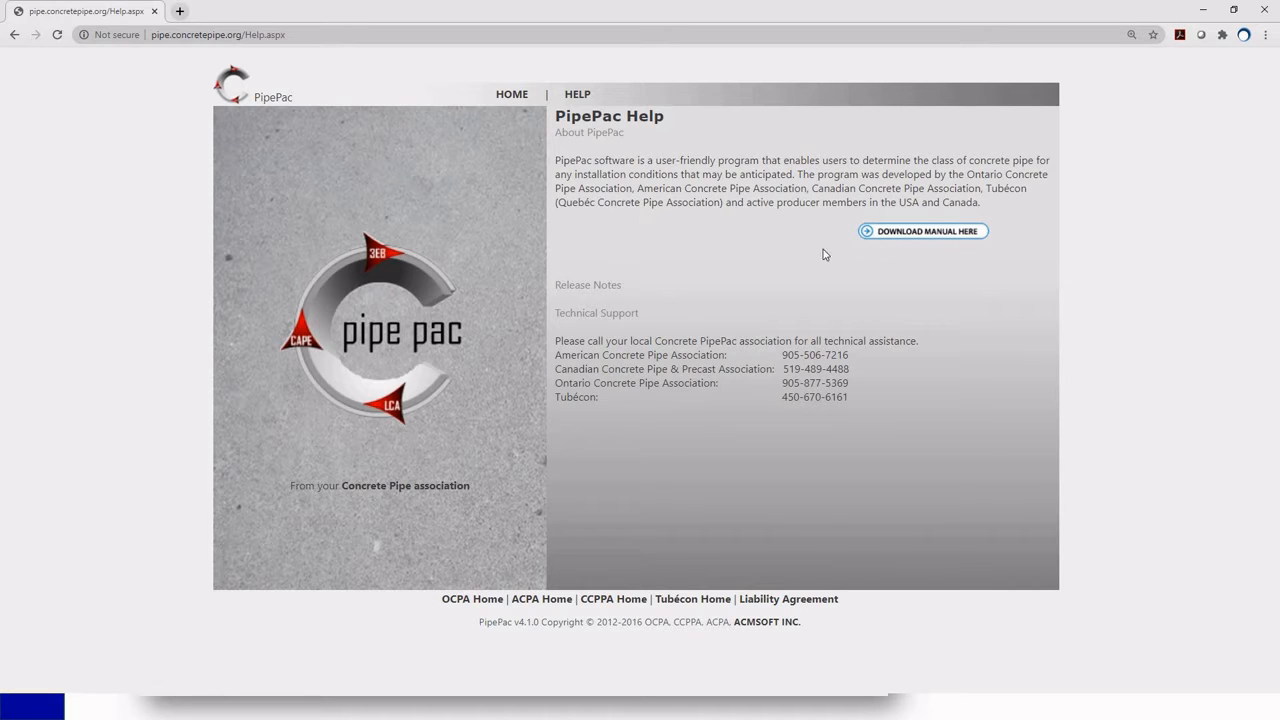
pyautogui.click(512, 95)
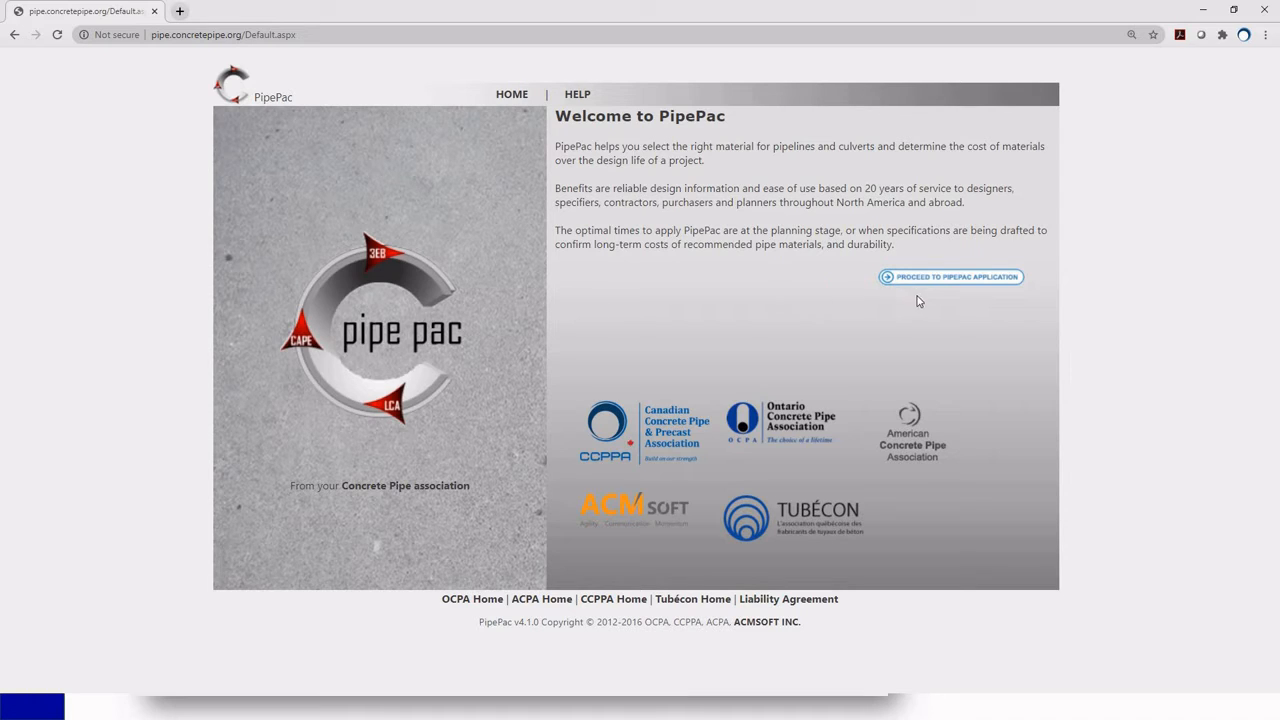
# Step: Proceed to the PipePac application and create a new project titled Example 1 with Canada as its location
pyautogui.click(950, 280)
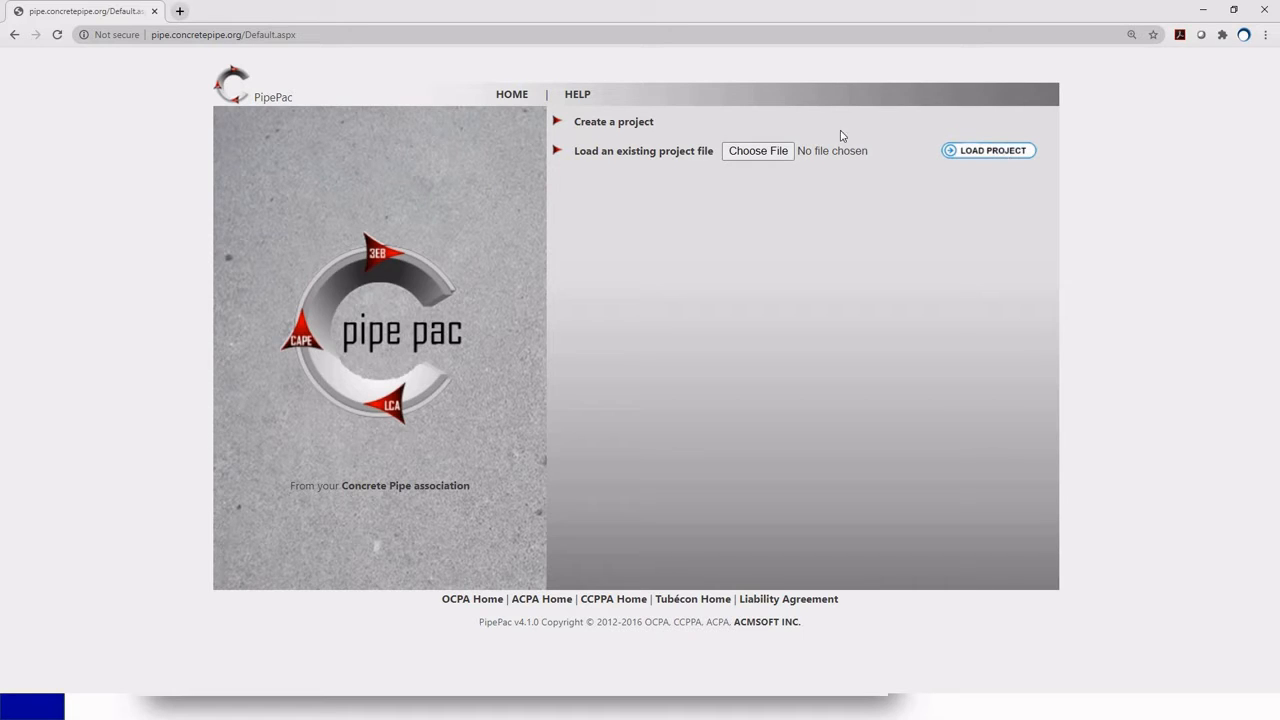
pyautogui.click(614, 124)
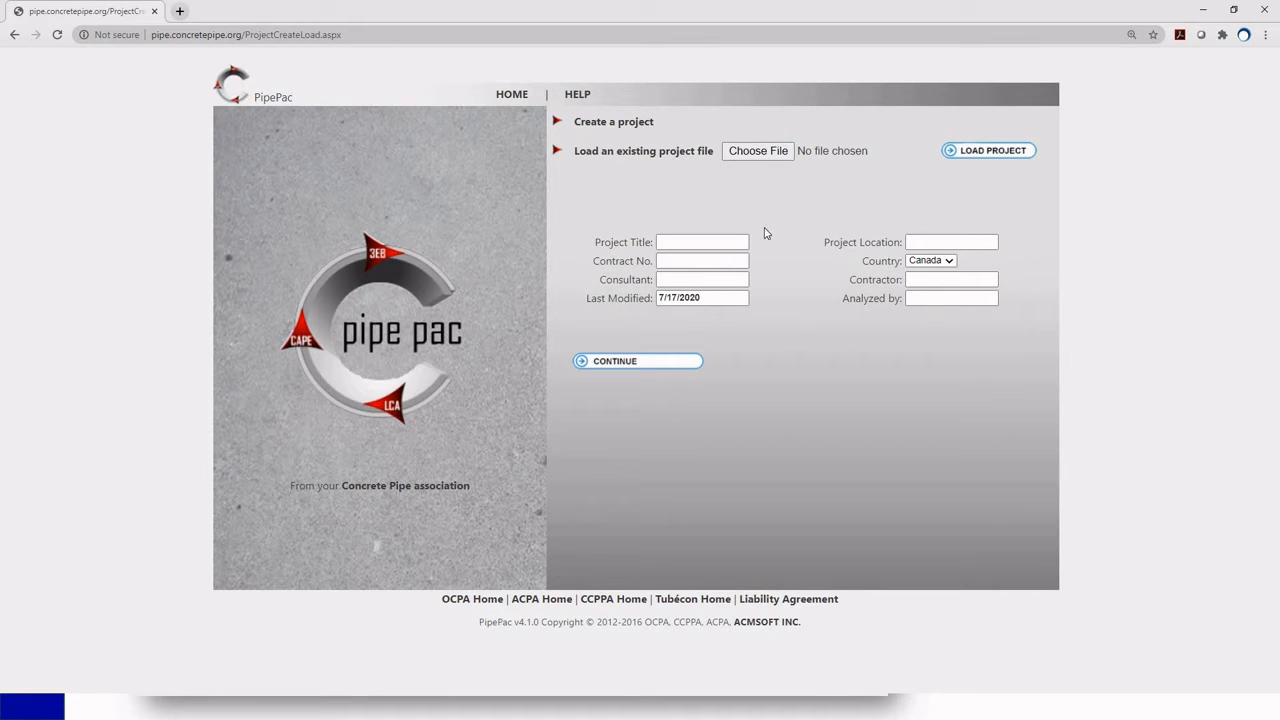
pyautogui.click(705, 244)
pyautogui.write('E')
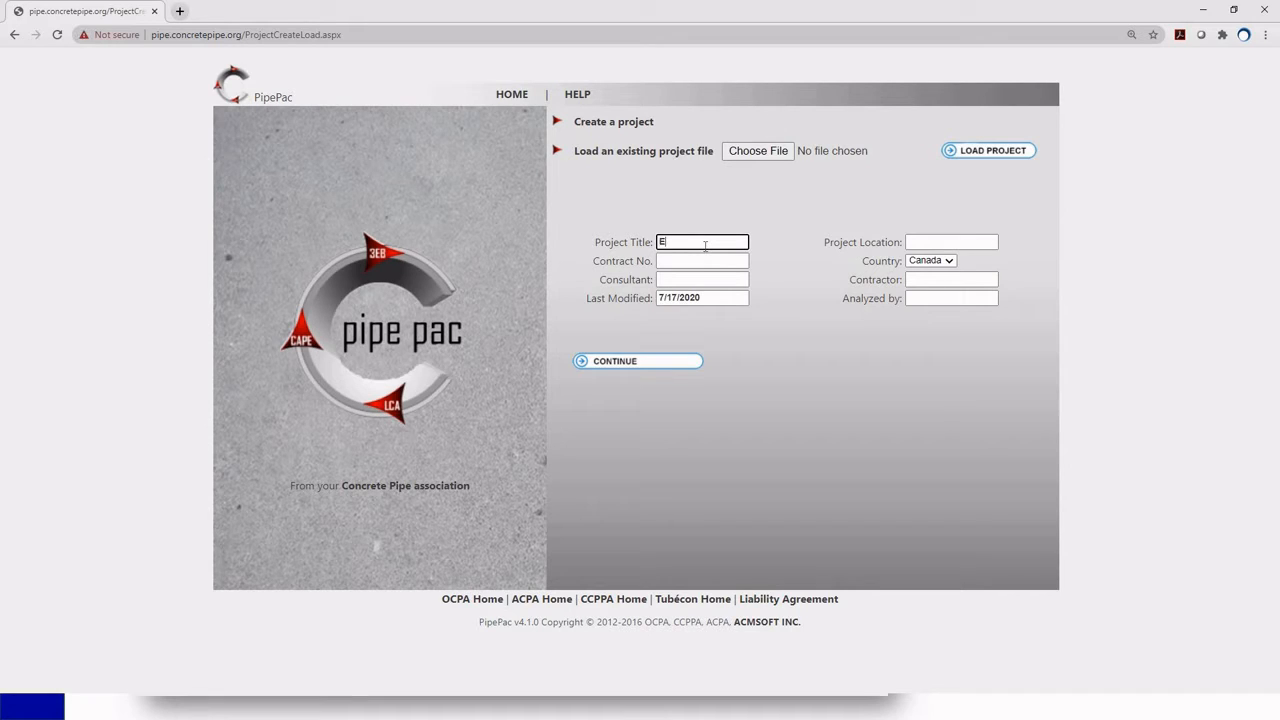
pyautogui.write('xample 1')
pyautogui.click(915, 245)
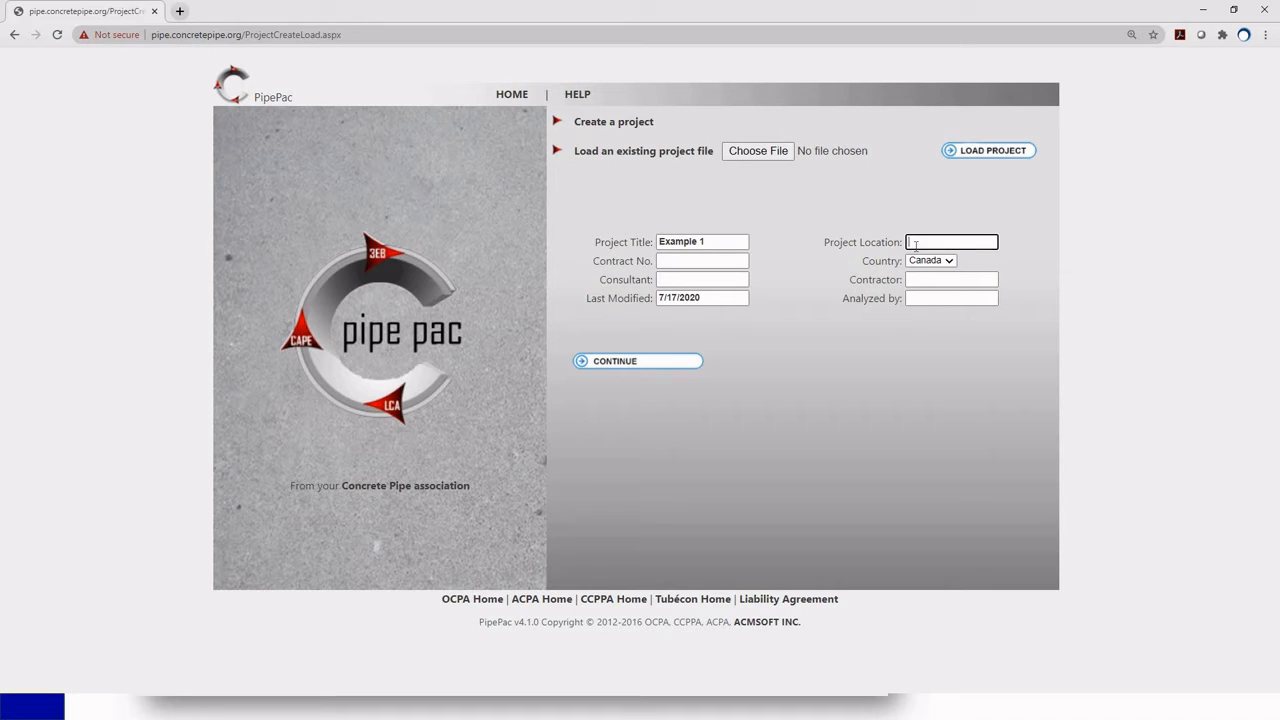
pyautogui.write('Canada')
# Step: Complete the project details with contract number 1, consultant A, contractor B and the analyst's initials, and continue to the analysis choices
pyautogui.click(691, 260)
pyautogui.write('1')
pyautogui.click(698, 280)
pyautogui.write('A')
pyautogui.click(953, 279)
pyautogui.write('B')
pyautogui.click(945, 297)
pyautogui.write('MP')
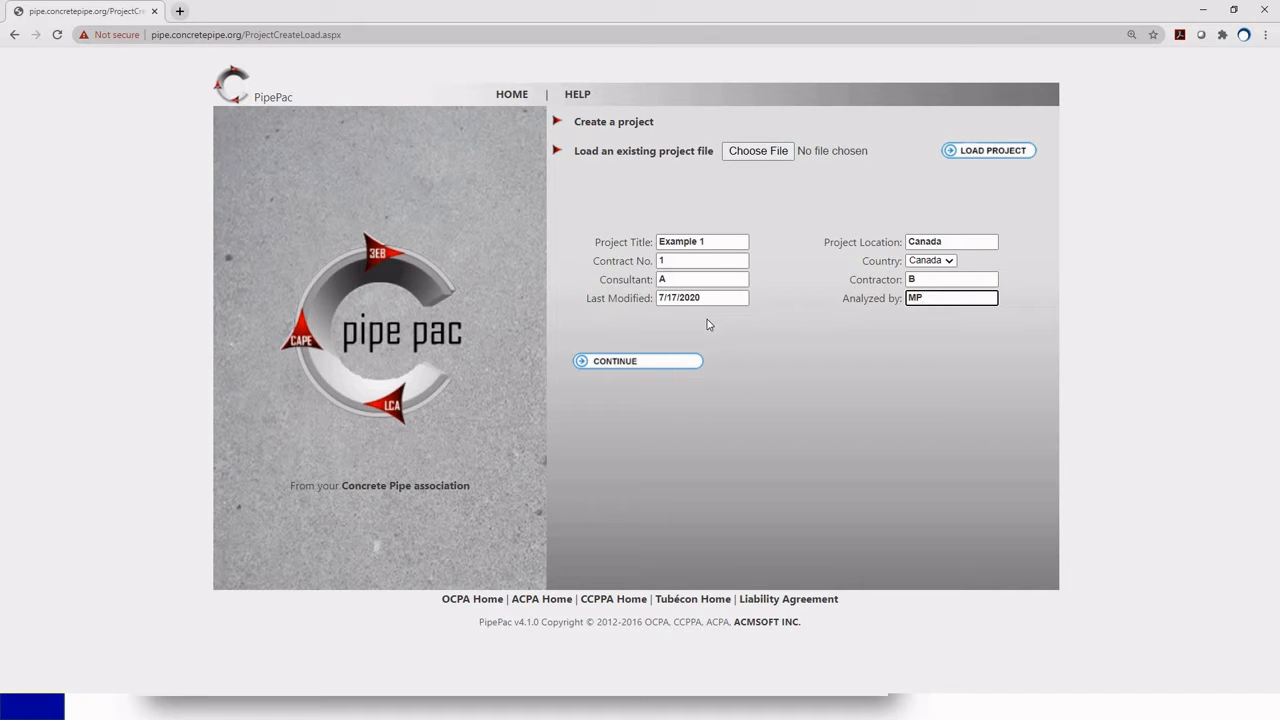
pyautogui.click(630, 366)
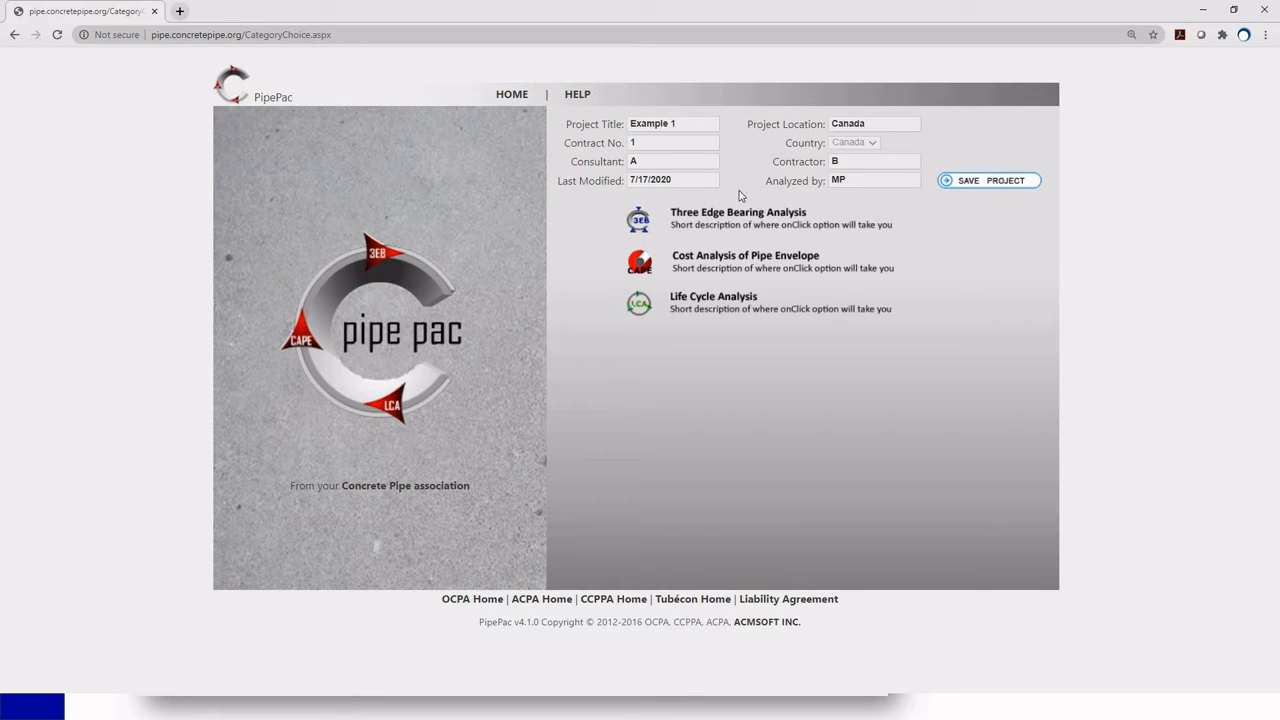
# Step: Create a Three Edge Bearing Analysis alternative named Option 1 with Metric units and the ASTM (AASHTO) standard
pyautogui.click(753, 224)
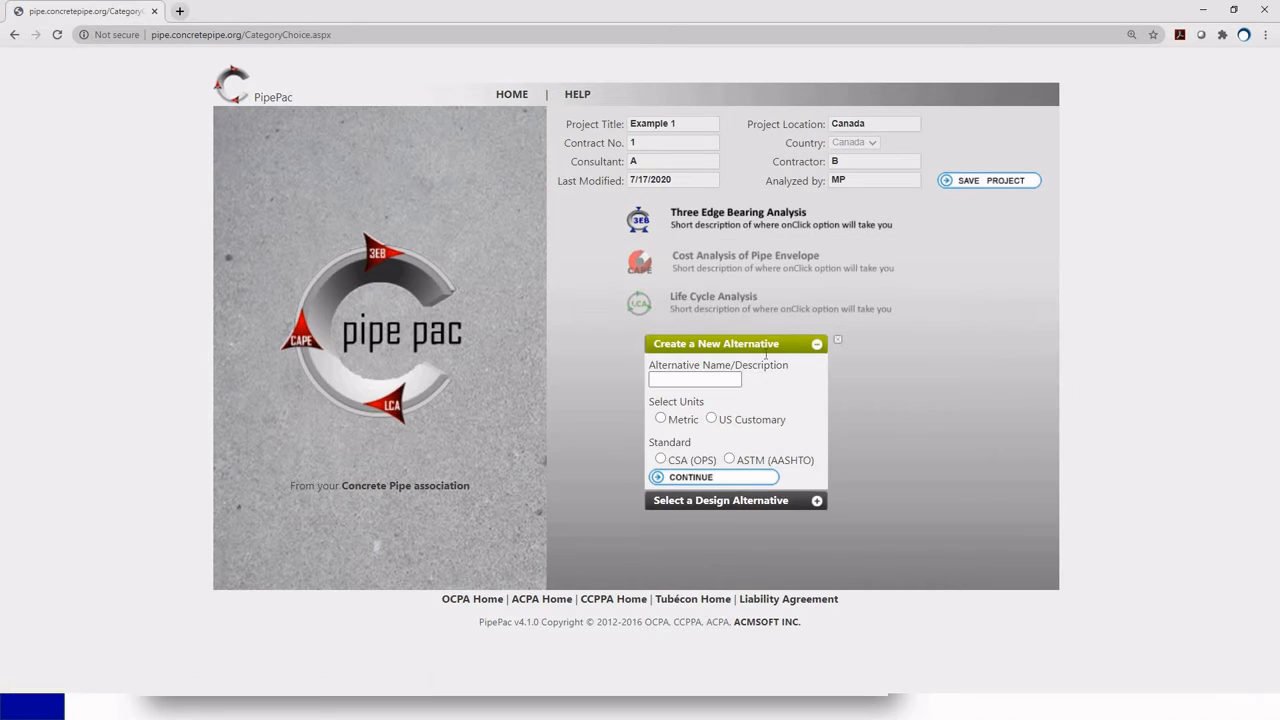
pyautogui.click(711, 377)
pyautogui.write('Option 1')
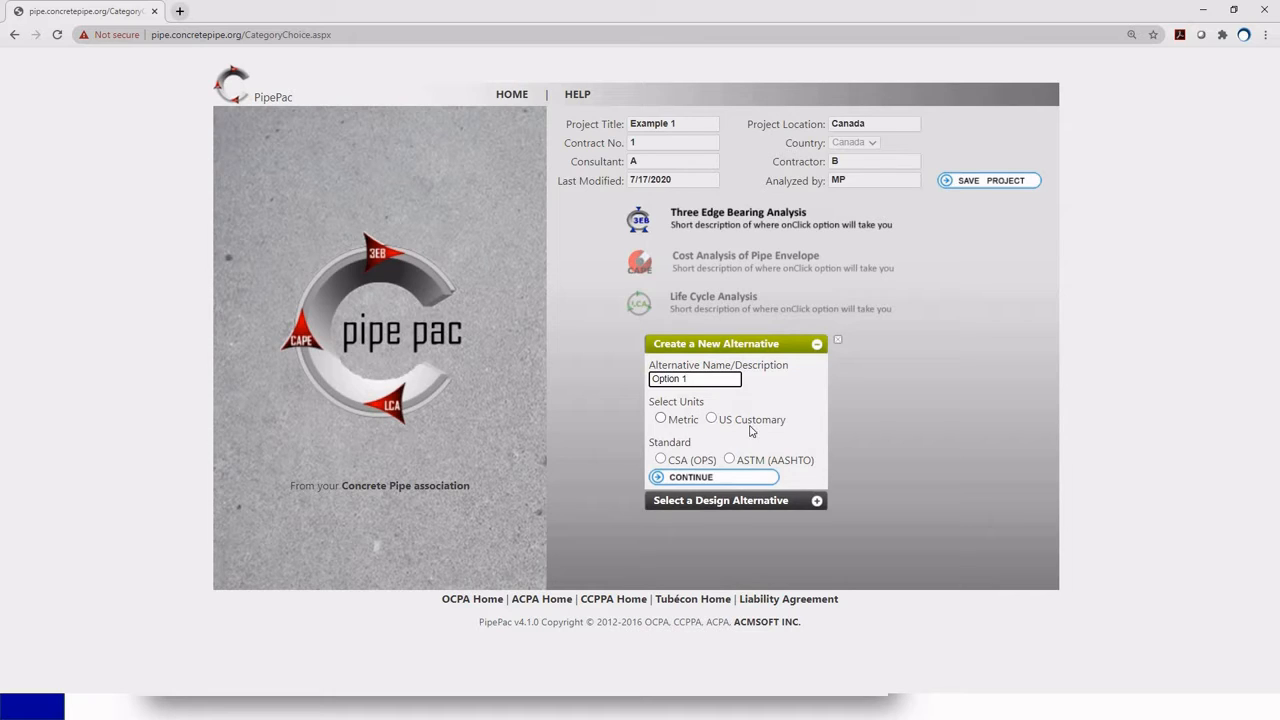
pyautogui.click(661, 419)
pyautogui.click(730, 459)
pyautogui.click(712, 479)
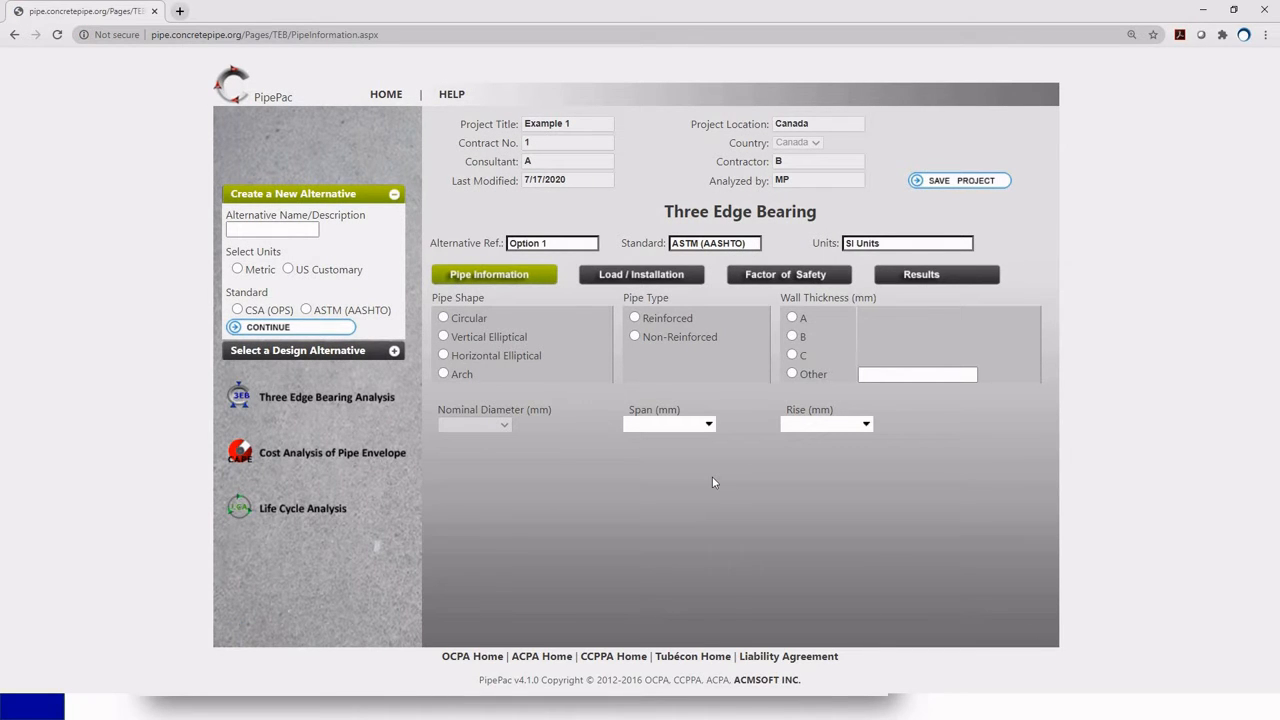
# Step: Define the pipe as circular and reinforced with a 900 mm nominal diameter and wall thickness B
pyautogui.click(444, 318)
pyautogui.click(505, 429)
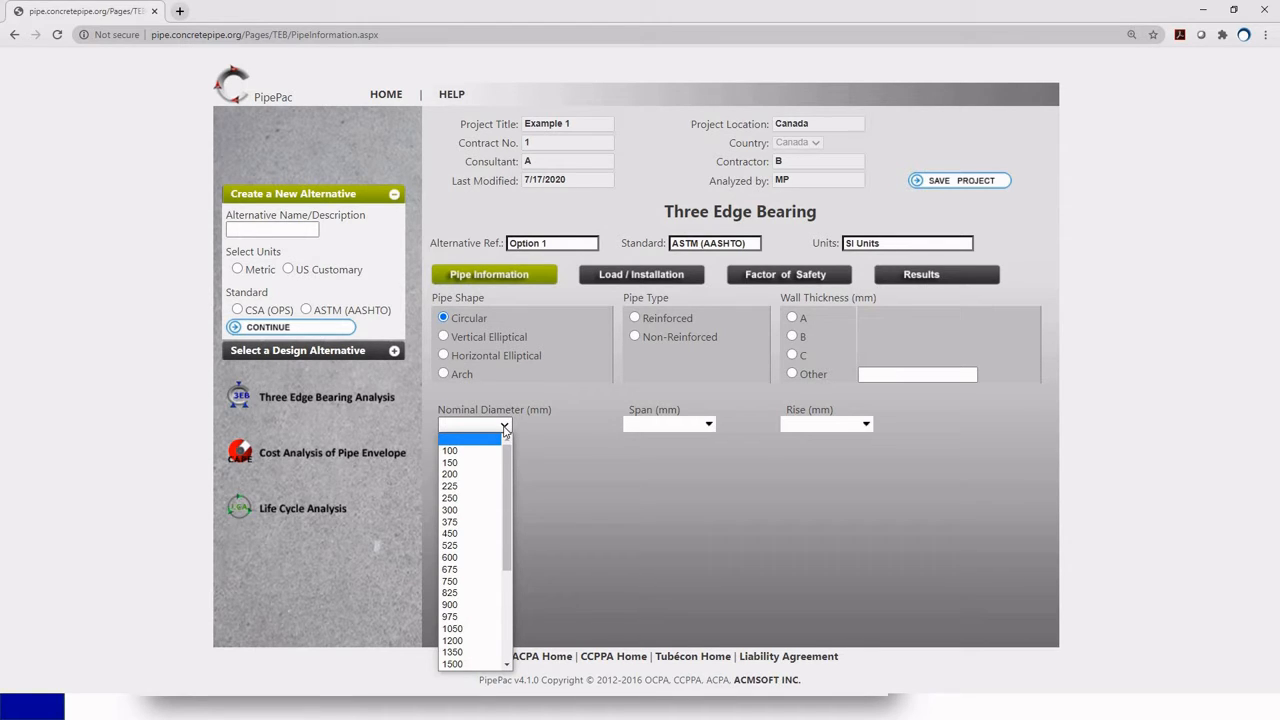
pyautogui.click(463, 604)
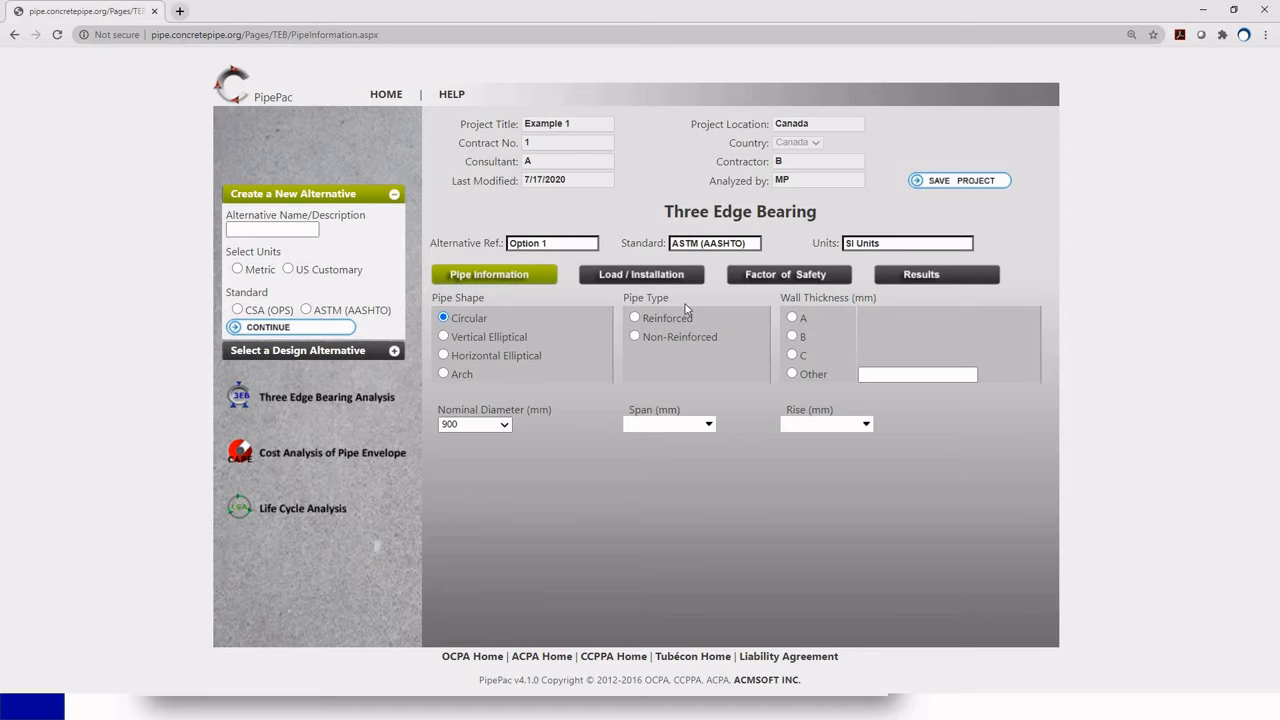
pyautogui.click(633, 320)
pyautogui.click(793, 338)
# Step: In the load and installation data, set the soil type to Gravelly Sand, the soil density to 2100 kg/m³ and include fluid load
pyautogui.click(652, 280)
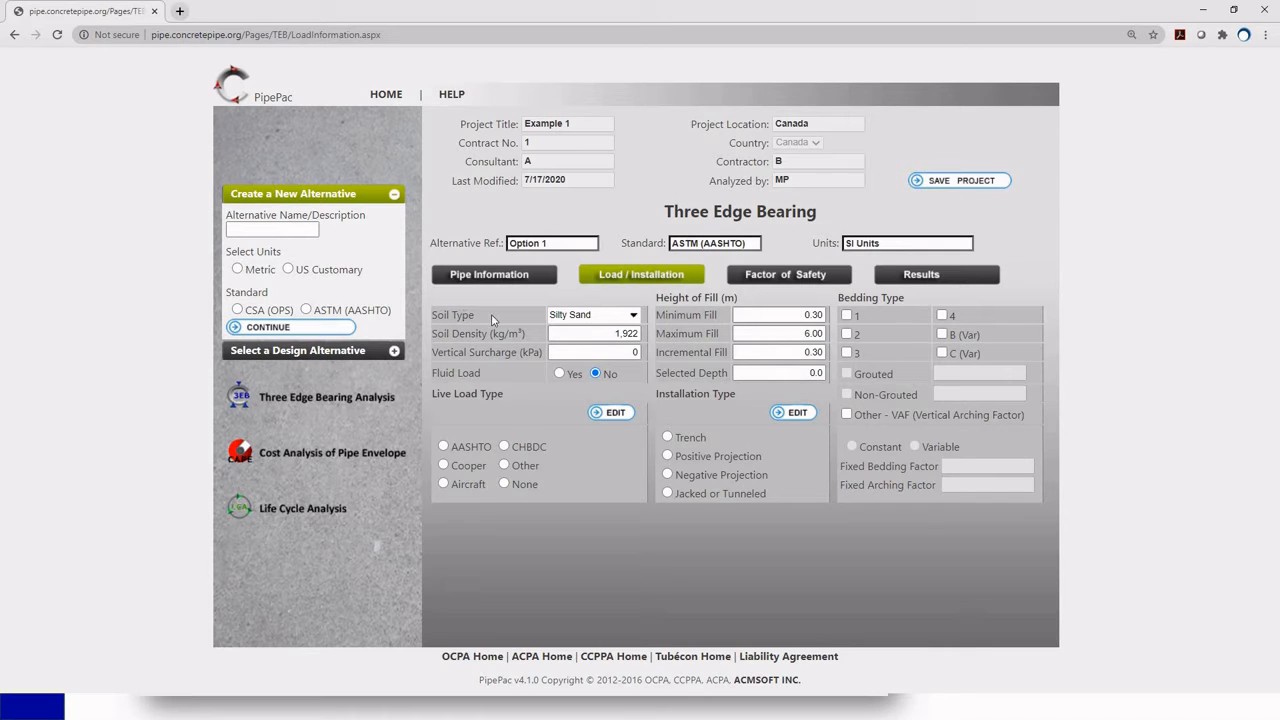
pyautogui.click(633, 316)
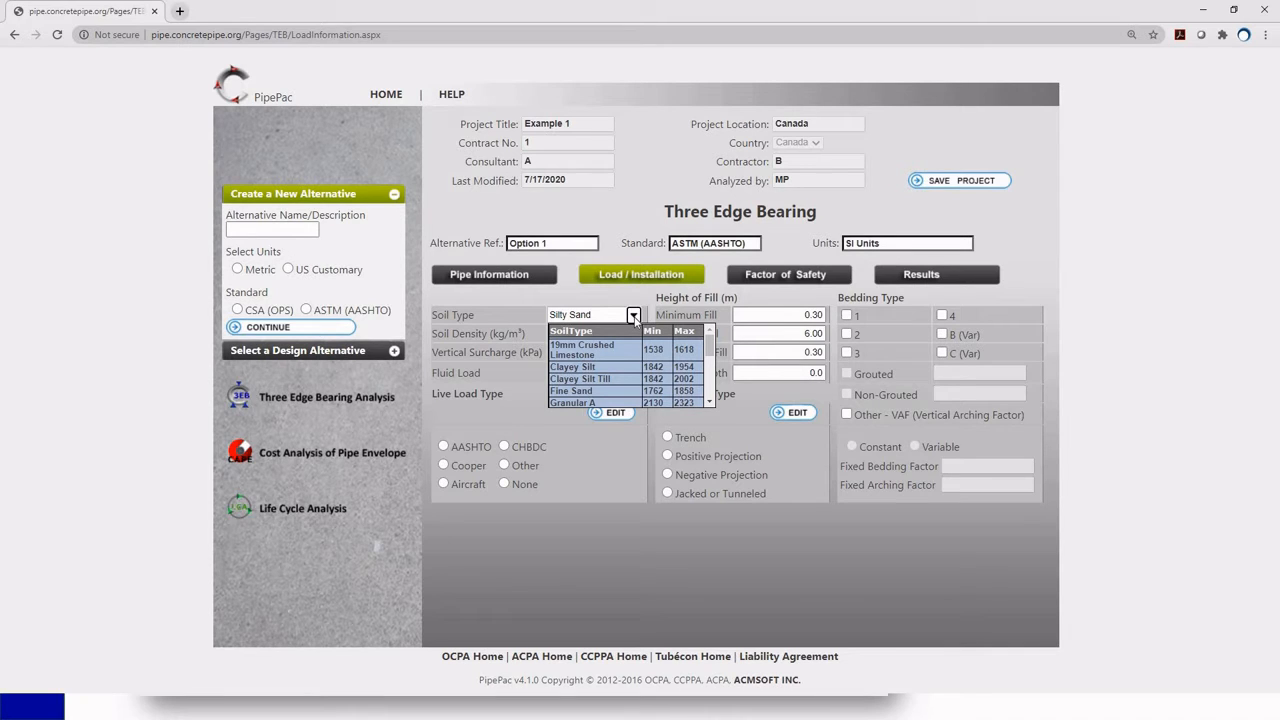
pyautogui.moveTo(710, 347); pyautogui.dragTo(708, 372)
pyautogui.click(604, 363)
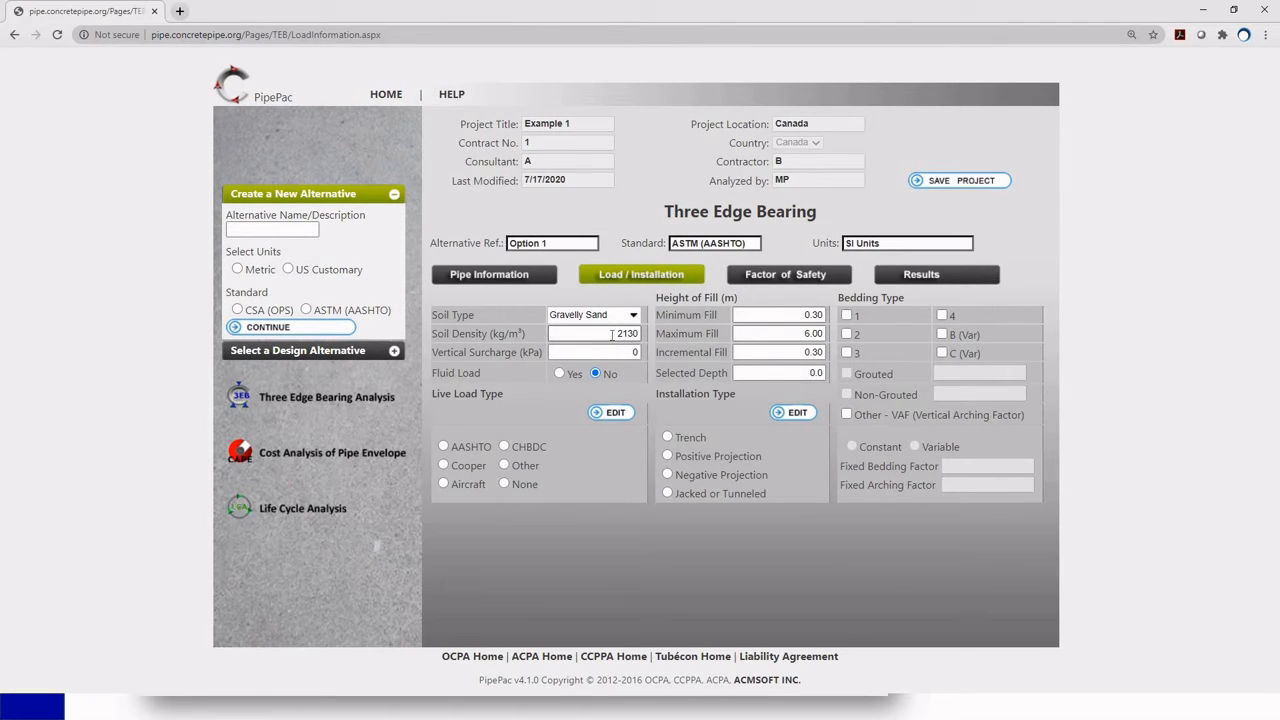
pyautogui.doubleClick(603, 333)
pyautogui.write('21')
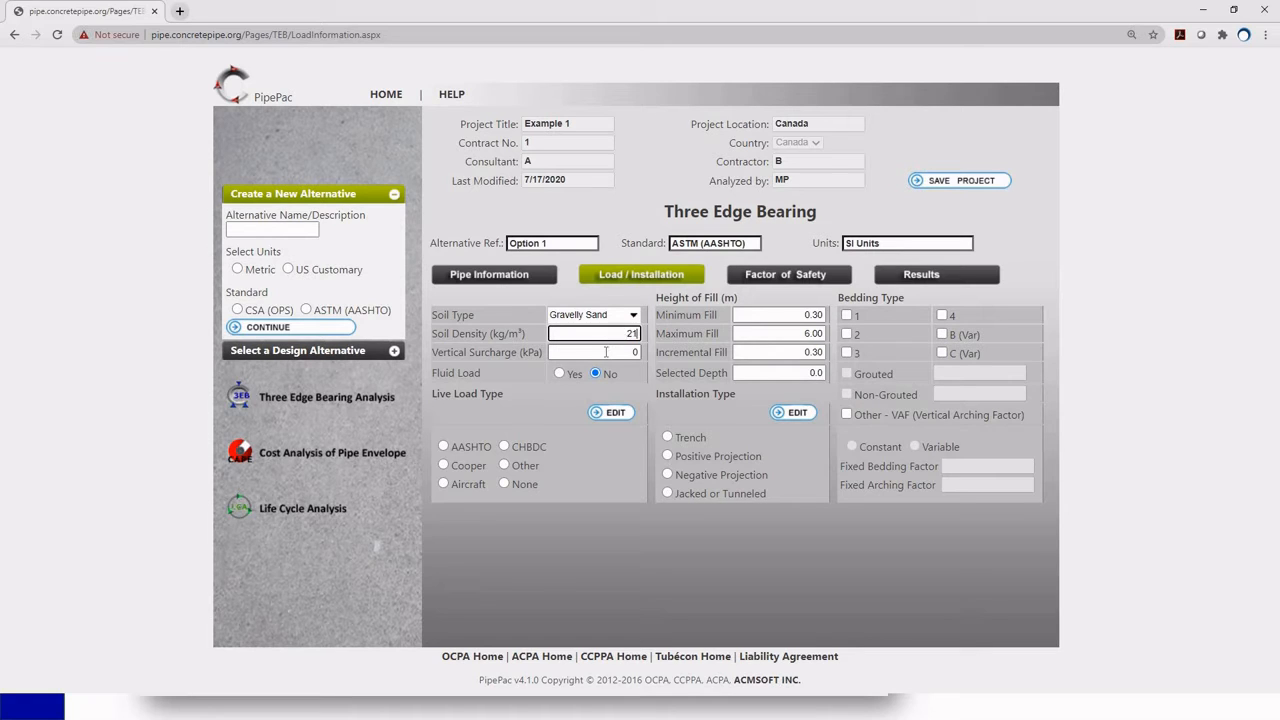
pyautogui.write('00')
pyautogui.click(582, 353)
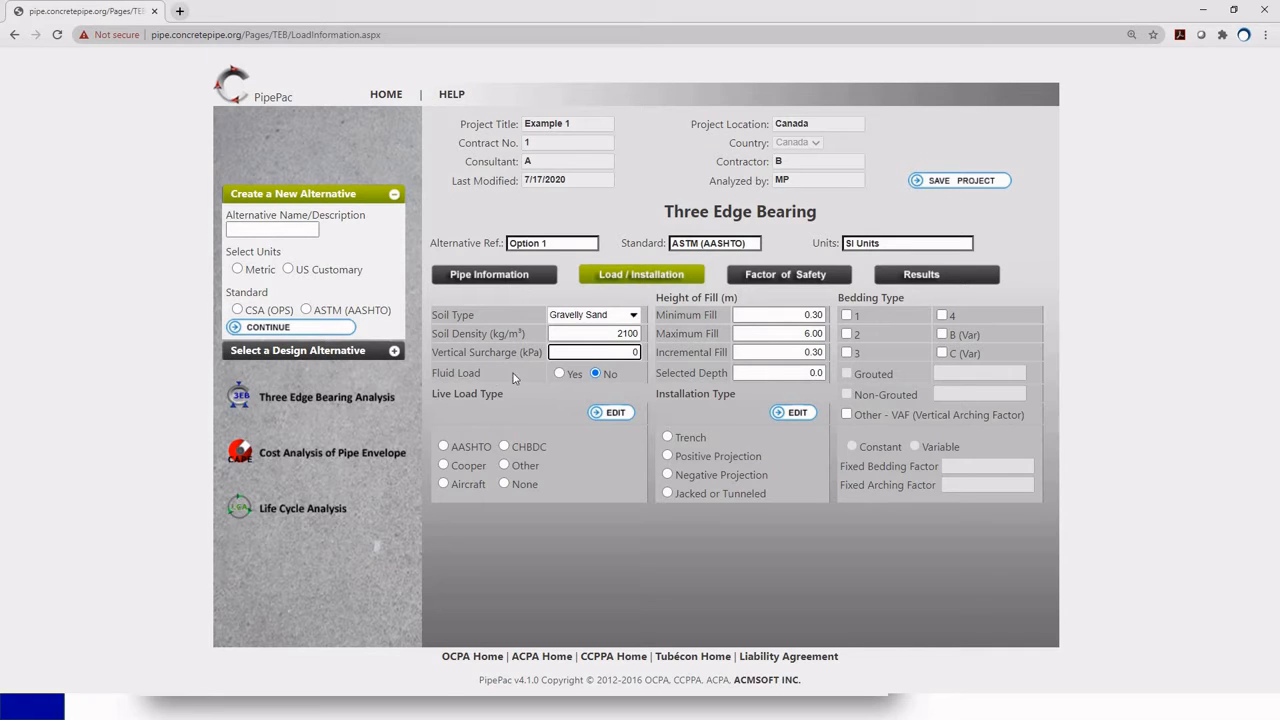
pyautogui.click(559, 373)
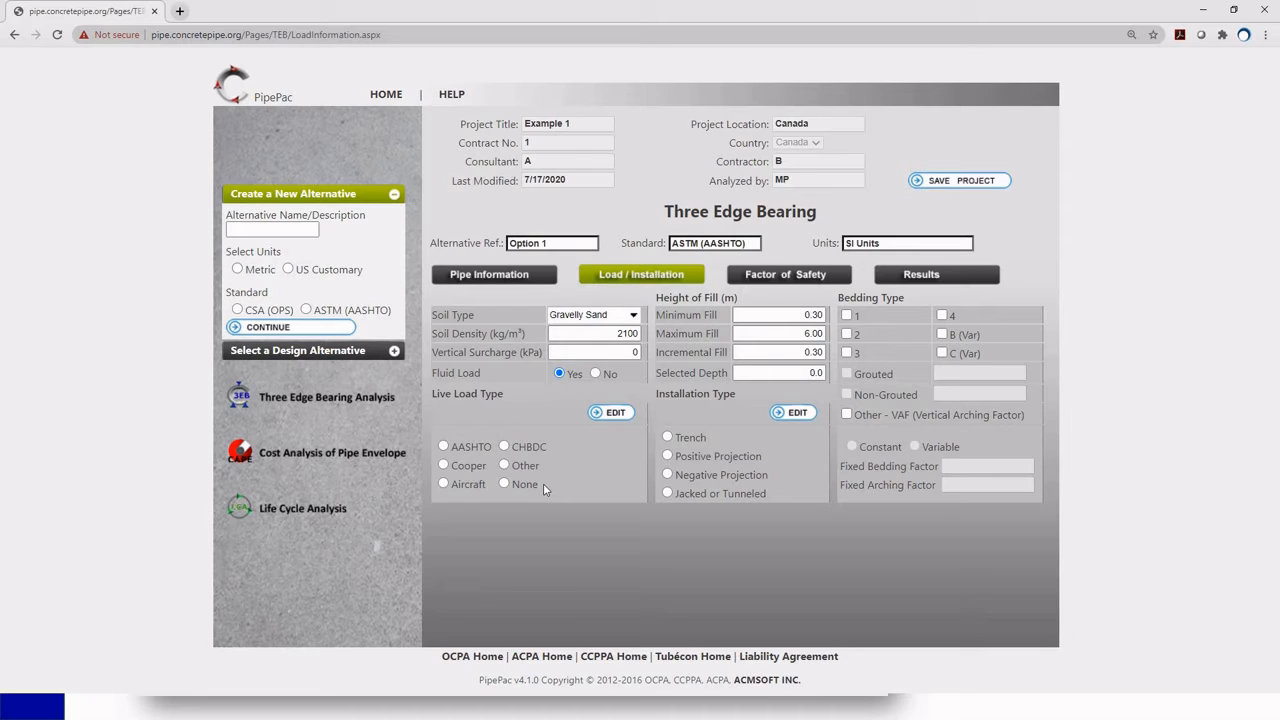
# Step: Set the live load type to CHBDC with the CL-625 truck load and close the live load parameters
pyautogui.click(504, 447)
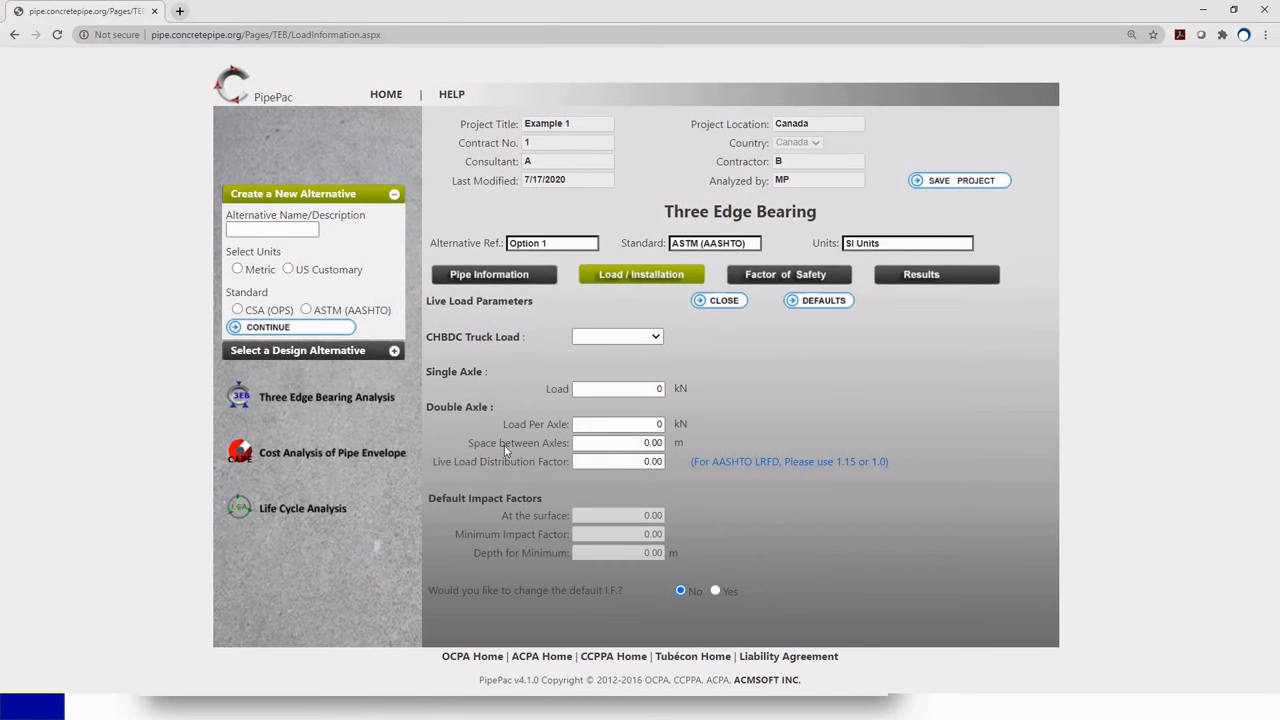
pyautogui.click(657, 340)
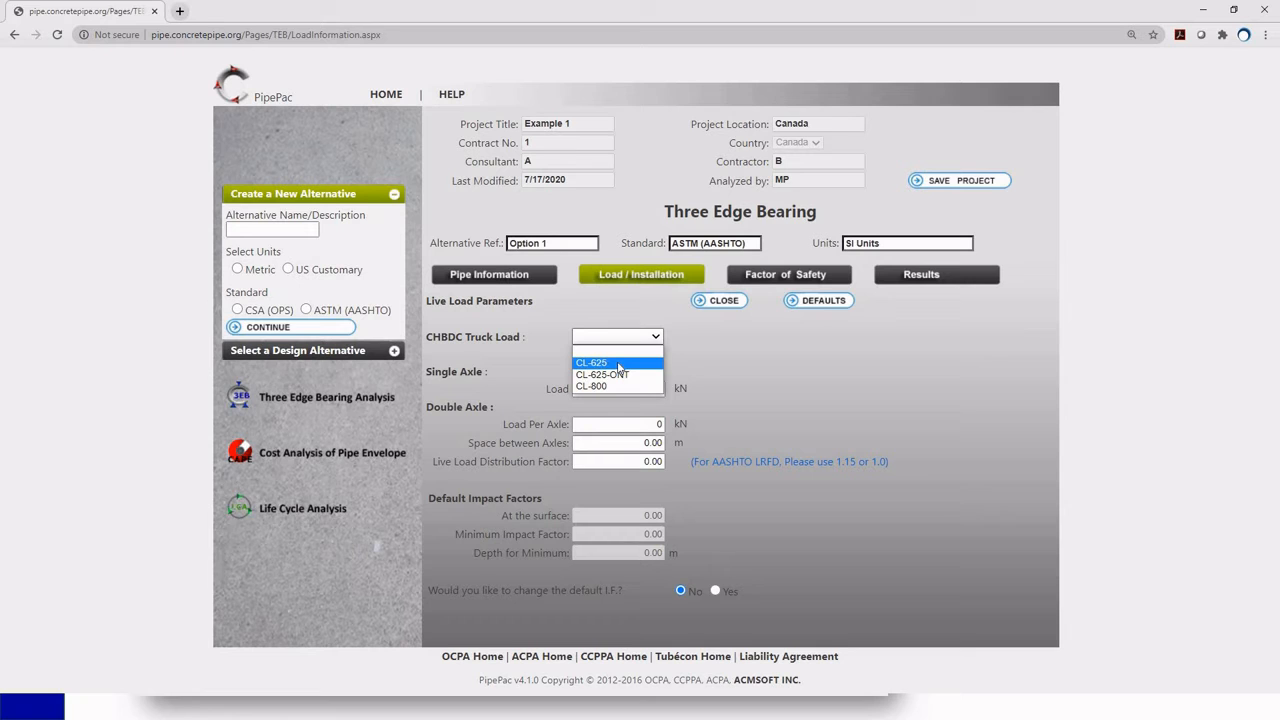
pyautogui.click(618, 364)
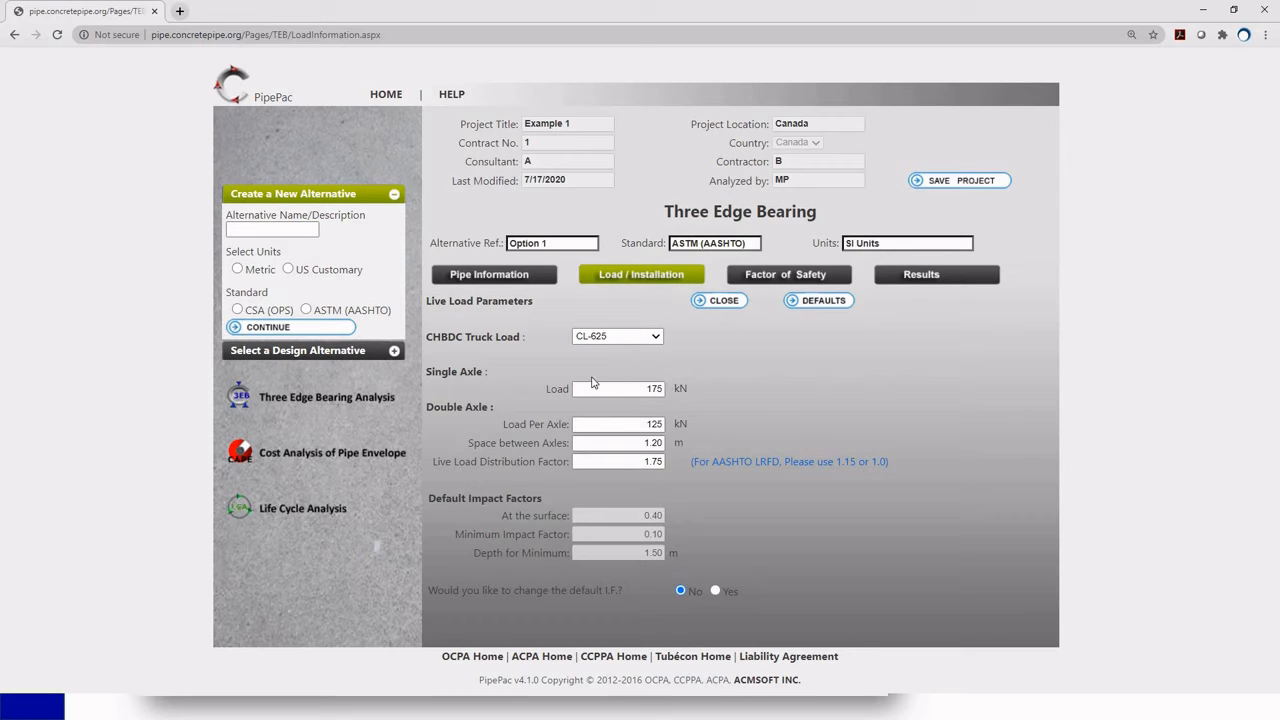
pyautogui.doubleClick(650, 461)
pyautogui.click(760, 500)
pyautogui.click(718, 301)
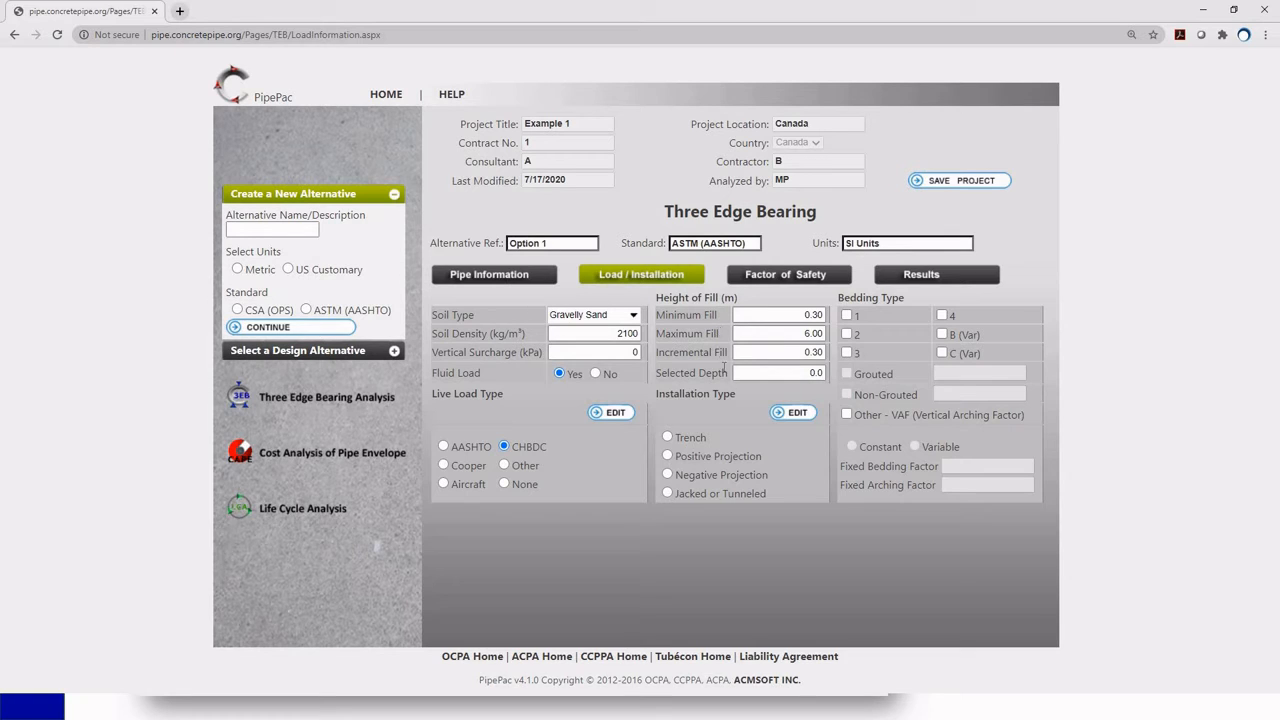
# Step: Set the selected depth for the height of fill to 3 m, and revise it to 4 m
pyautogui.moveTo(760, 372); pyautogui.dragTo(838, 375)
pyautogui.write('3')
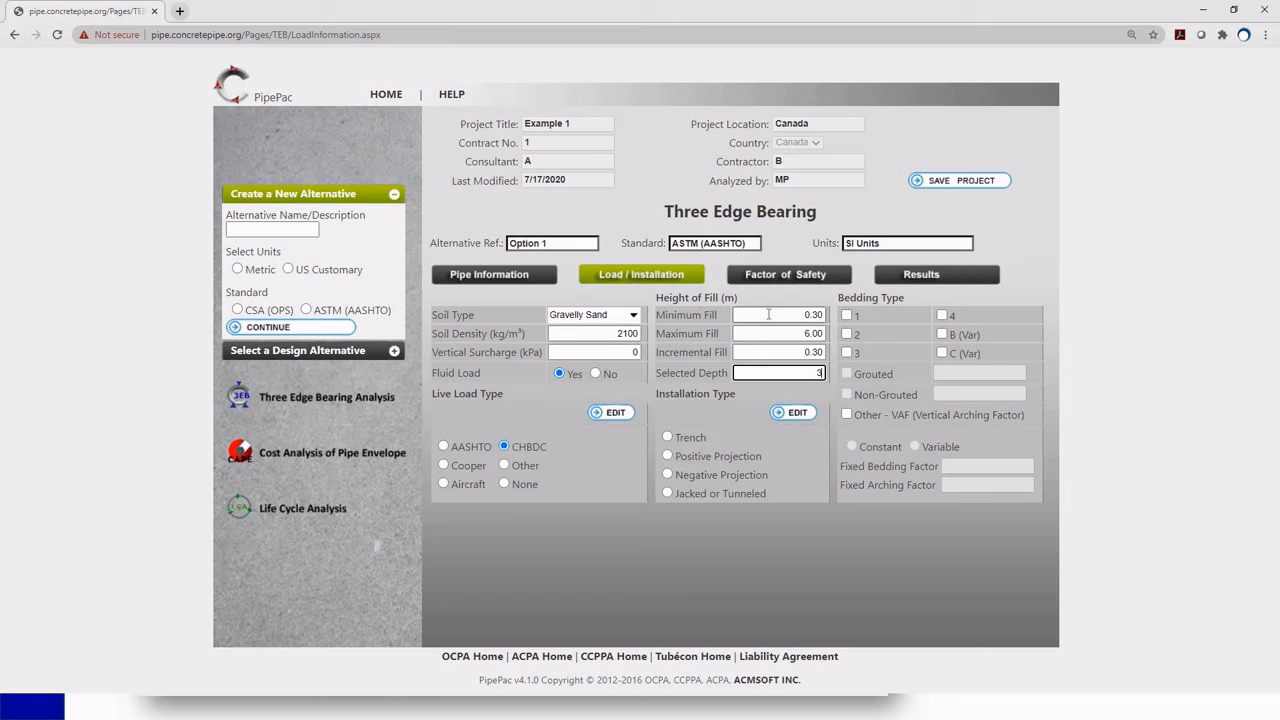
pyautogui.moveTo(797, 314); pyautogui.dragTo(826, 315)
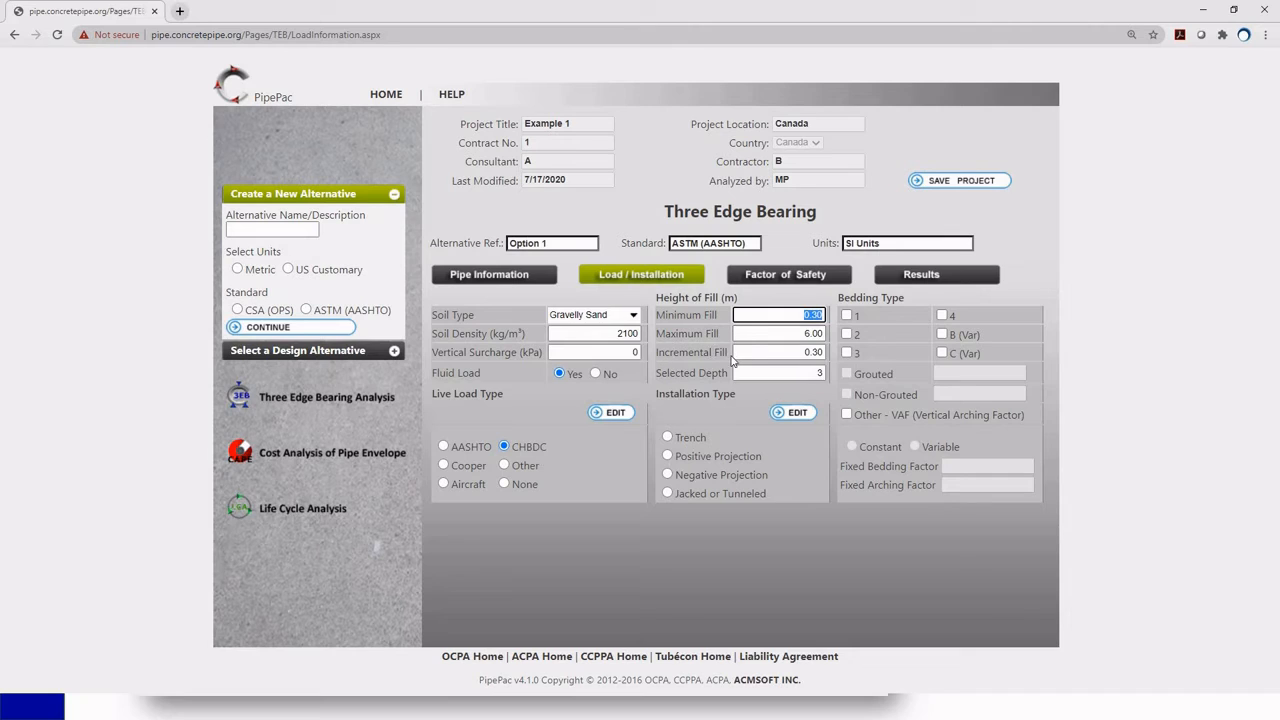
pyautogui.moveTo(780, 353); pyautogui.dragTo(828, 358)
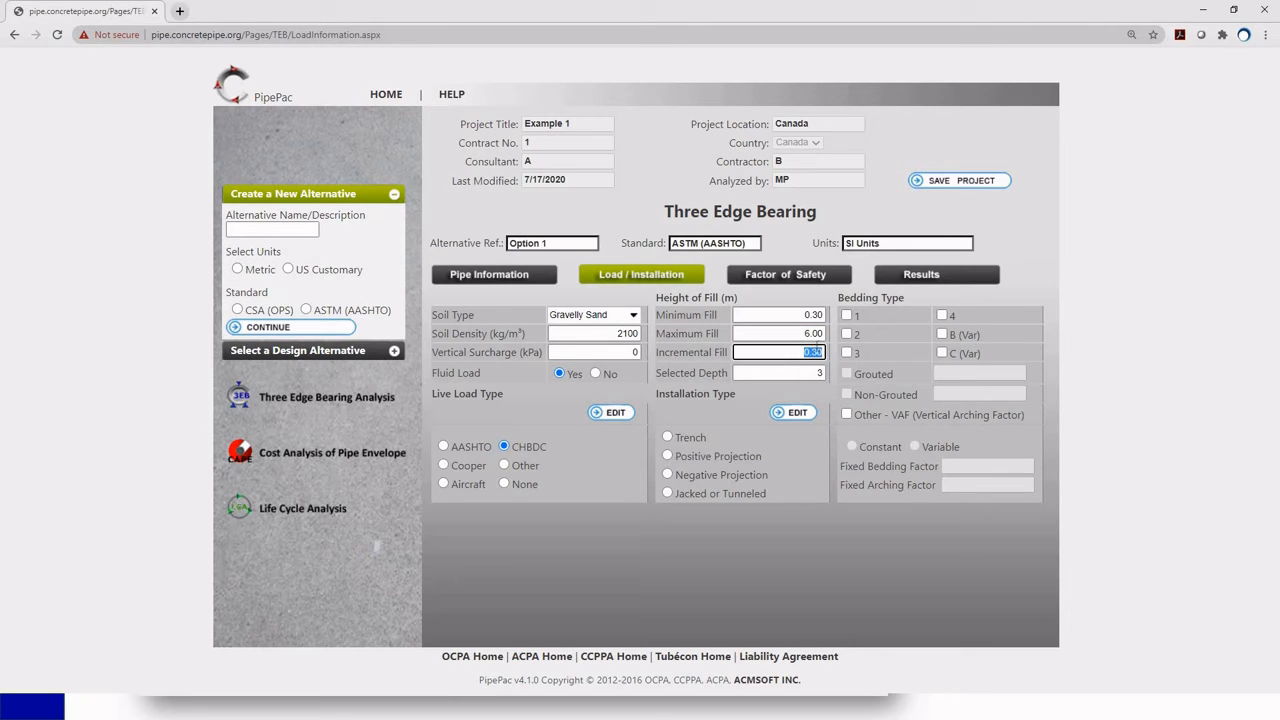
pyautogui.click(801, 334)
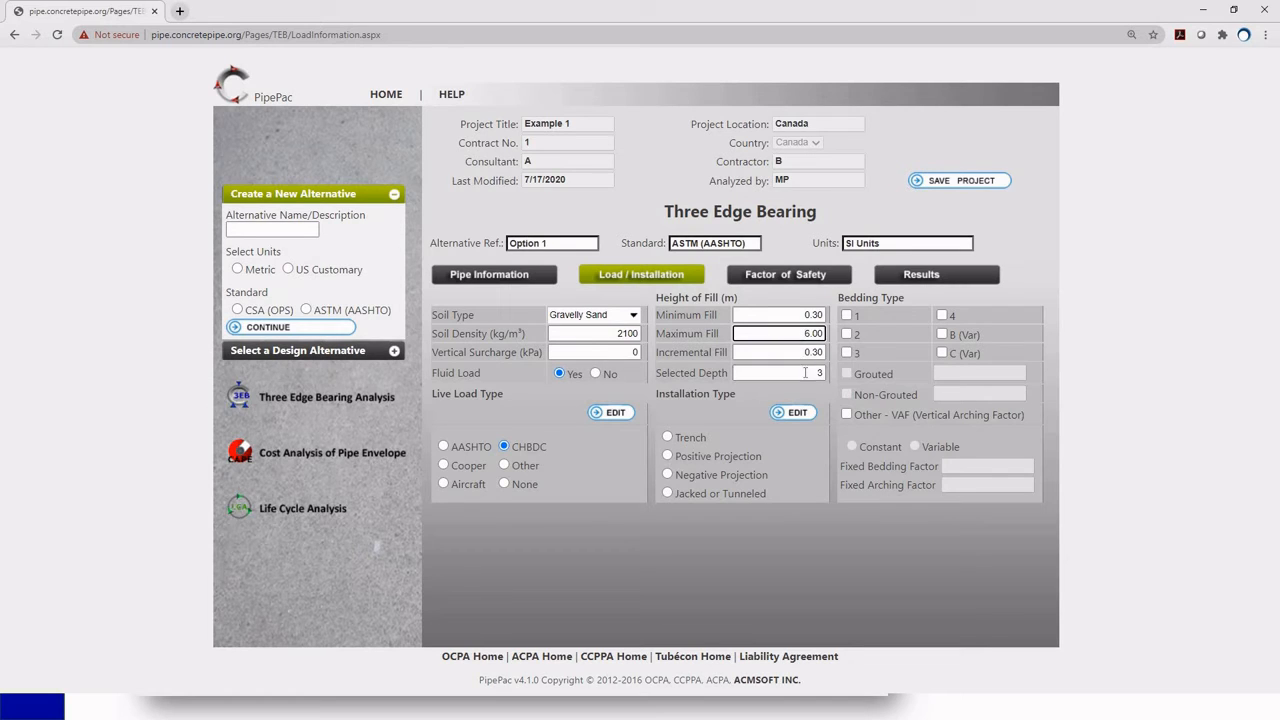
pyautogui.press('Delete')
pyautogui.write('4')
pyautogui.click(785, 395)
# Step: Choose the Trench installation type and set the trench width to 2.3 m
pyautogui.click(668, 439)
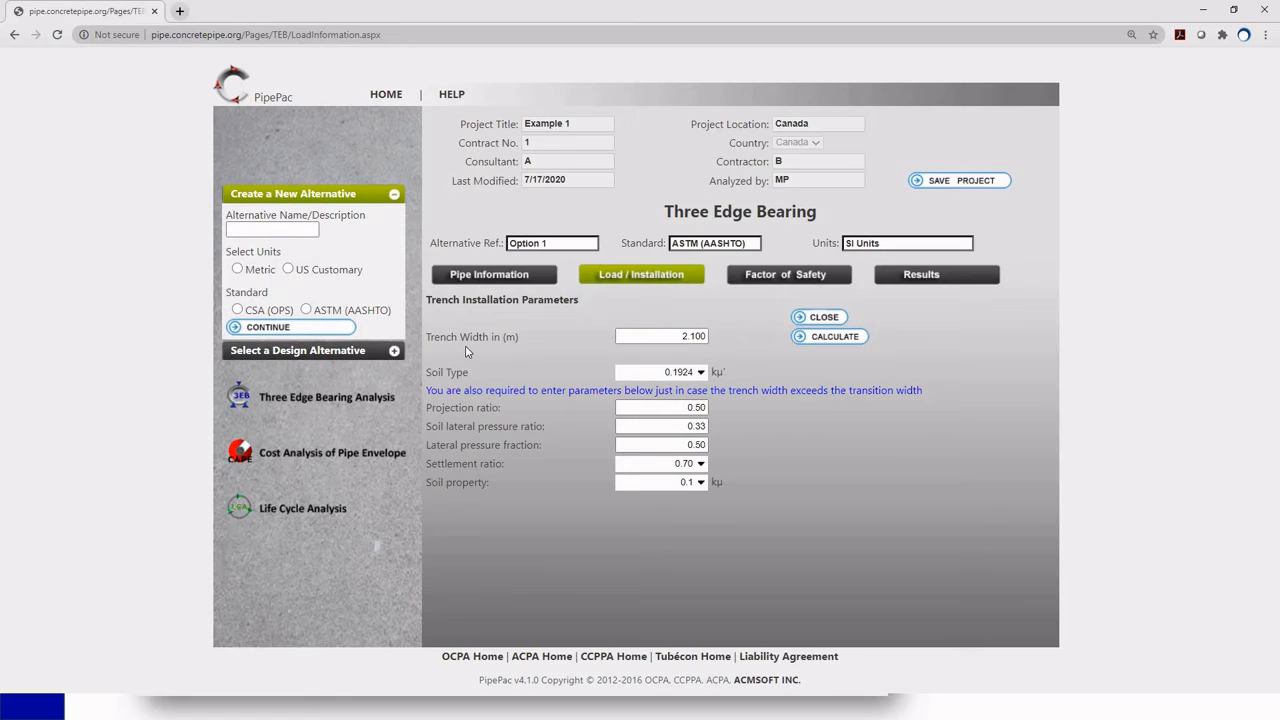
pyautogui.moveTo(669, 334); pyautogui.dragTo(772, 335)
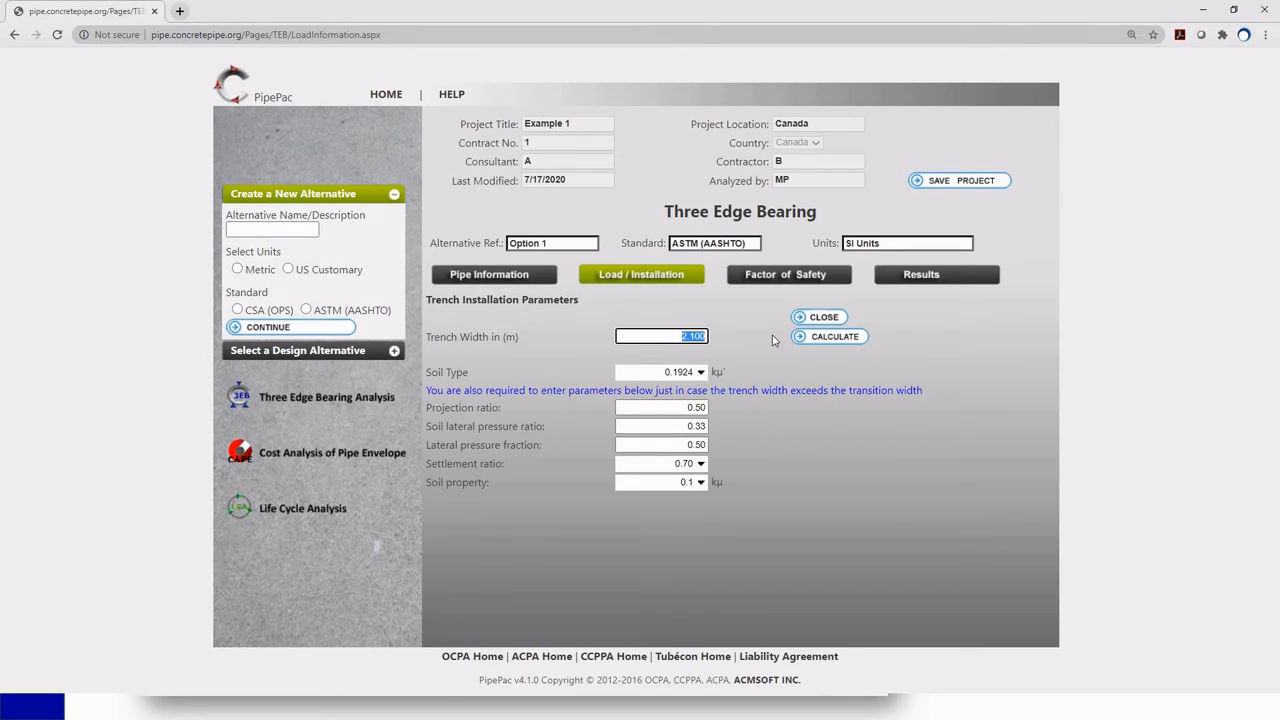
pyautogui.write('2.36')
pyautogui.press('BackSpace')
# Step: Set the trench soil type to Max. ordinary clay, with a kµ' value of 0.13
pyautogui.click(701, 372)
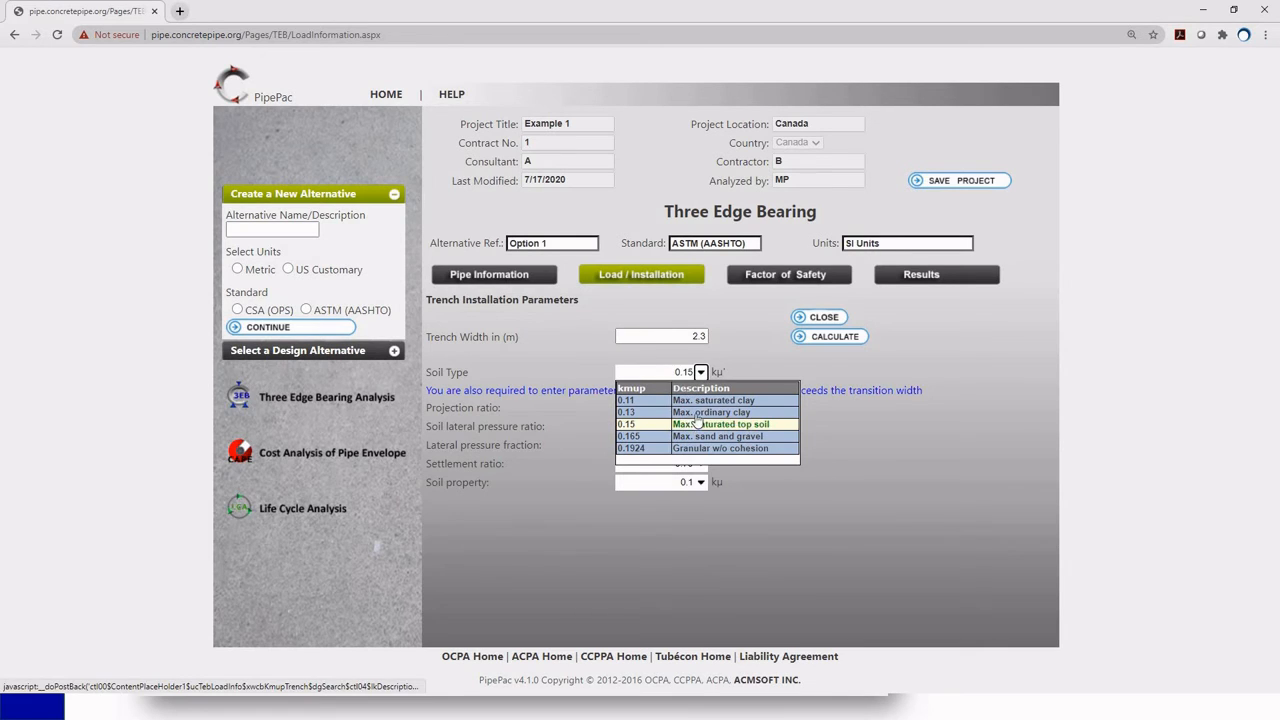
pyautogui.click(705, 413)
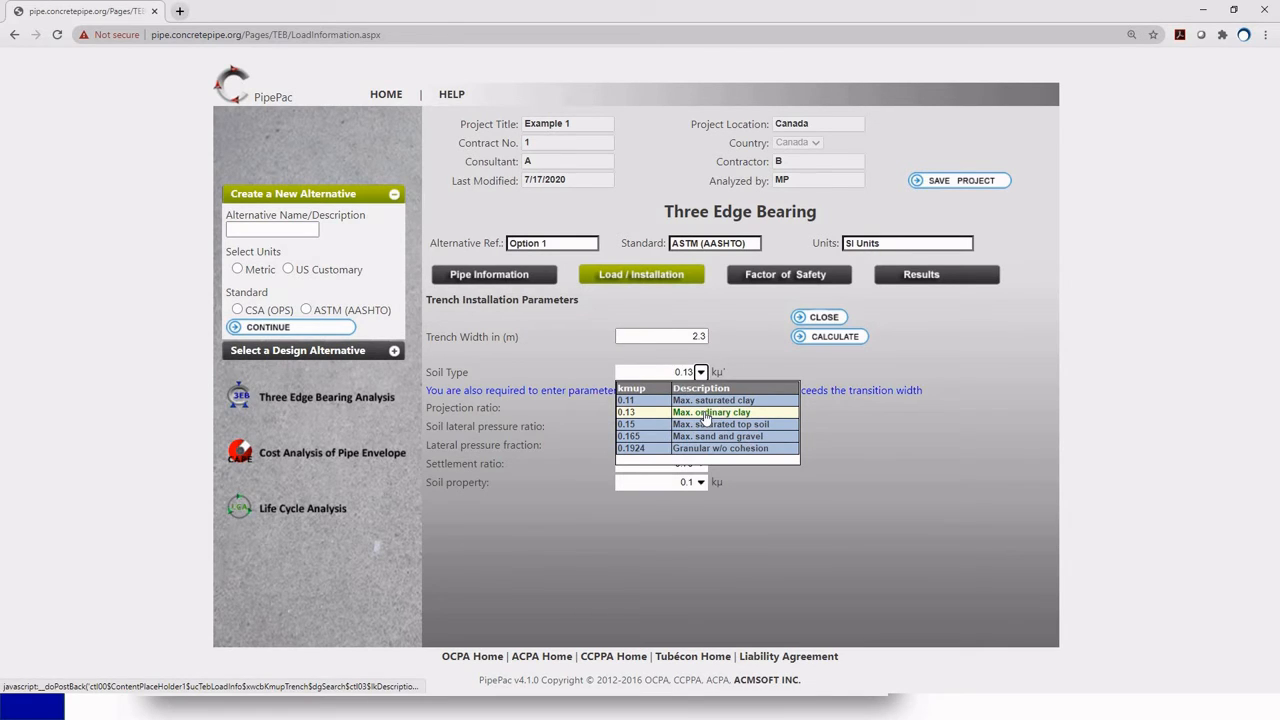
pyautogui.click(770, 425)
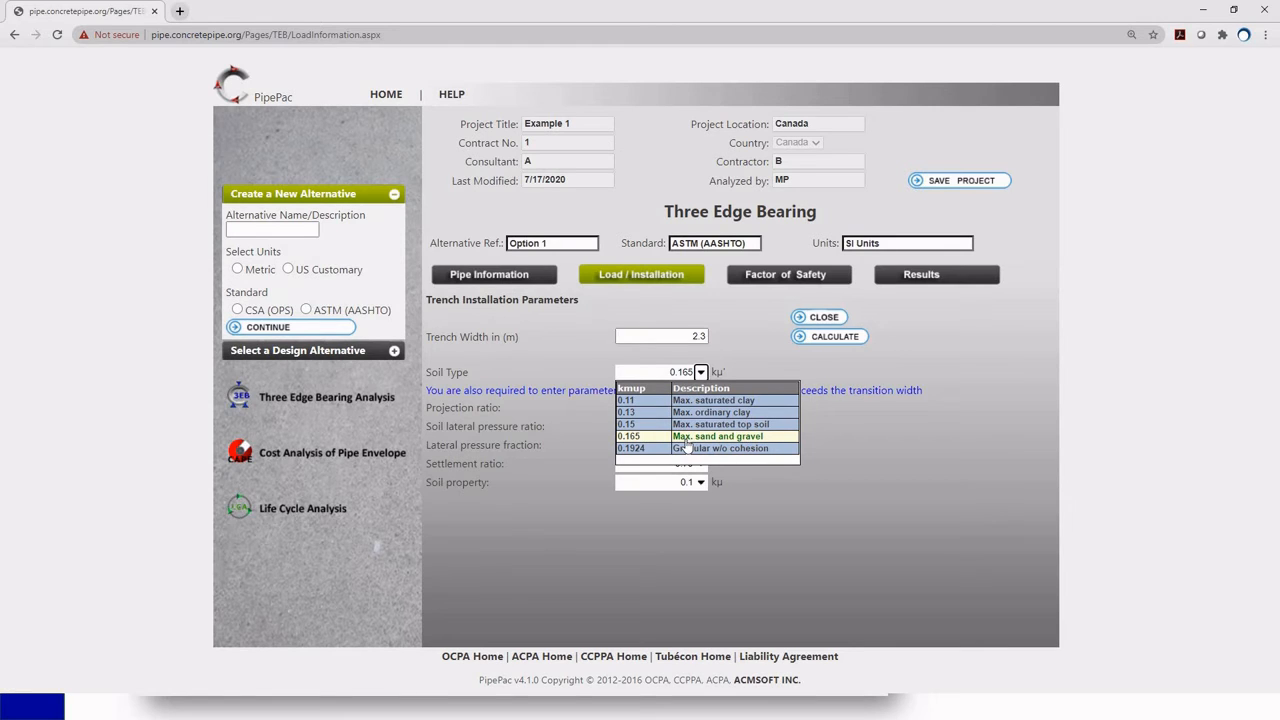
pyautogui.click(724, 412)
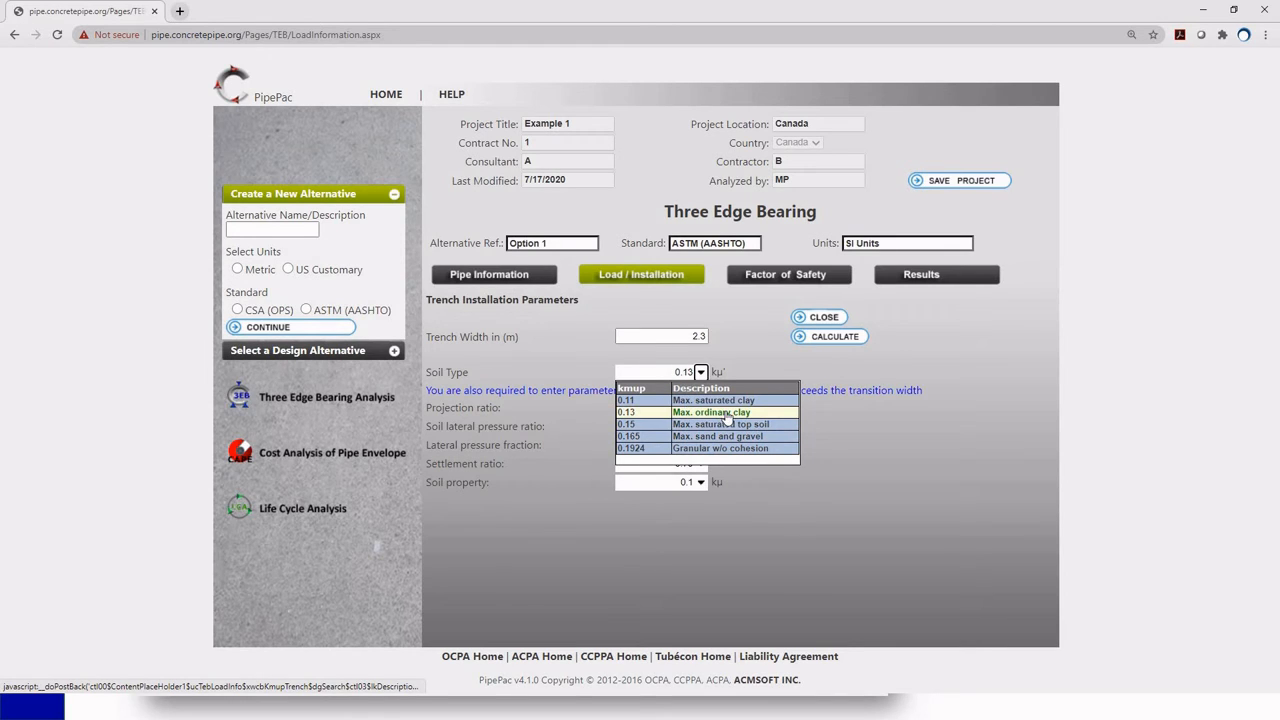
pyautogui.click(726, 418)
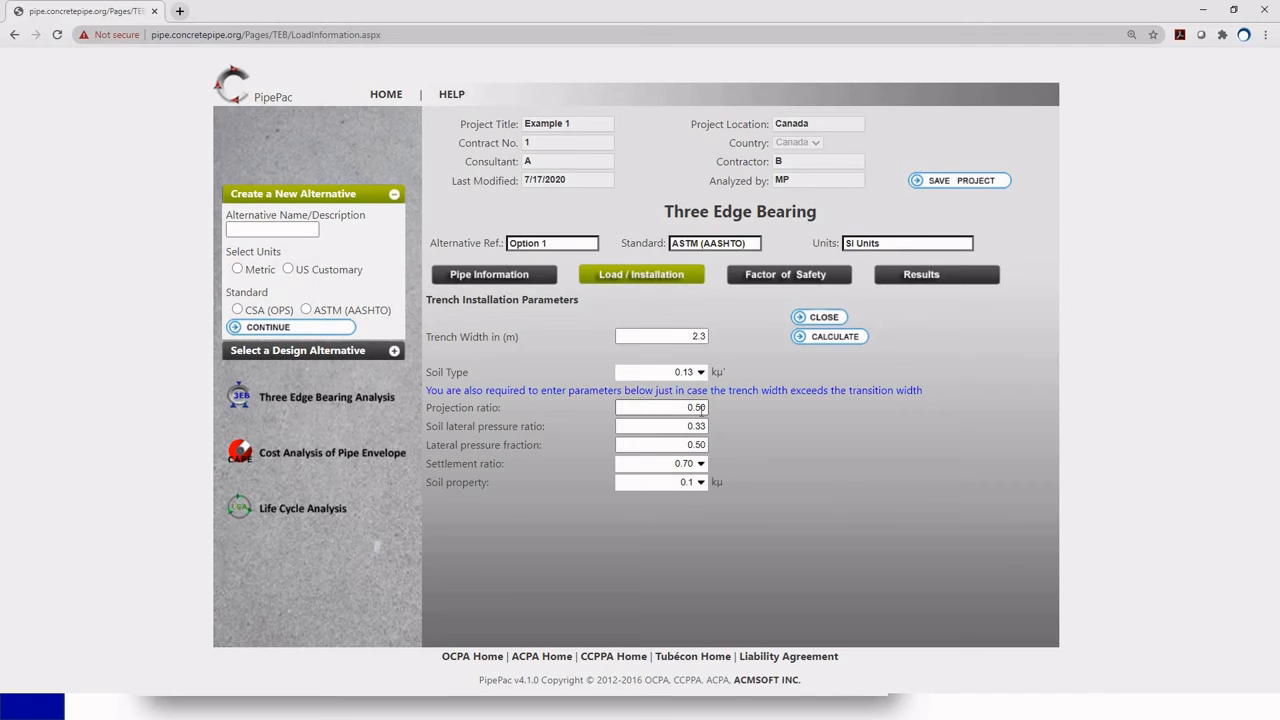
# Step: Set the projection ratio to 0.70 and the lateral pressure fraction to 0.7 for the trench installation
pyautogui.doubleClick(702, 407)
pyautogui.click(725, 428)
pyautogui.click(688, 444)
pyautogui.doubleClick(690, 444)
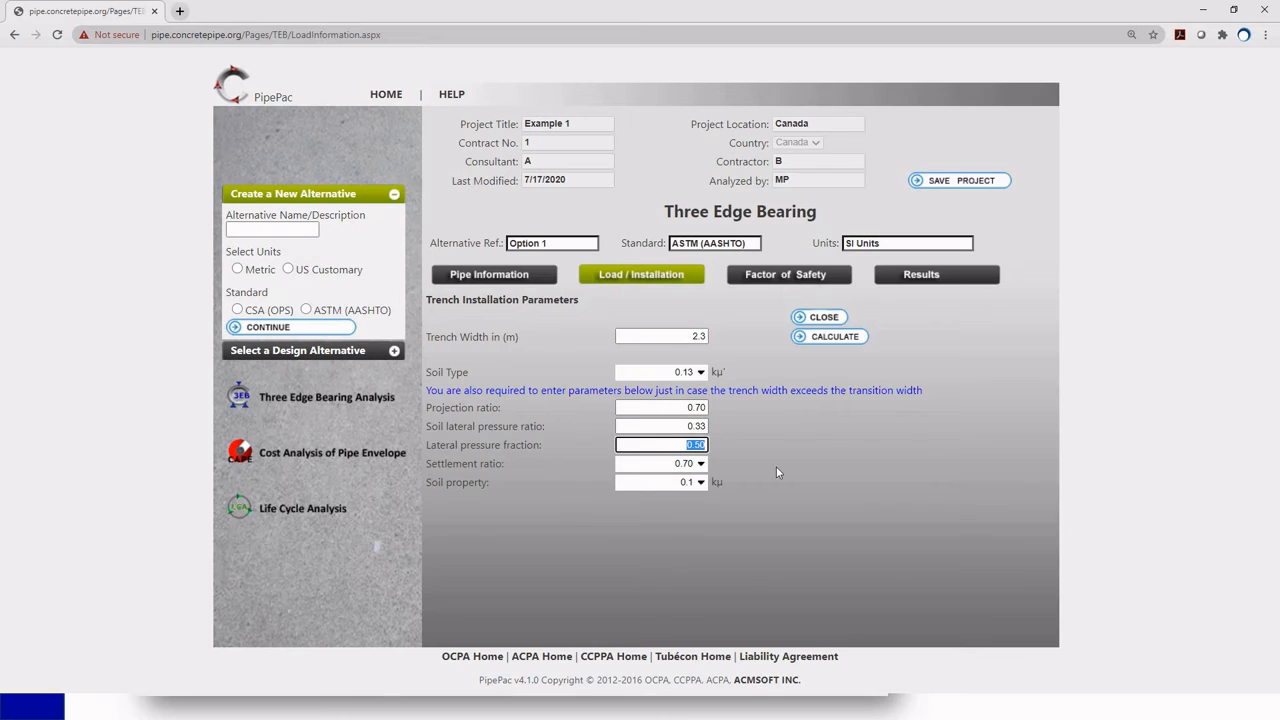
pyautogui.write('0.7')
# Step: Set the settlement ratio to 0.7 for ordinary soil and the soil property to 0.165 for max. sand and gravel, and close the trench parameters
pyautogui.click(701, 465)
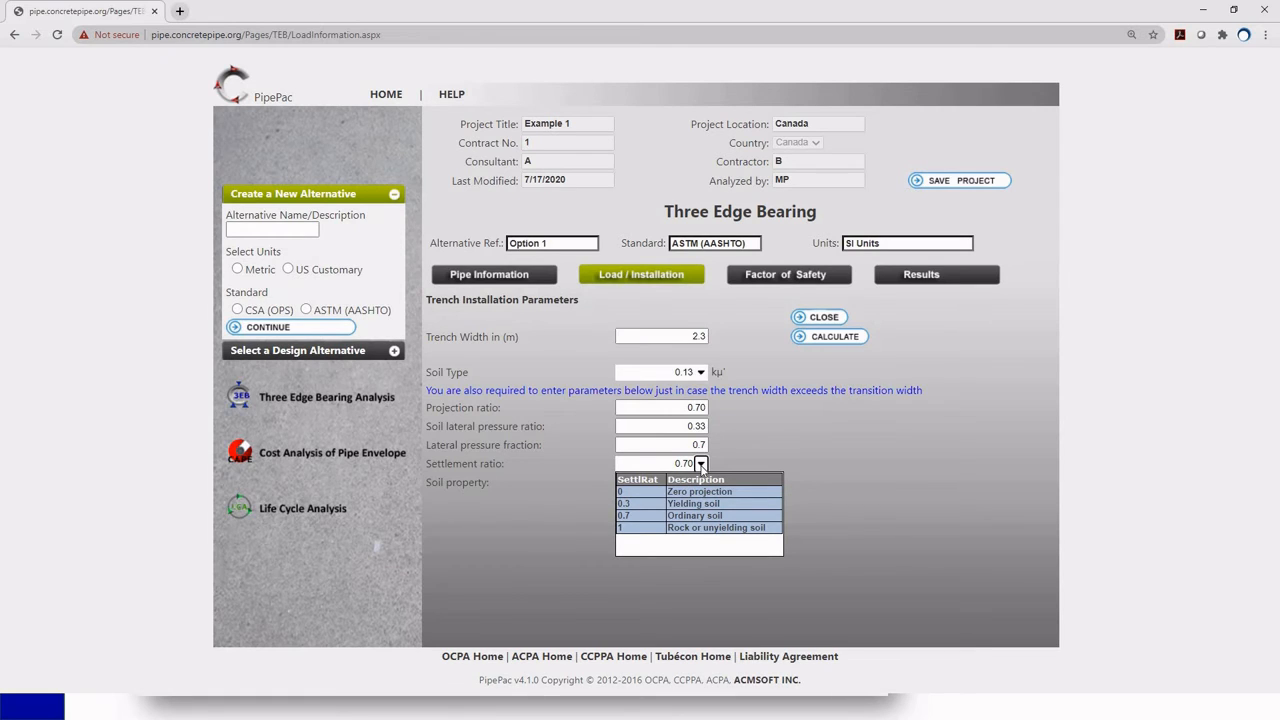
pyautogui.click(688, 516)
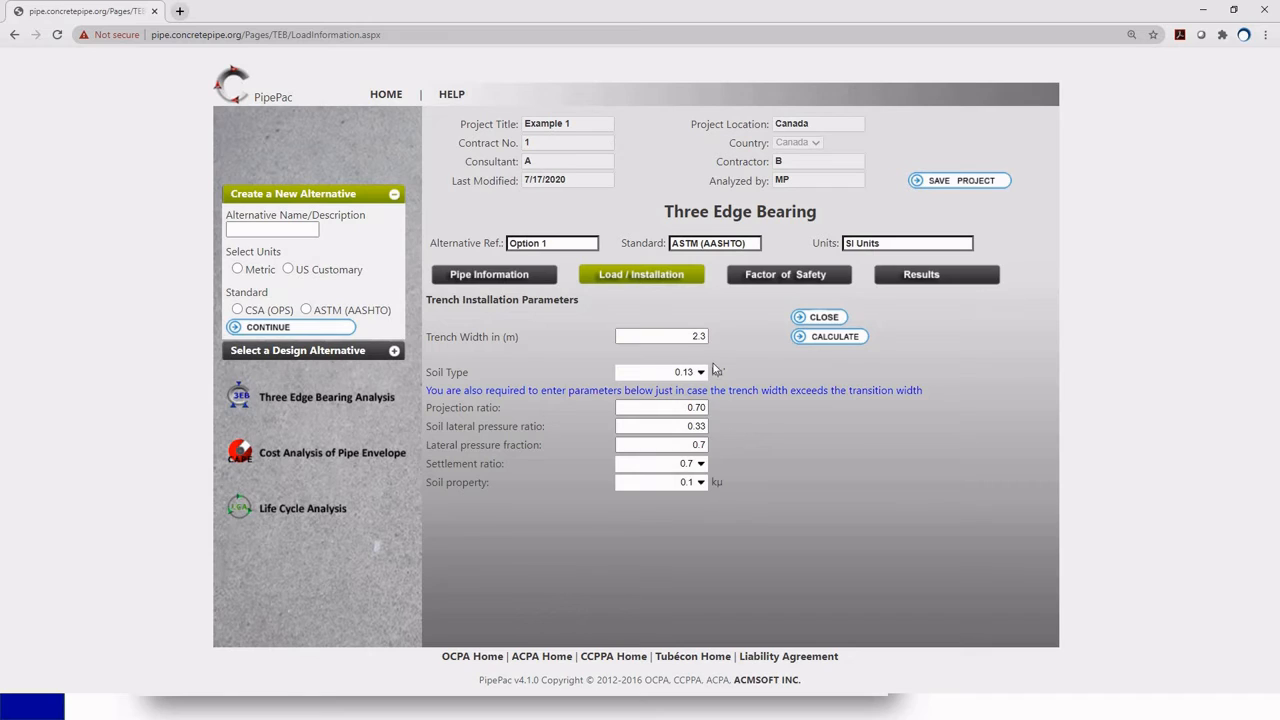
pyautogui.click(701, 483)
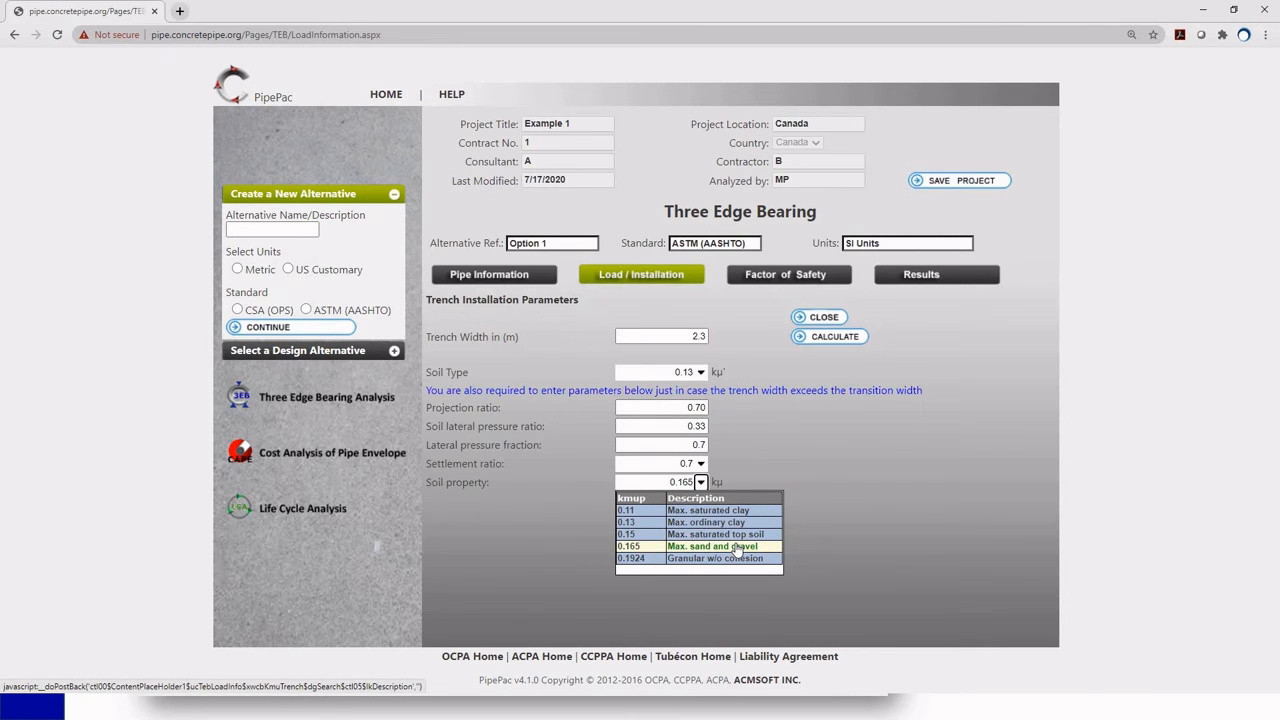
pyautogui.click(737, 548)
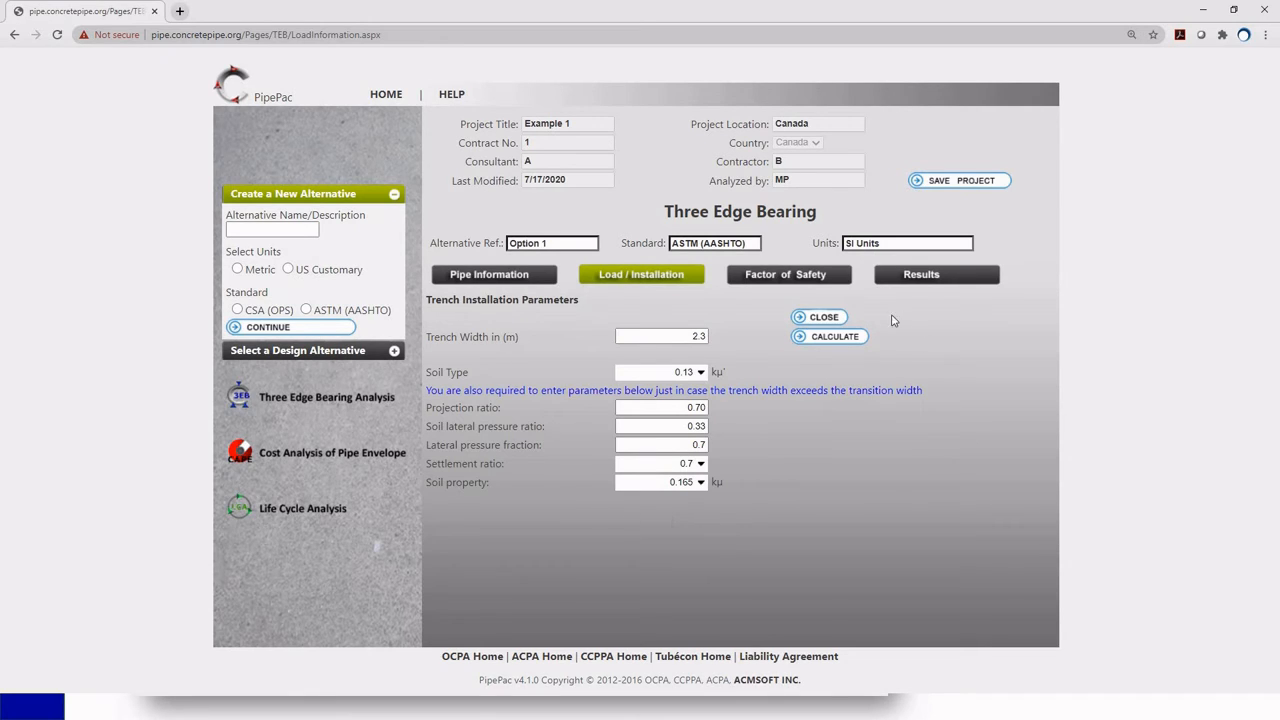
pyautogui.click(822, 318)
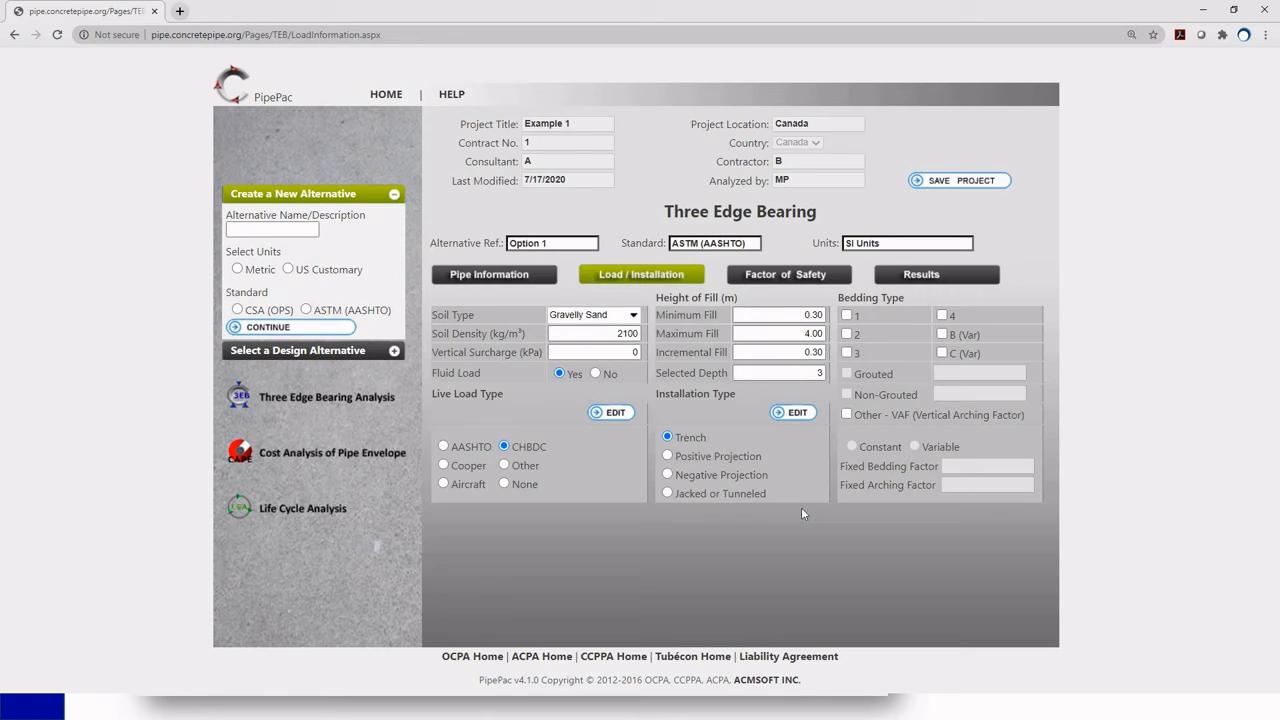
# Step: Include bedding types 1, 2, 3, 4, B (Var) and C (Var) in the analysis
pyautogui.click(847, 316)
pyautogui.click(847, 334)
pyautogui.click(847, 353)
pyautogui.click(942, 316)
pyautogui.click(943, 336)
pyautogui.click(943, 353)
# Step: Check the factors of safety for dead and live loads, and run the analysis for the pipe classes
pyautogui.click(810, 274)
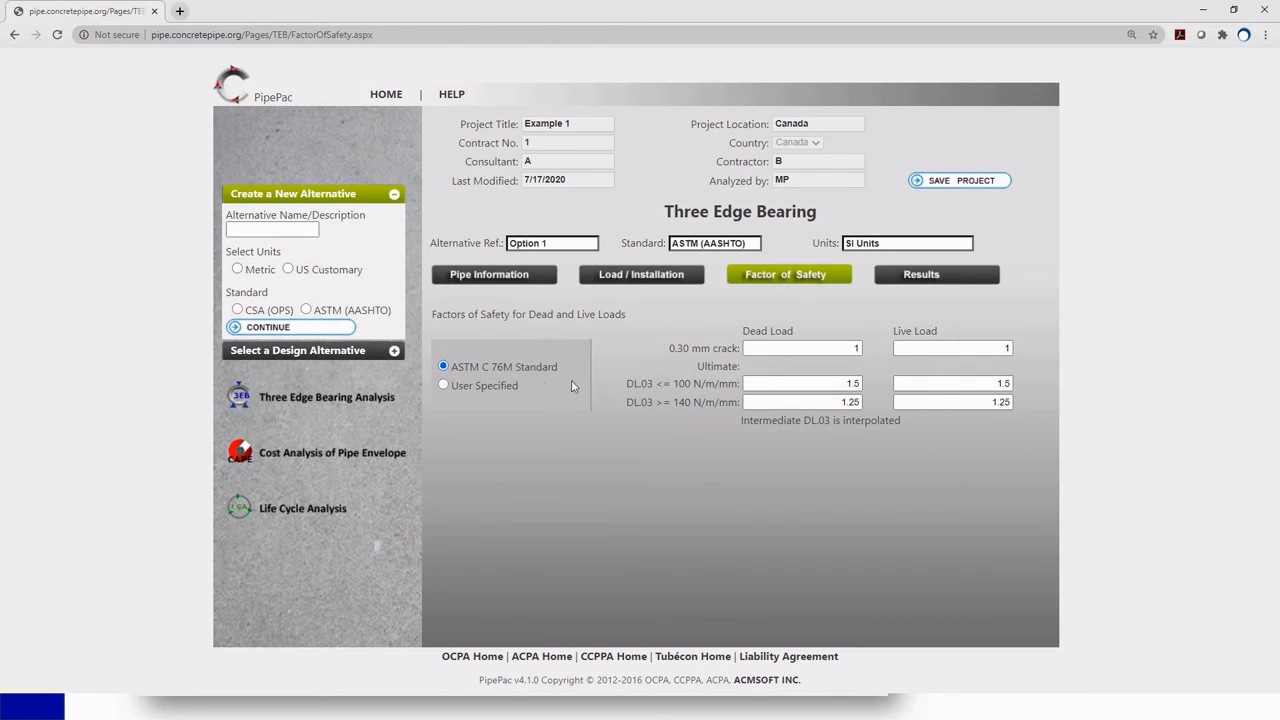
pyautogui.click(958, 281)
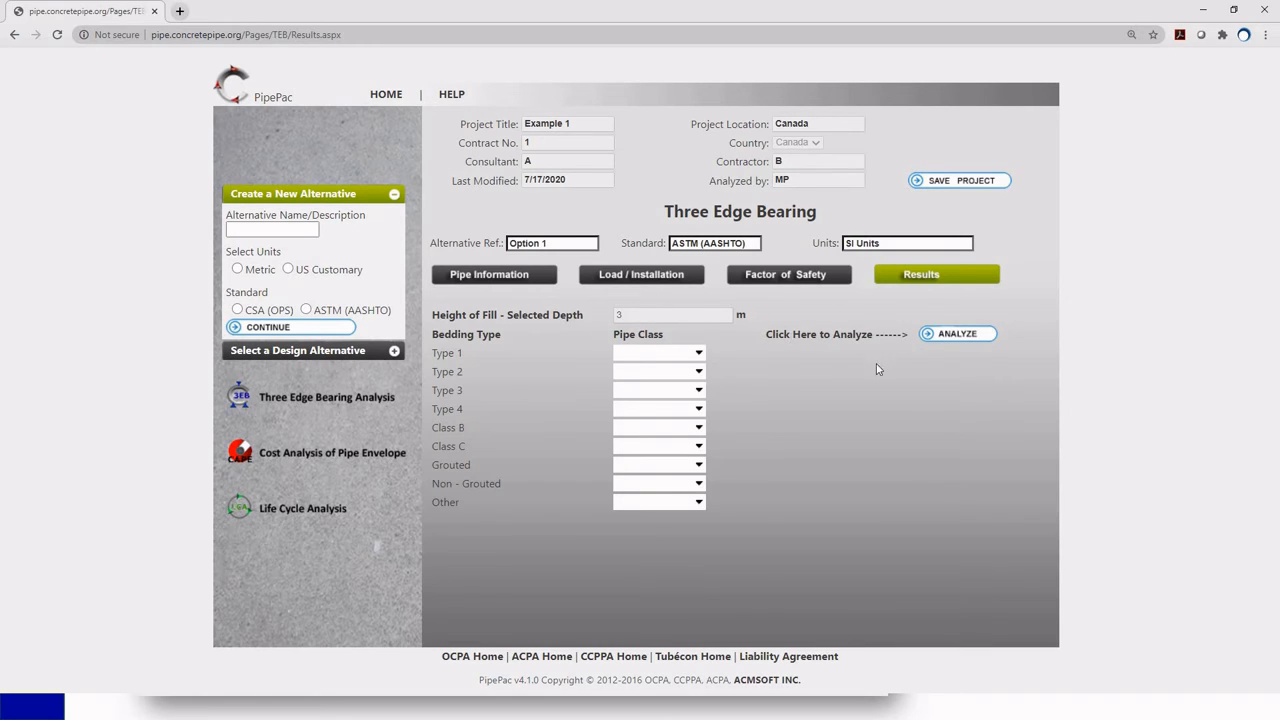
pyautogui.click(958, 335)
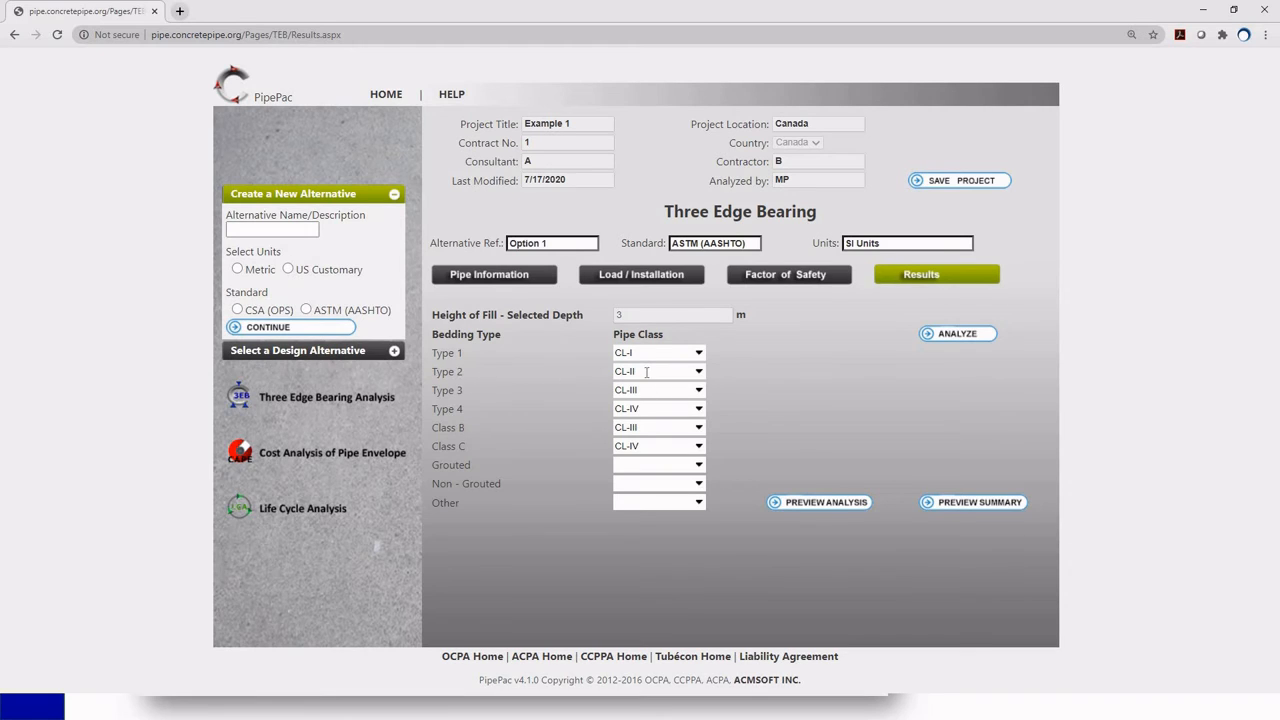
# Step: Set the pipe class for Type 2 bedding to CL-III from its list of analyzed depths
pyautogui.moveTo(647, 372); pyautogui.dragTo(608, 378)
pyautogui.click(745, 373)
pyautogui.click(699, 372)
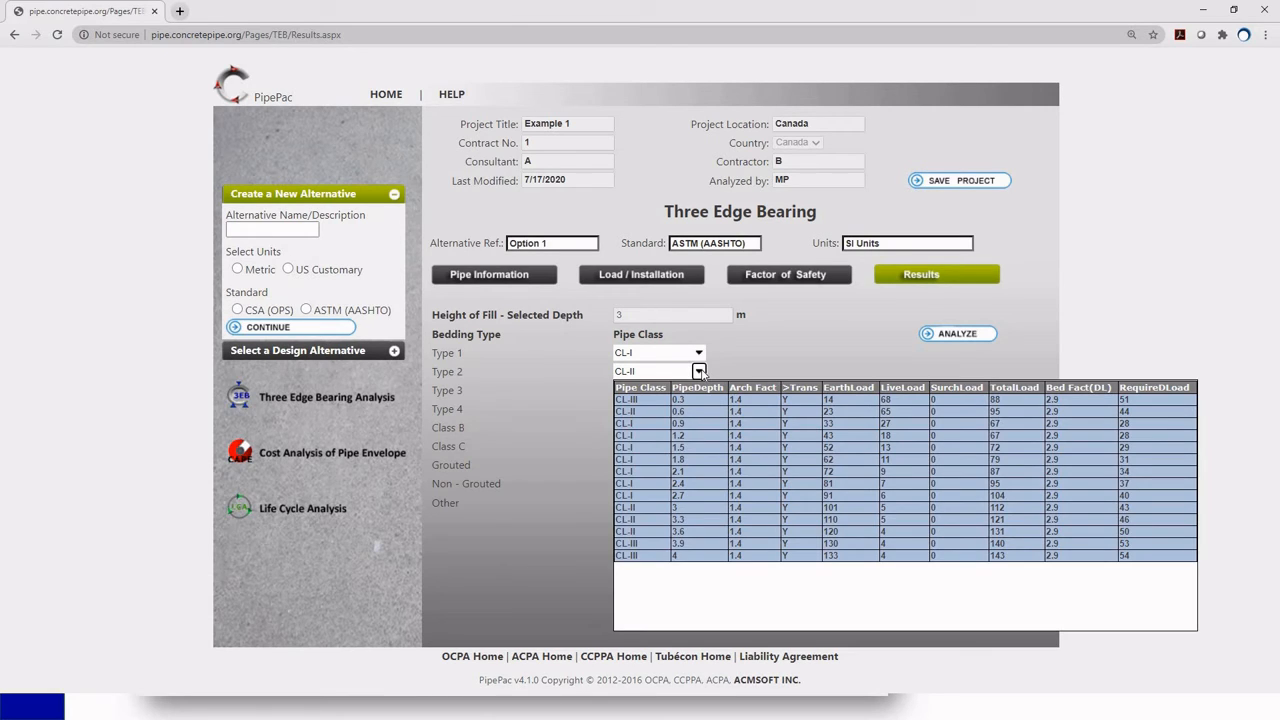
pyautogui.click(641, 510)
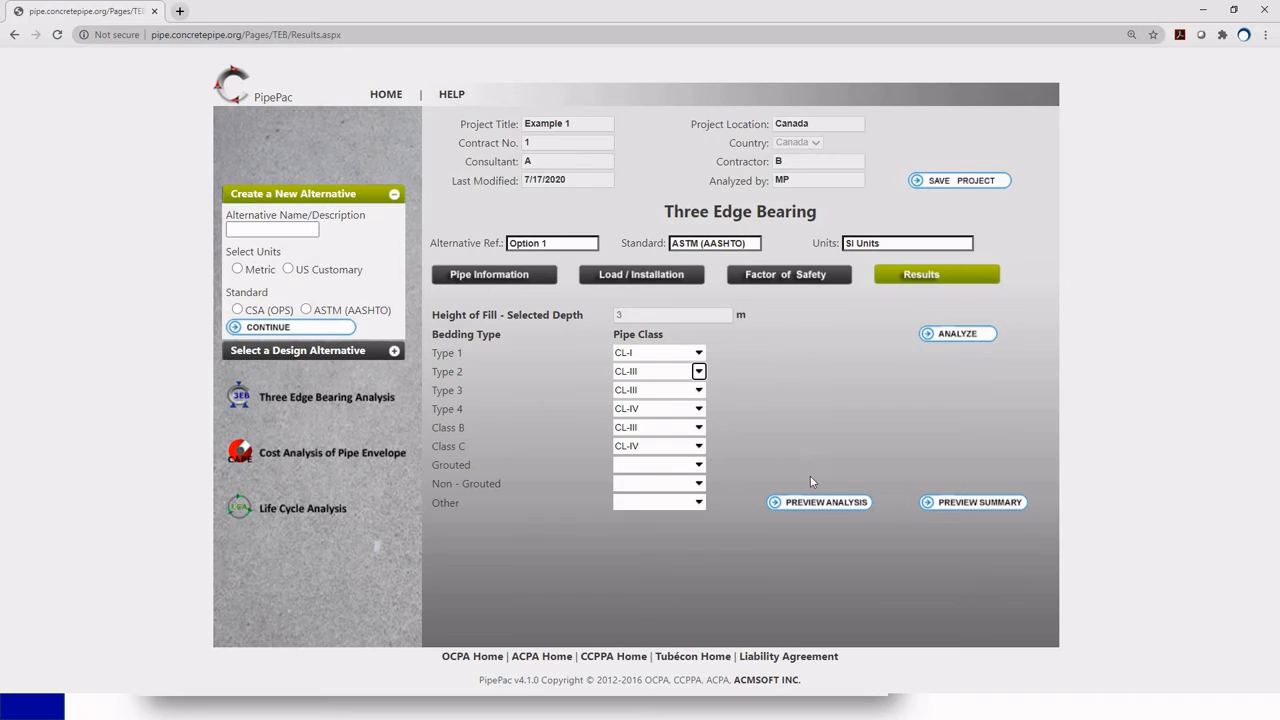
# Step: Preview the full analysis report and review its pipe data, installation conditions, additional loads and factors of safety
pyautogui.click(820, 503)
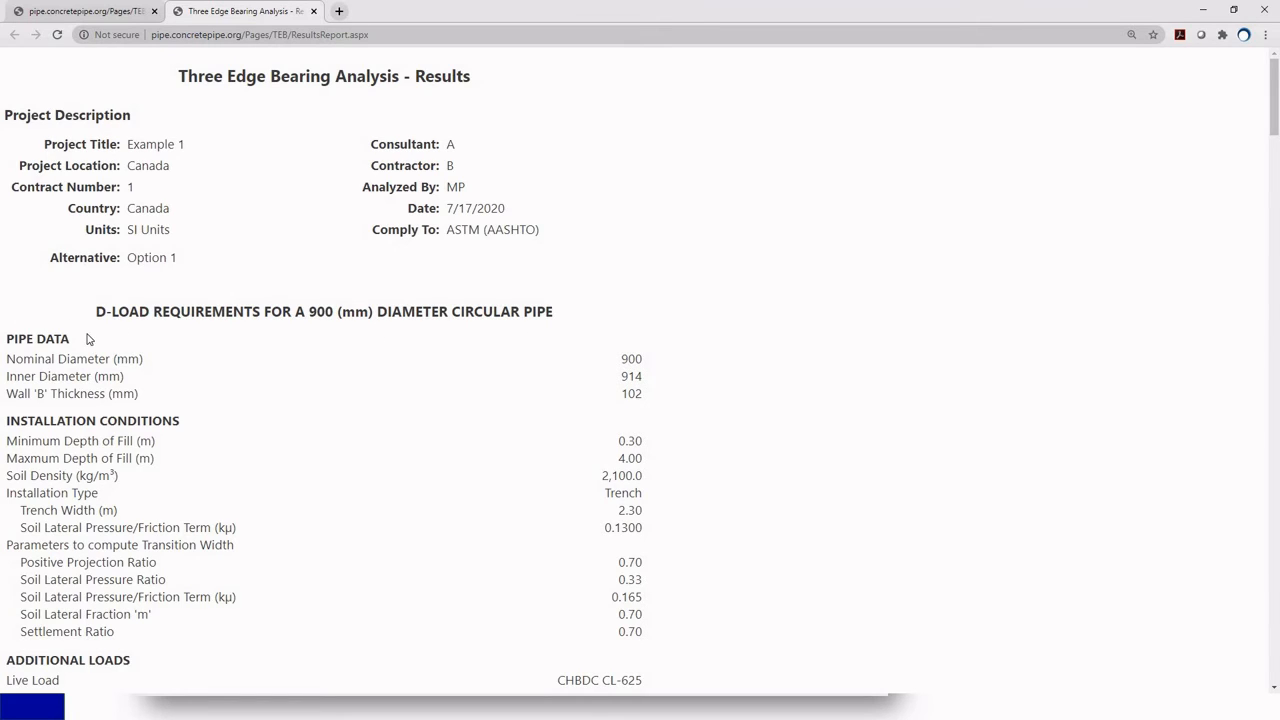
pyautogui.scroll(-1, 216, 344)
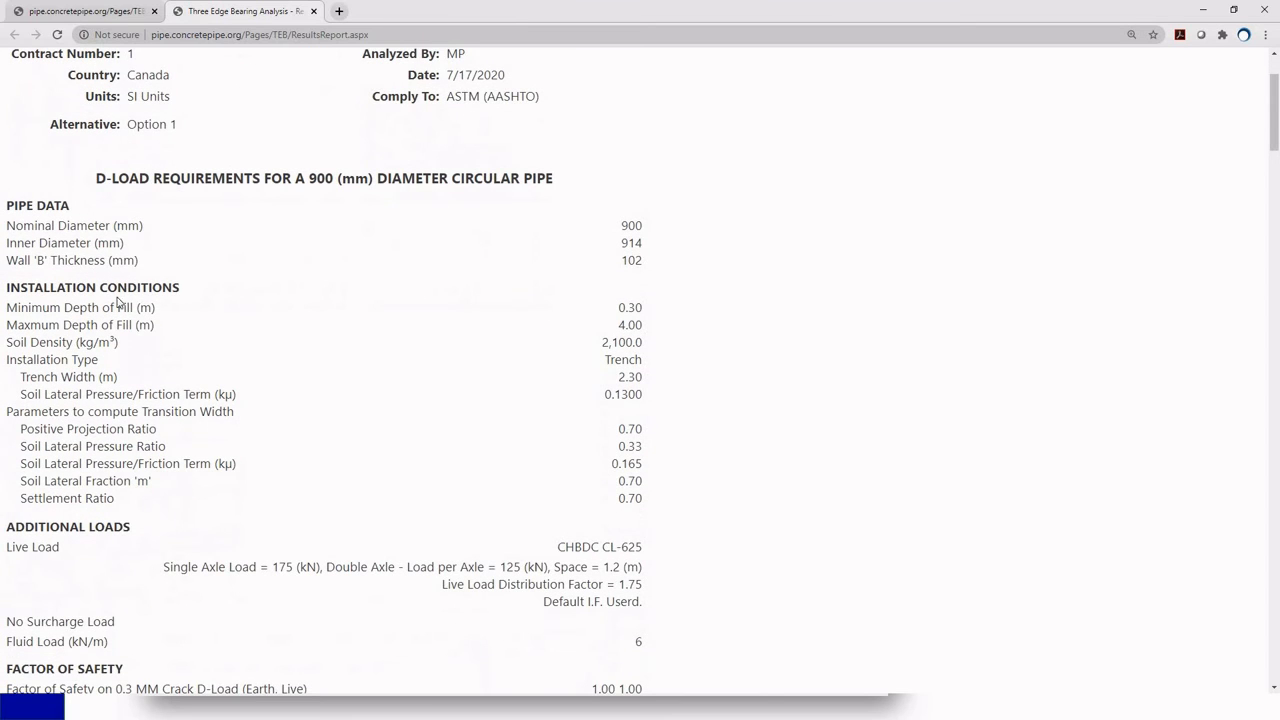
pyautogui.scroll(-1, 183, 303)
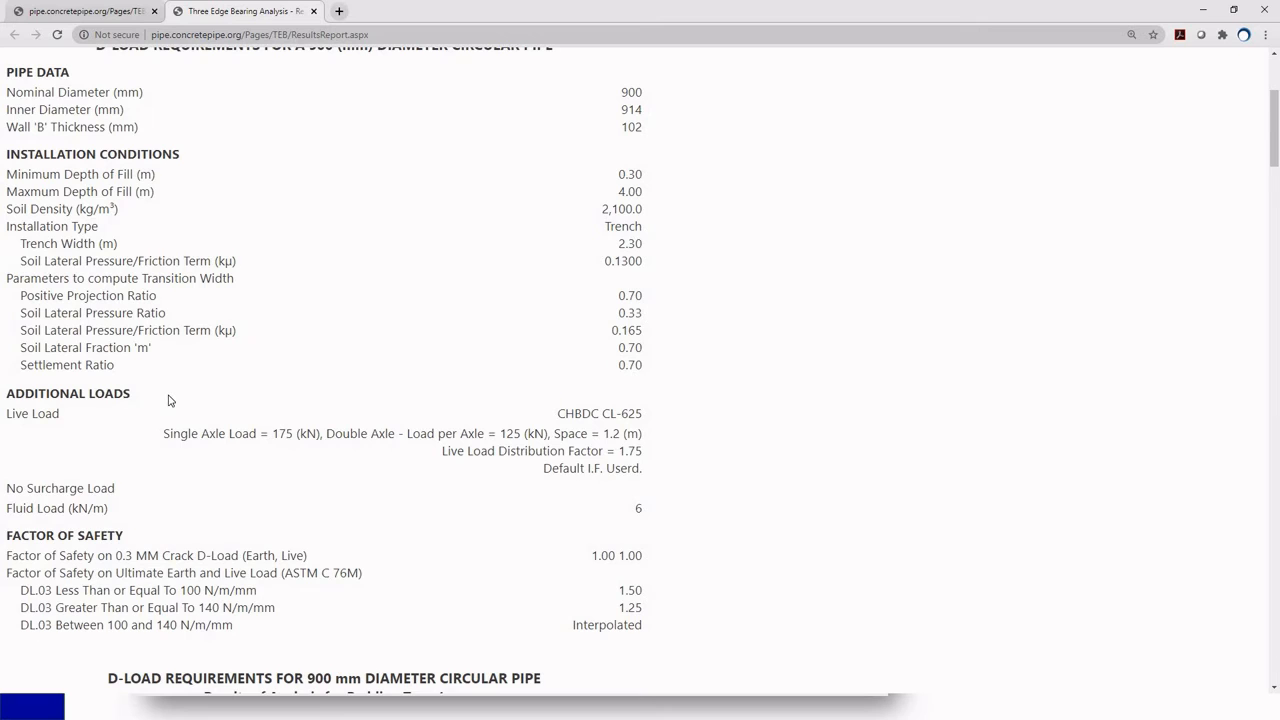
pyautogui.scroll(-1, 168, 400)
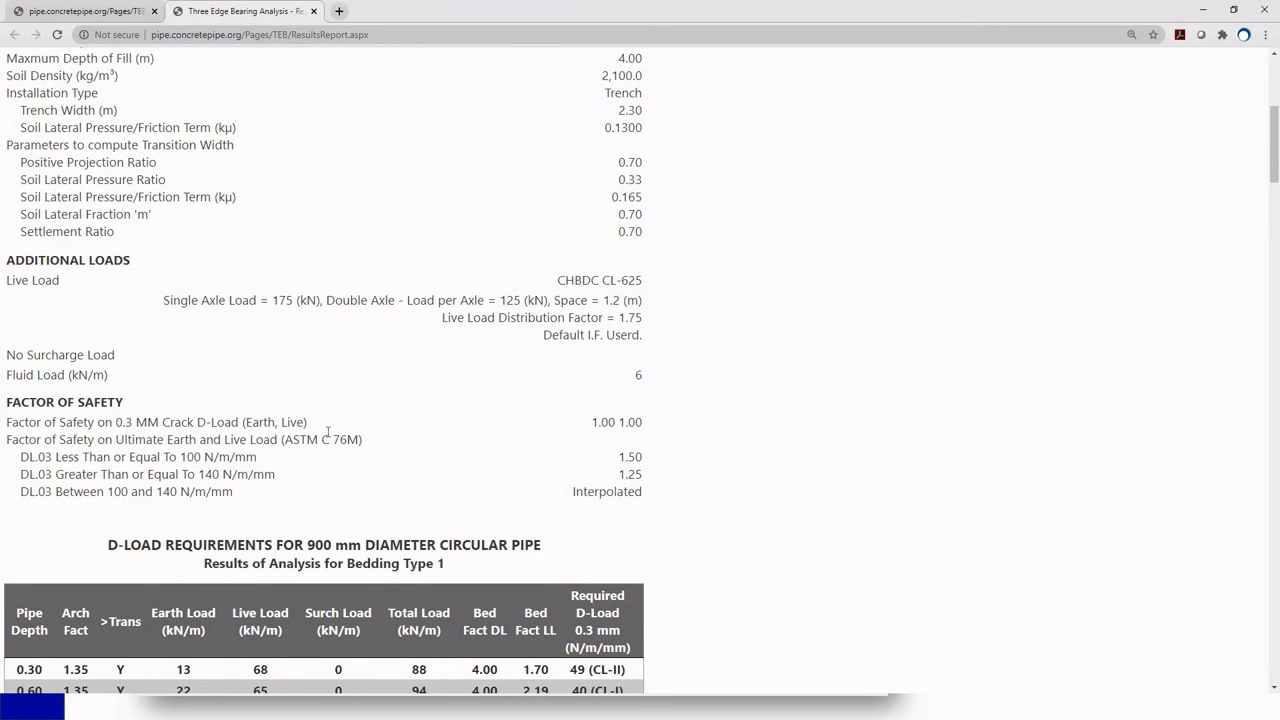
pyautogui.scroll(-2, 327, 432)
pyautogui.scroll(-2, 335, 437)
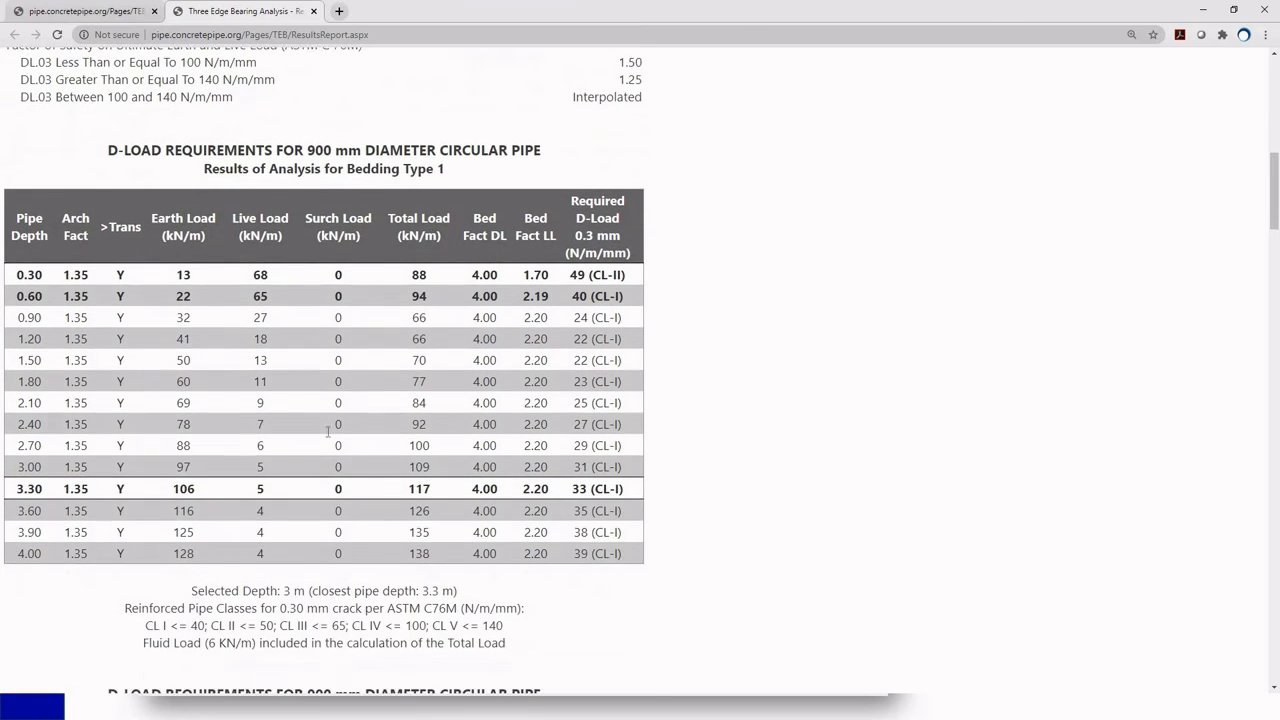
# Step: Examine the D-load requirement tables for bedding types 1 to 3, especially the Type 2 values at each pipe depth
pyautogui.moveTo(449, 168); pyautogui.dragTo(402, 164)
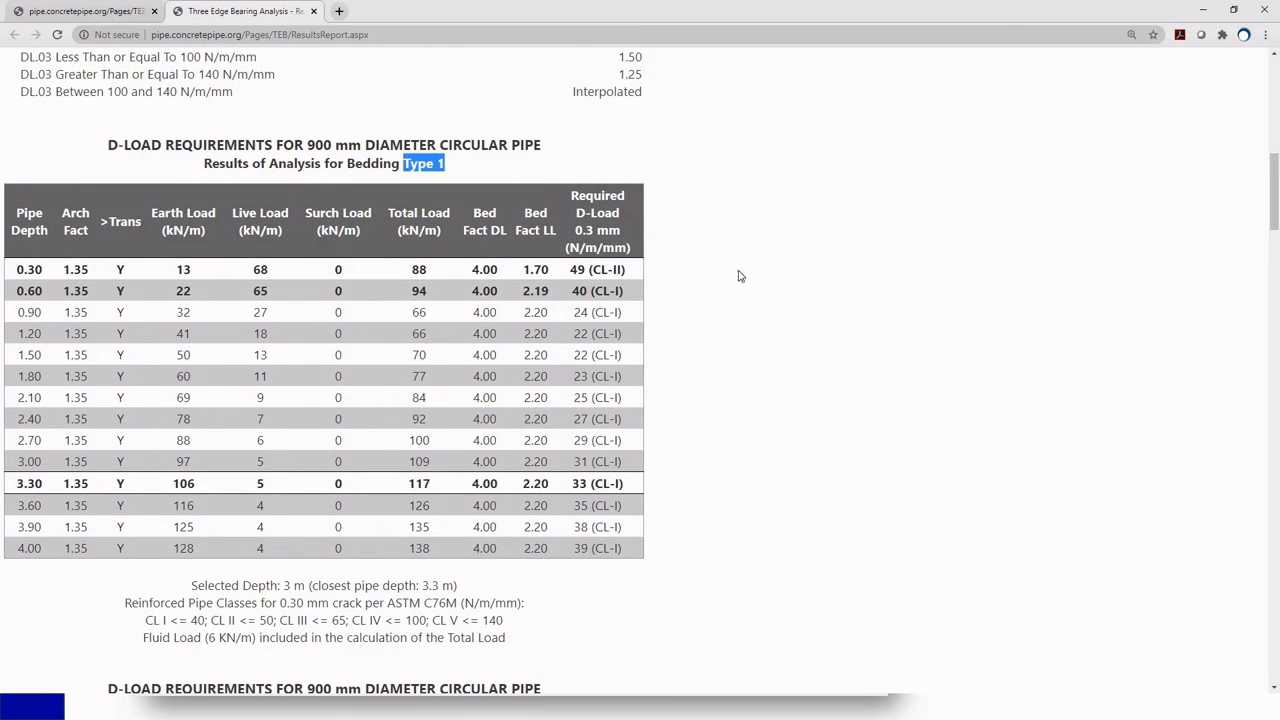
pyautogui.scroll(-3, 737, 317)
pyautogui.scroll(-2, 715, 369)
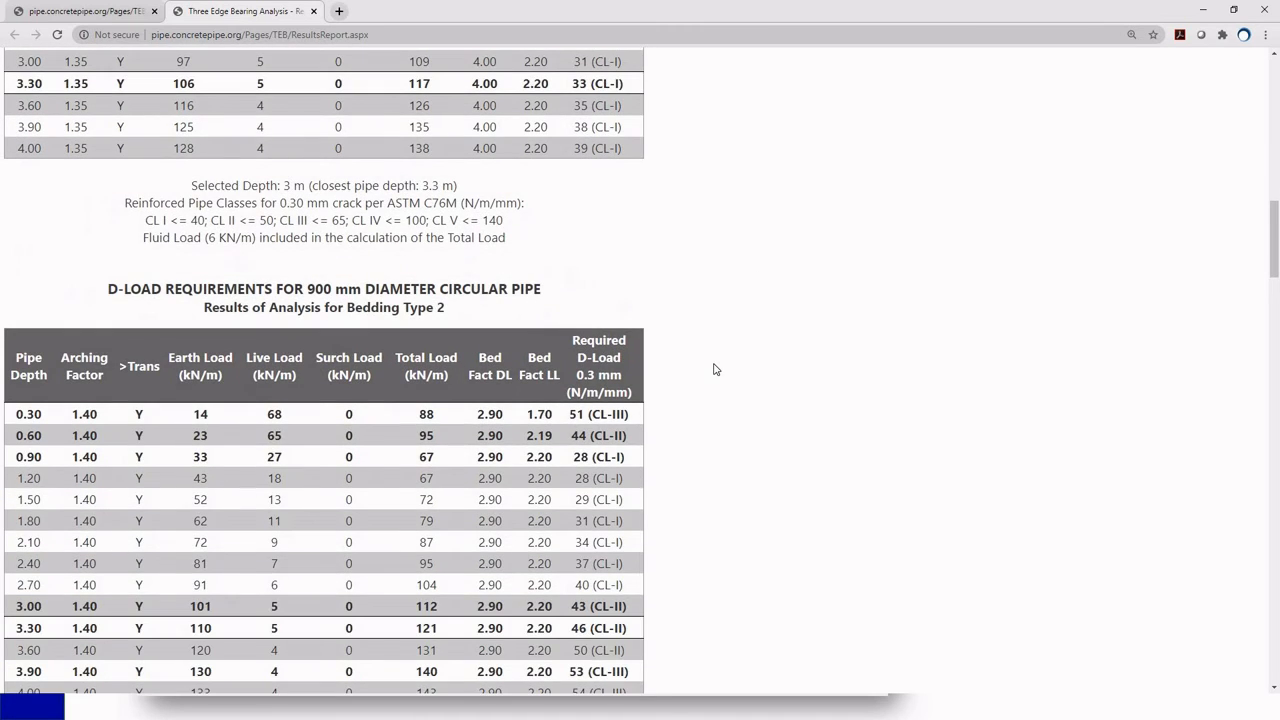
pyautogui.scroll(-6, 715, 369)
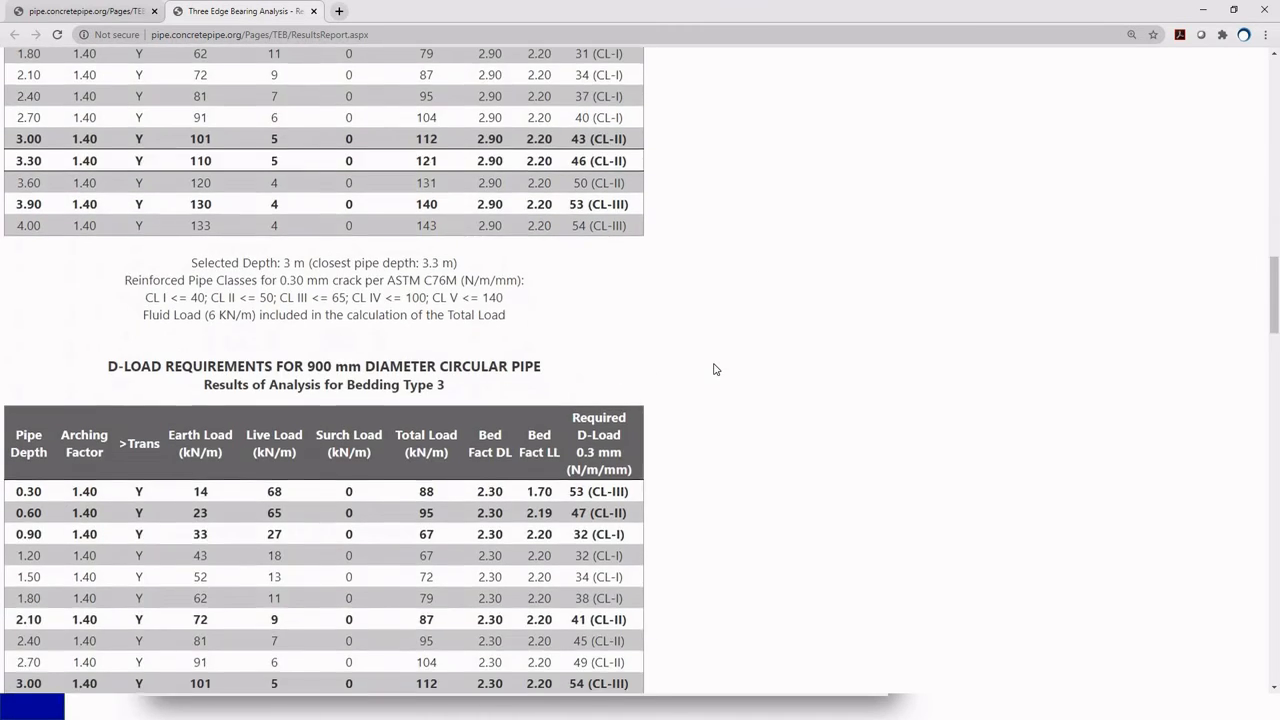
pyautogui.scroll(3, 715, 369)
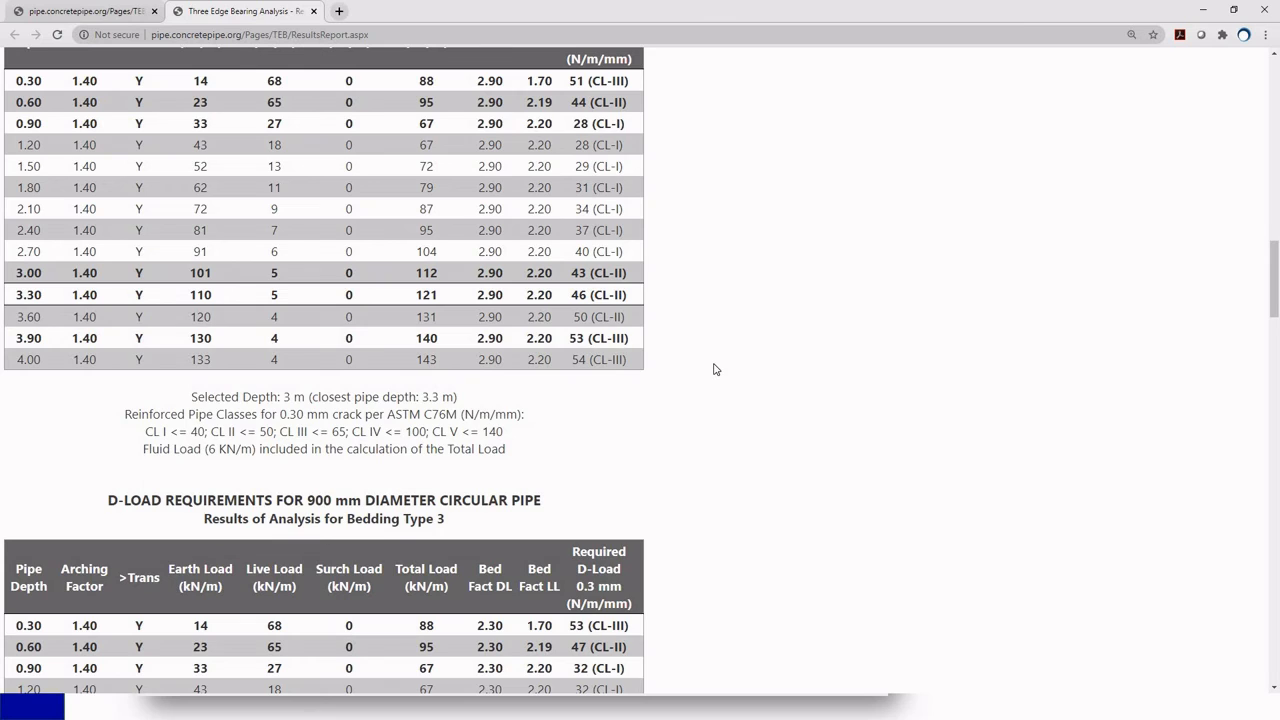
pyautogui.scroll(2, 715, 369)
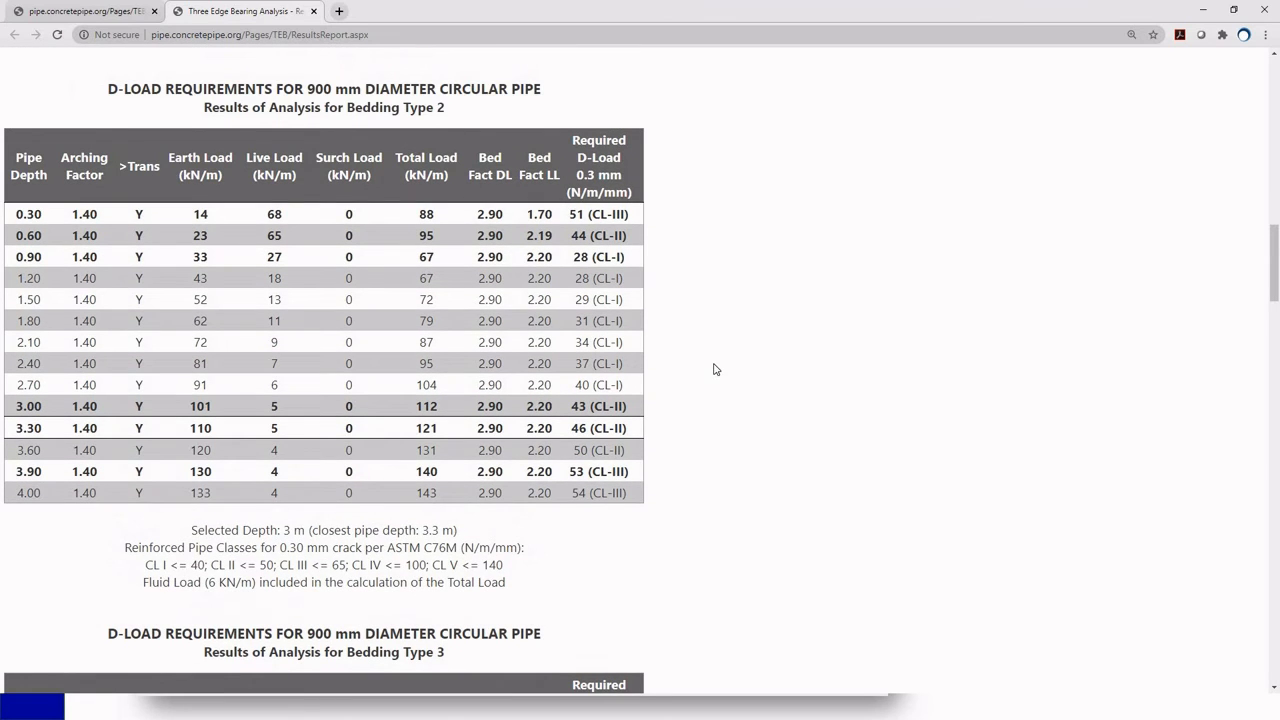
pyautogui.scroll(1, 715, 369)
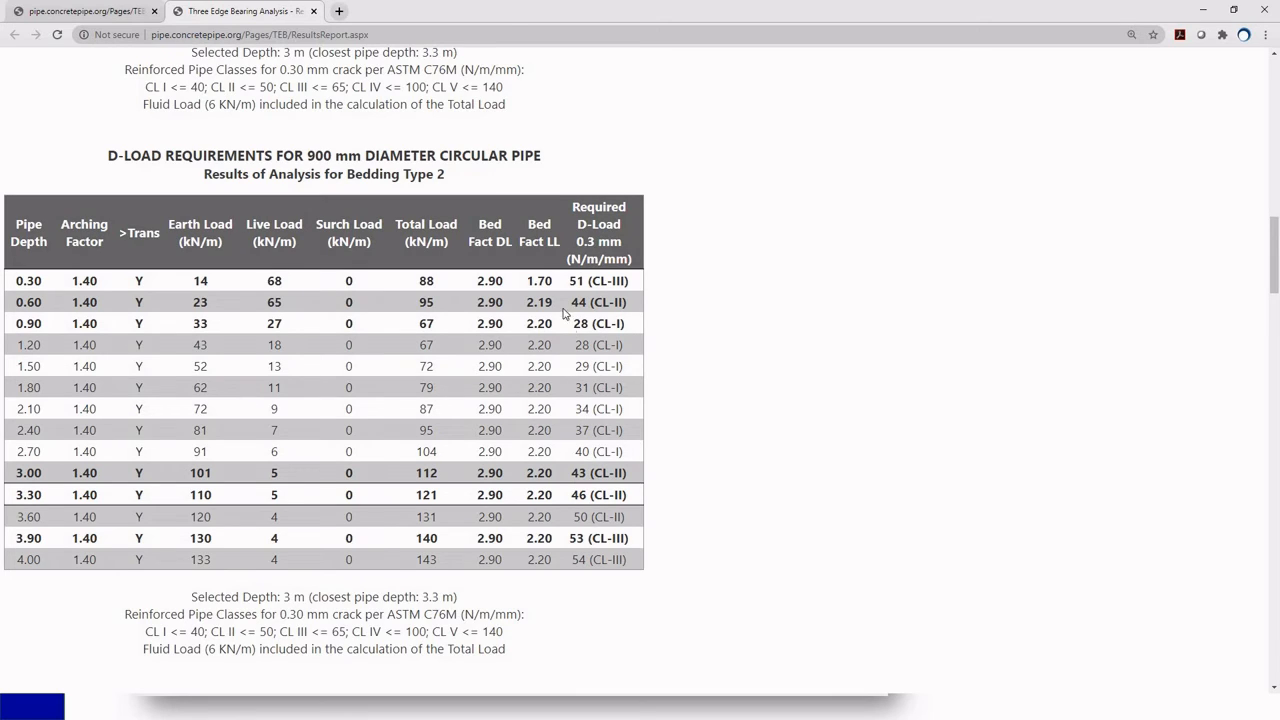
pyautogui.moveTo(38, 282); pyautogui.dragTo(14, 289)
pyautogui.click(53, 287)
pyautogui.scroll(-10, 535, 654)
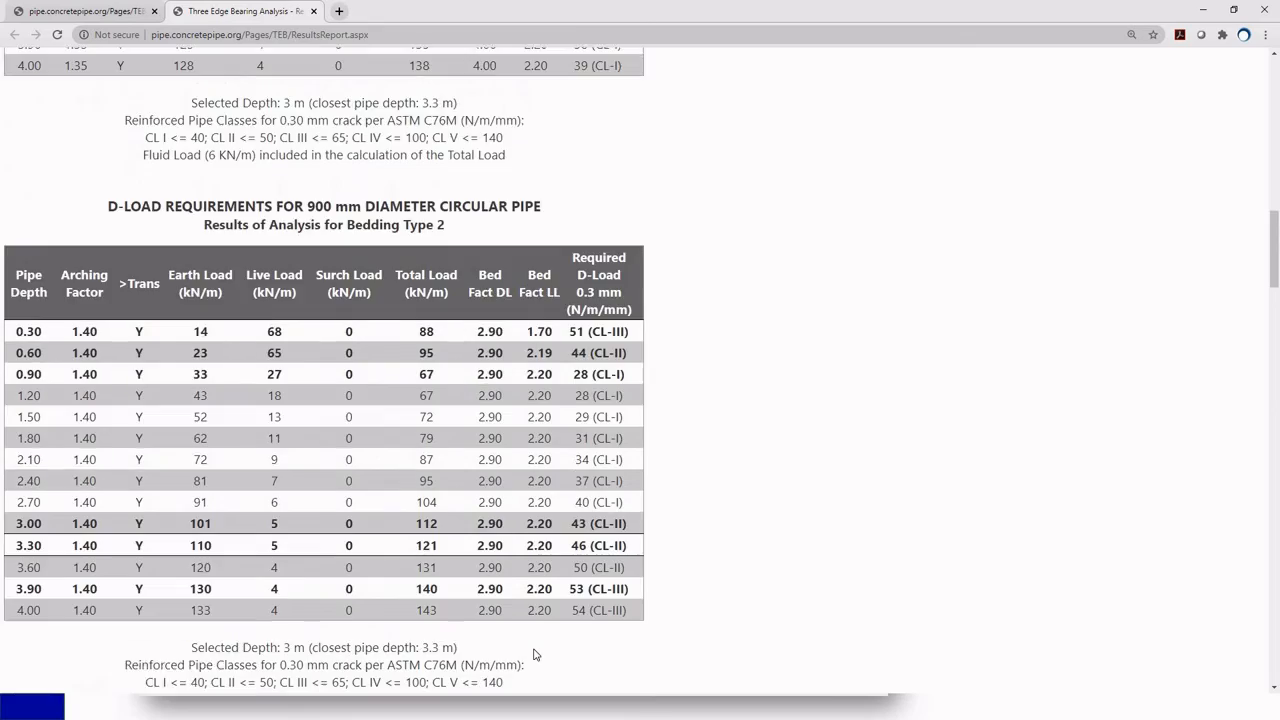
pyautogui.scroll(15, 535, 654)
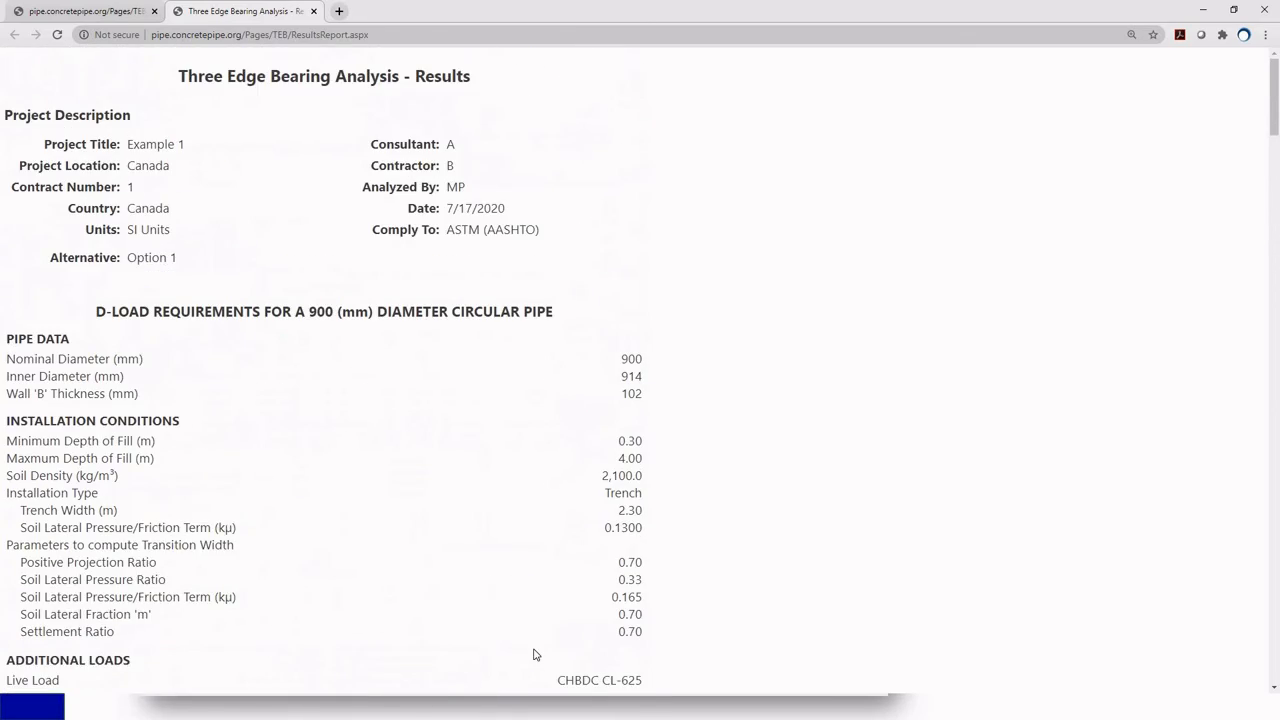
# Step: Open the print settings for the analysis results report, and cancel without printing
pyautogui.rightClick(578, 159)
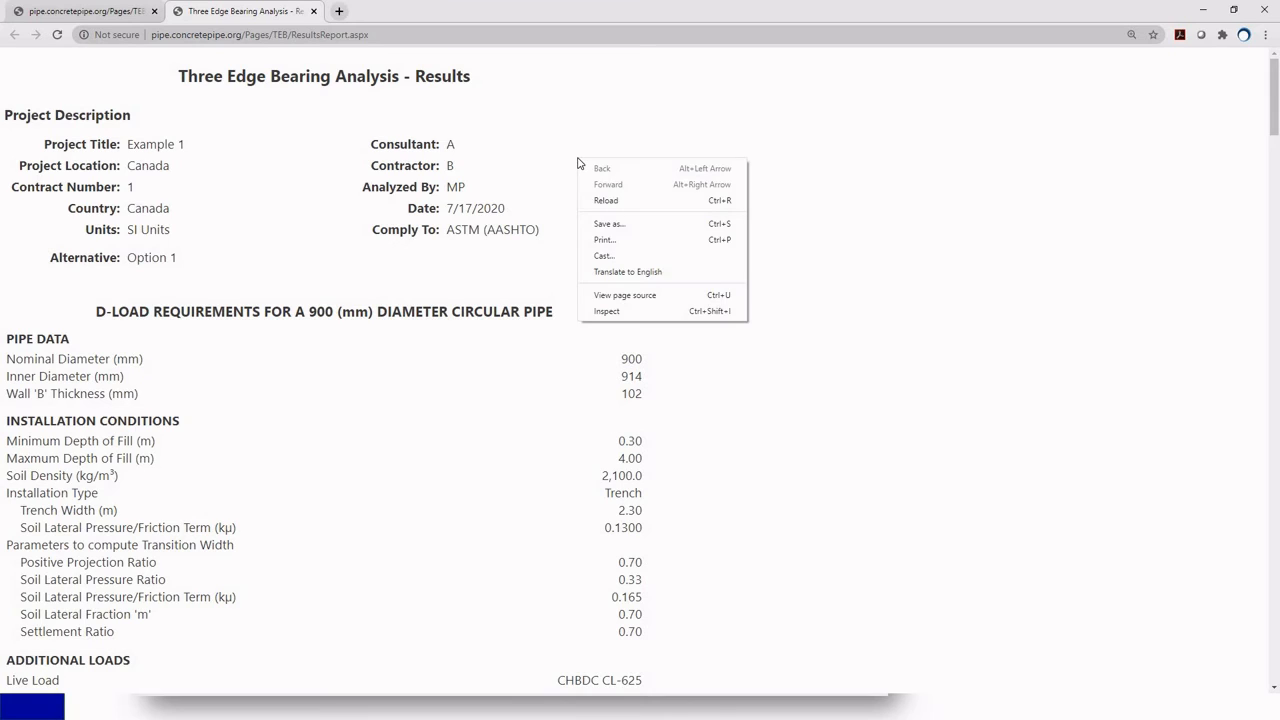
pyautogui.click(604, 240)
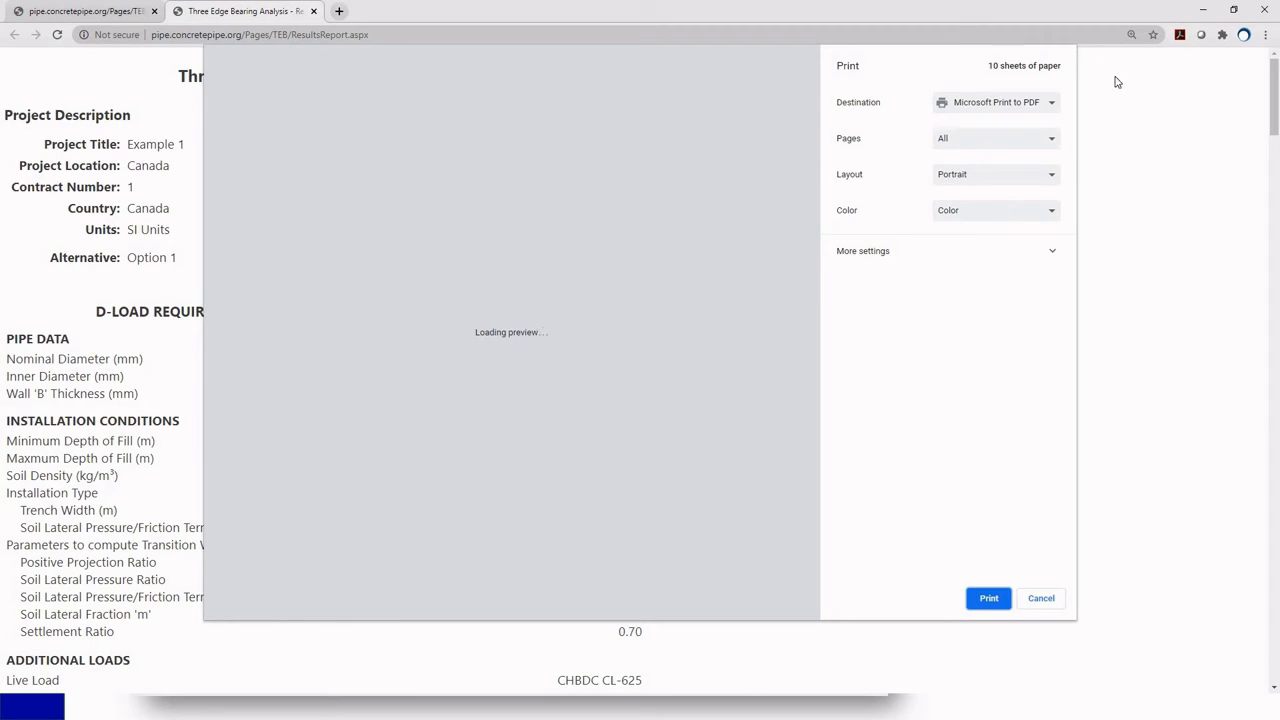
pyautogui.click(1041, 598)
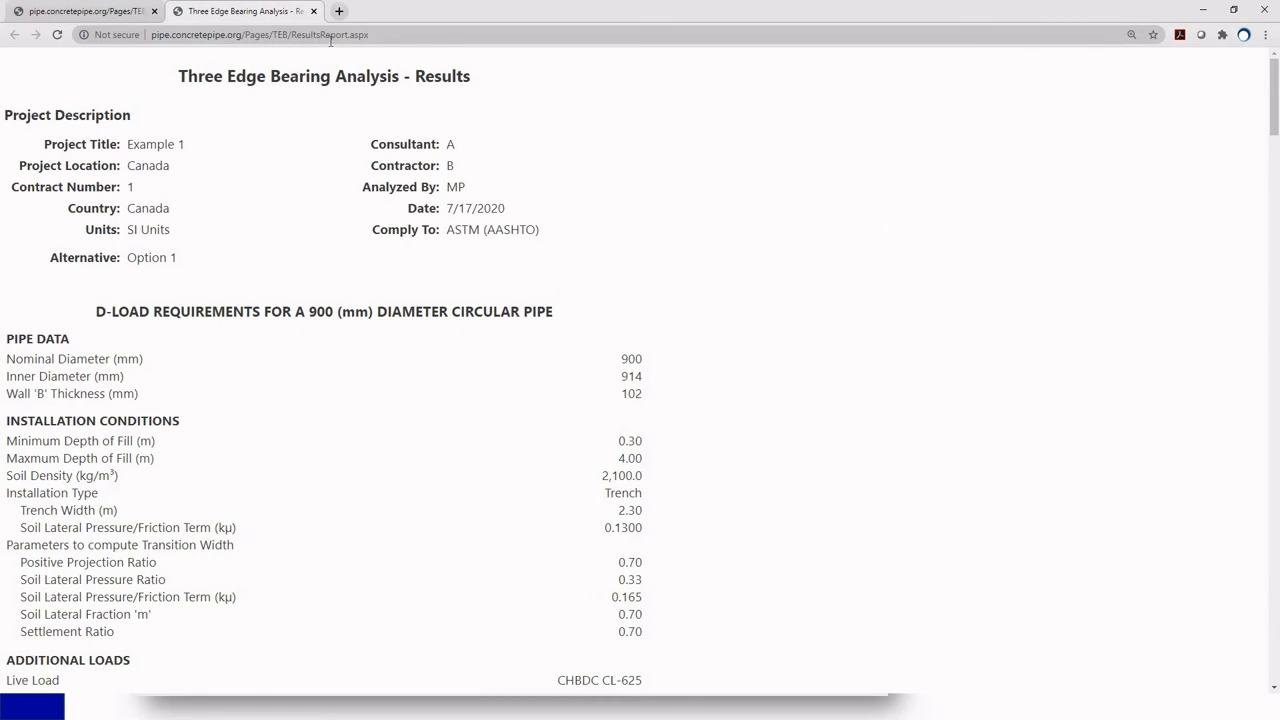
# Step: Close the full analysis report, preview the summary report, and review its input data and D-load comparison table for the bedding types
pyautogui.click(314, 12)
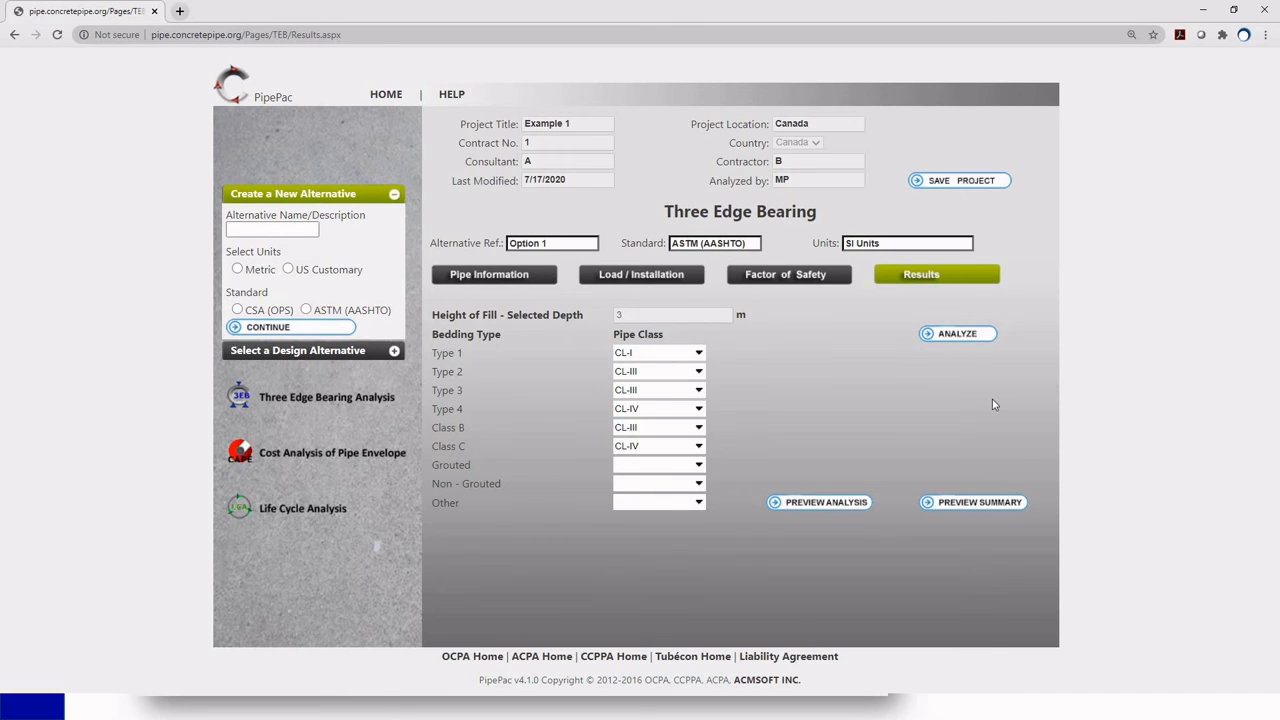
pyautogui.click(975, 503)
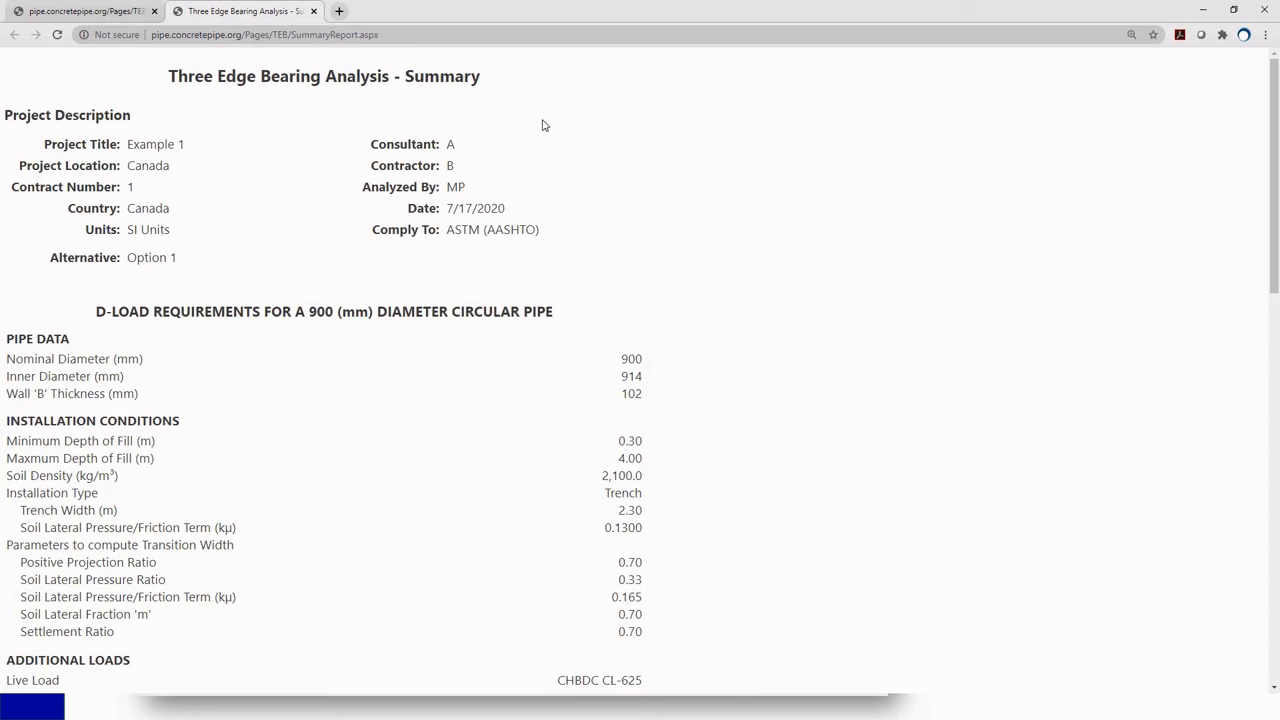
pyautogui.scroll(-2, 98, 282)
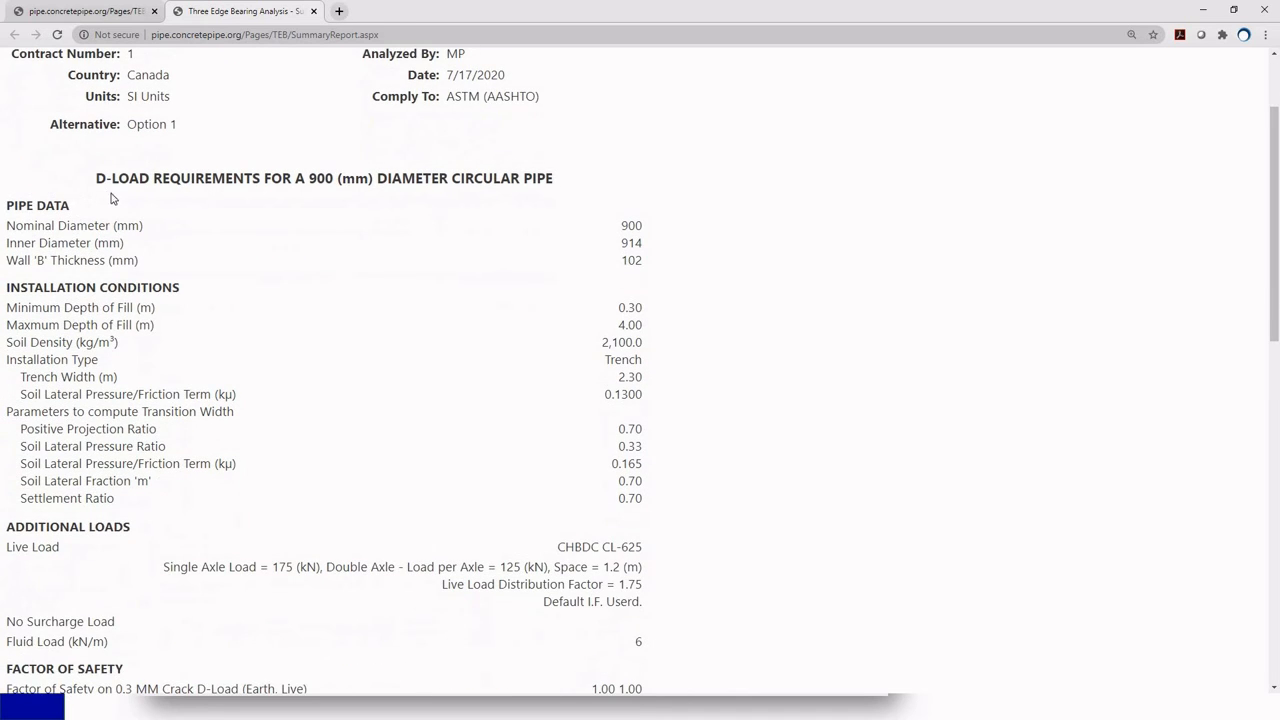
pyautogui.scroll(-1, 185, 257)
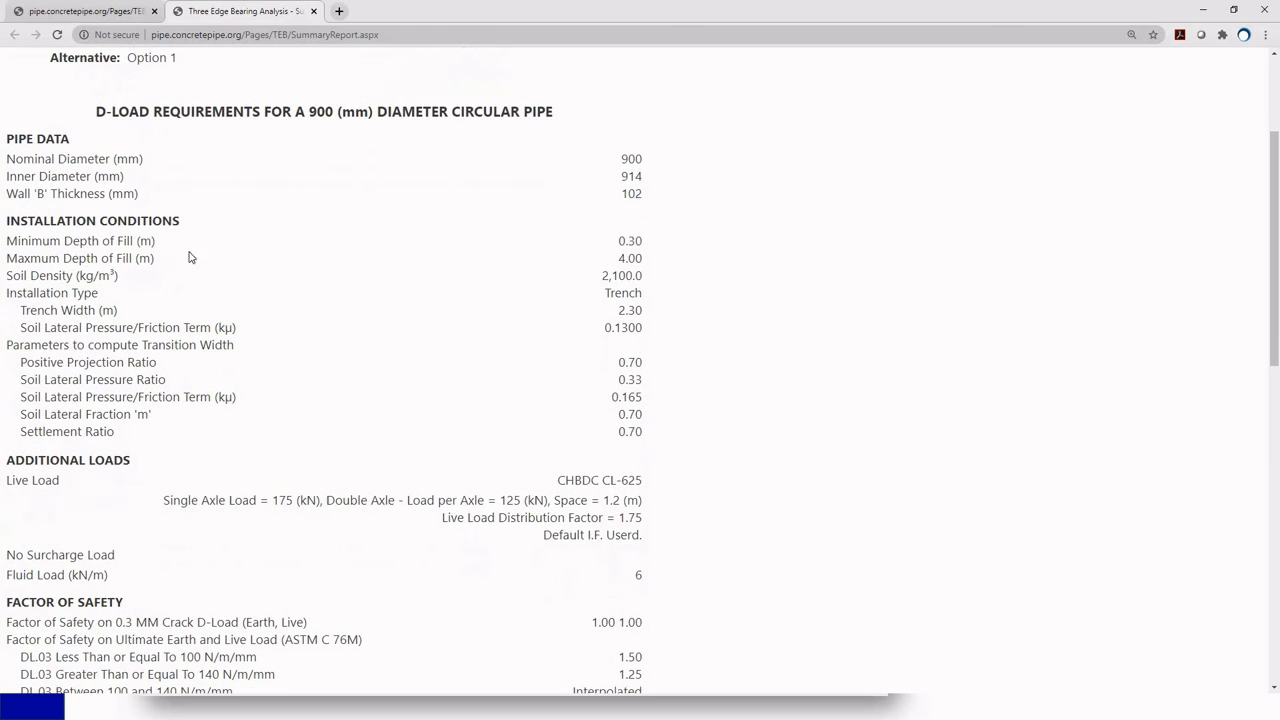
pyautogui.scroll(-2, 230, 300)
pyautogui.scroll(-3, 154, 338)
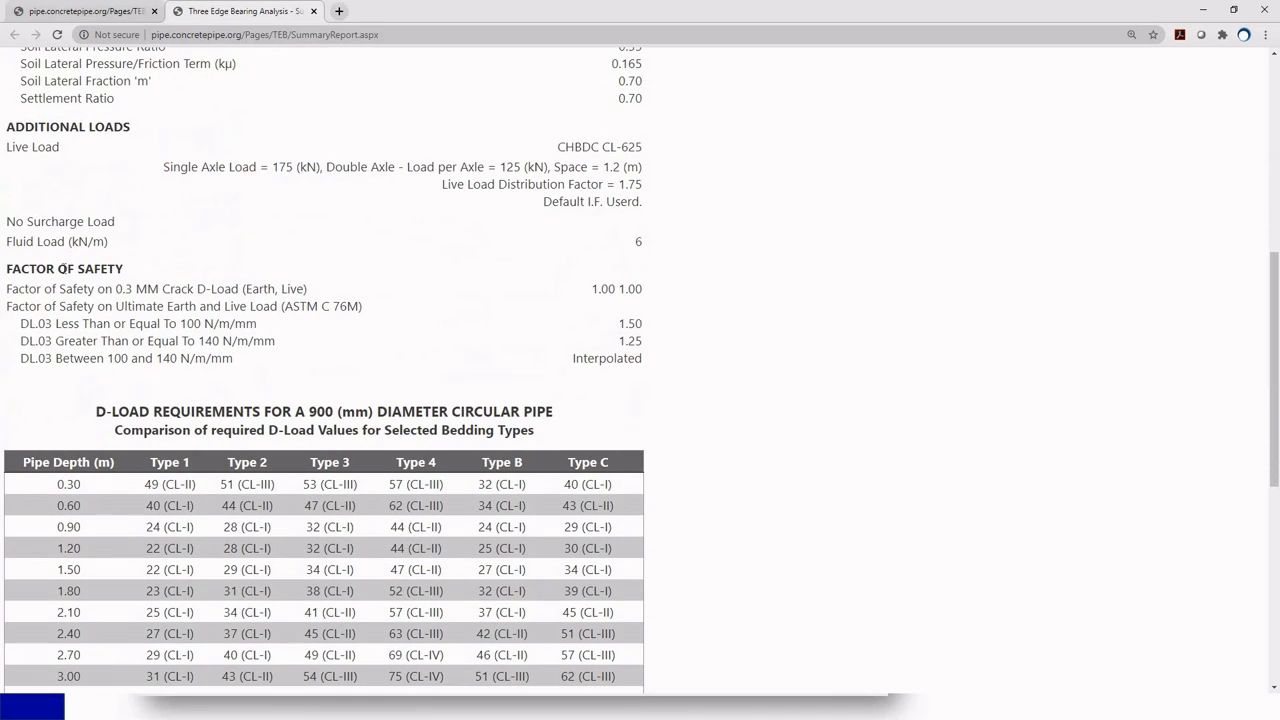
pyautogui.scroll(-1, 400, 300)
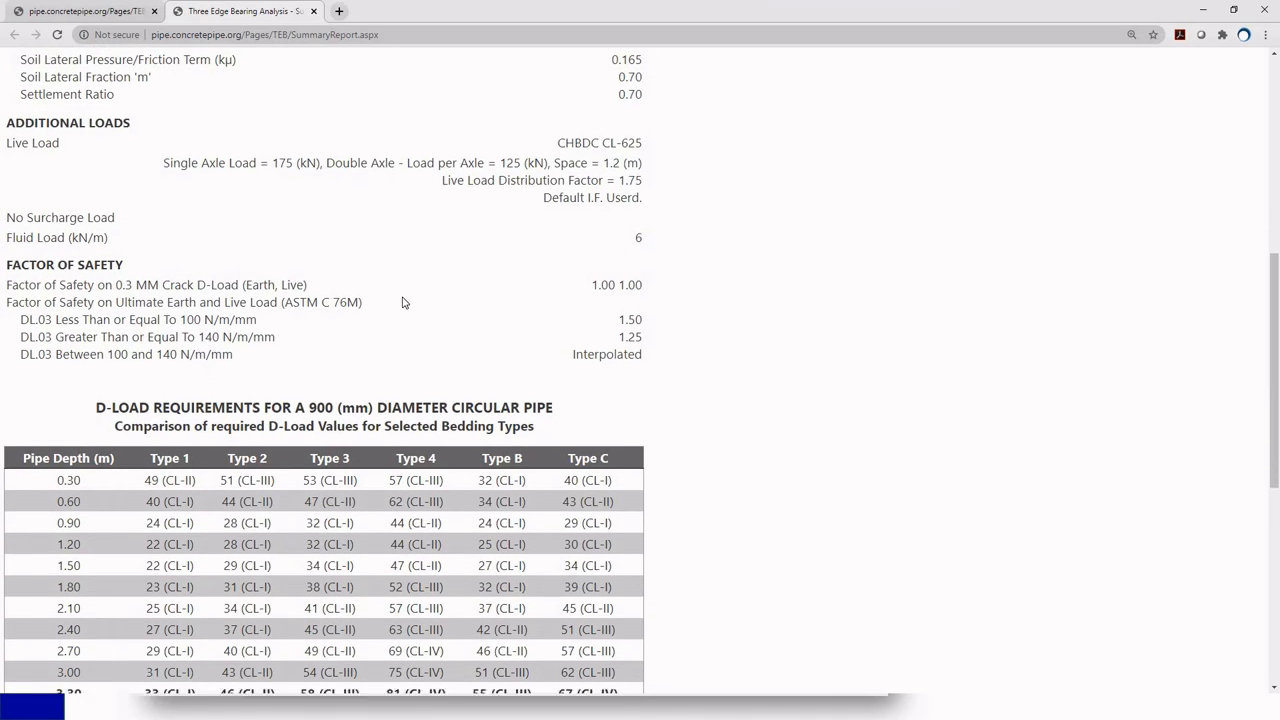
pyautogui.scroll(-1, 733, 343)
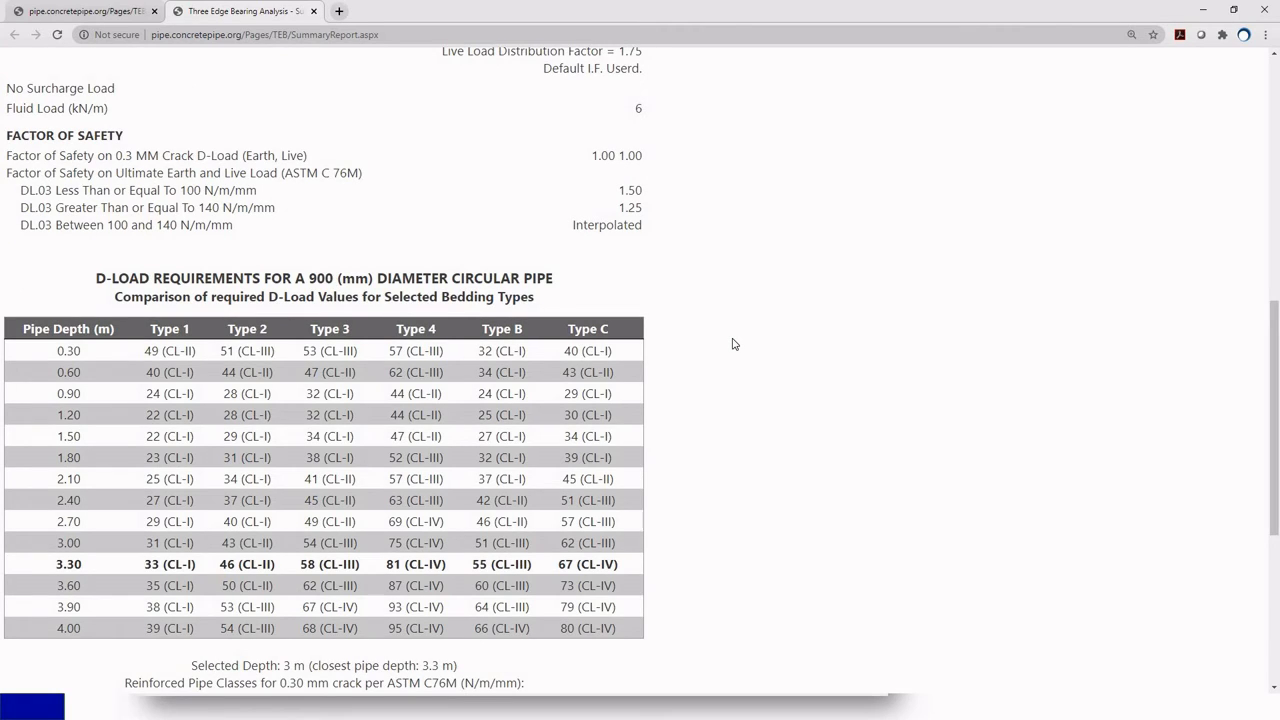
pyautogui.scroll(-1, 733, 343)
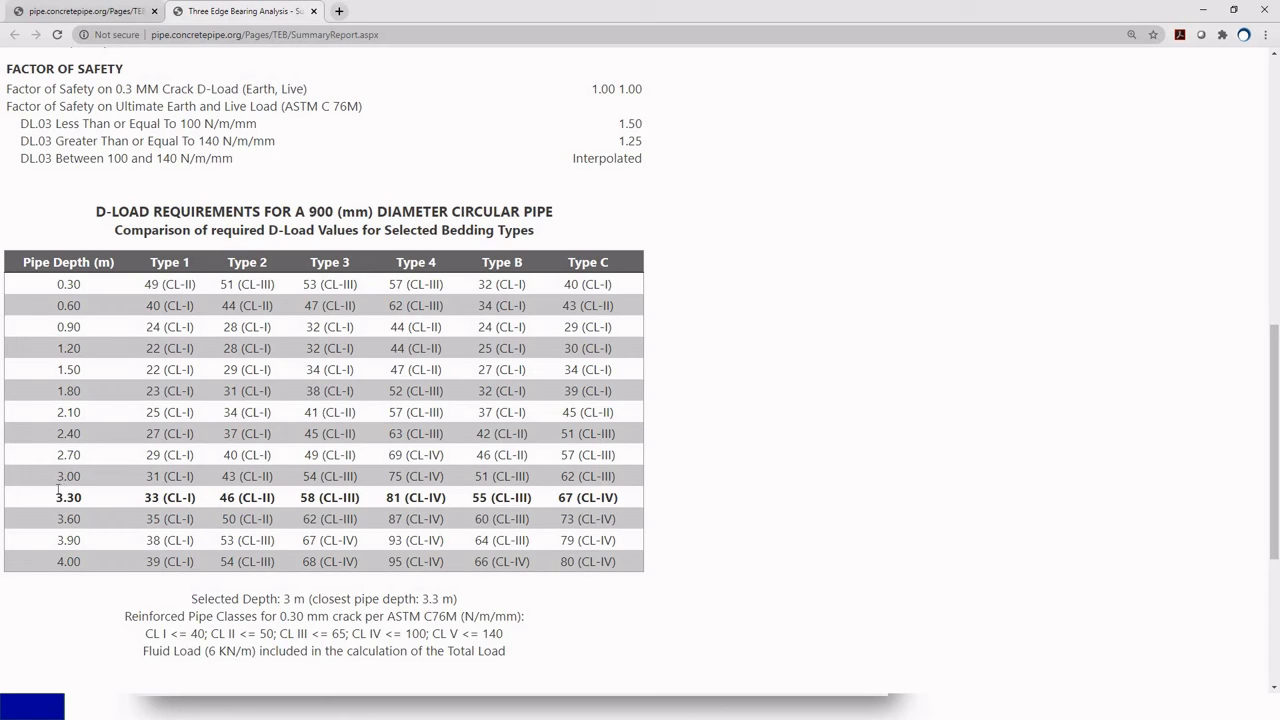
# Step: Compare the 3.30 m and 3.00 m pipe depth rows across the bedding types in the comparison table, and close the summary report
pyautogui.moveTo(55, 502); pyautogui.dragTo(631, 495)
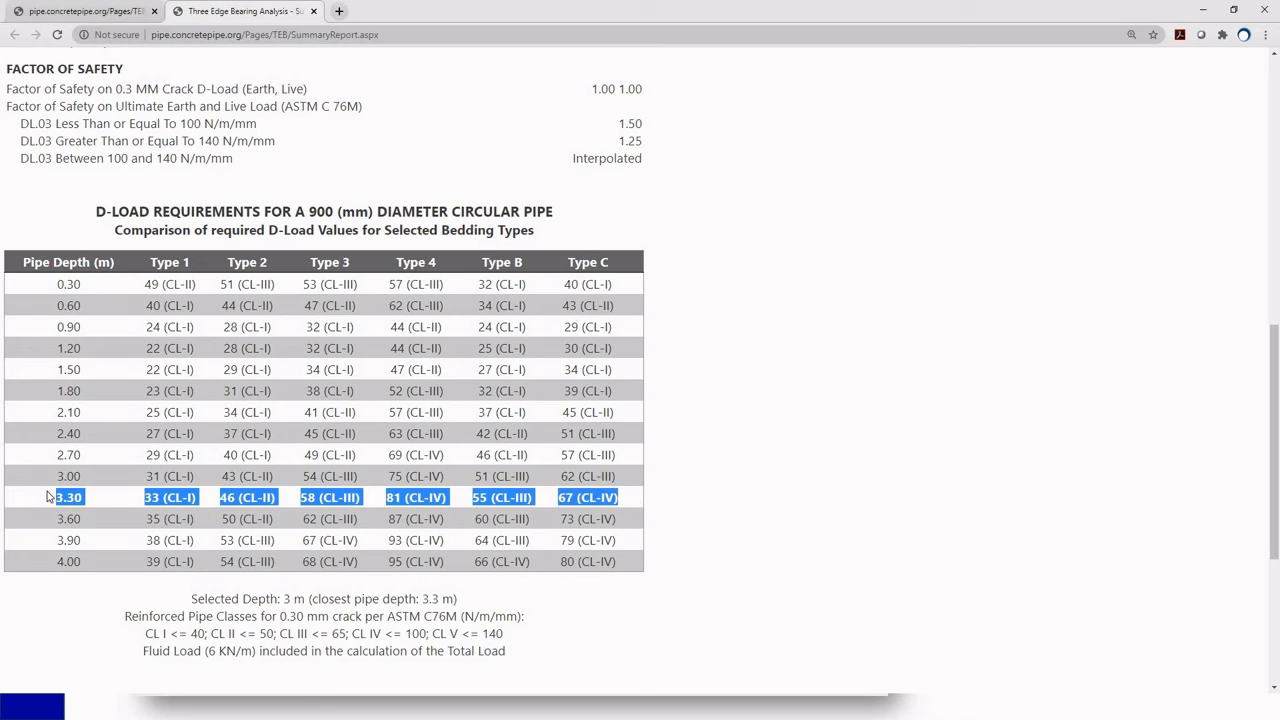
pyautogui.click(53, 481)
pyautogui.moveTo(56, 500); pyautogui.dragTo(645, 494)
pyautogui.moveTo(87, 497); pyautogui.dragTo(45, 506)
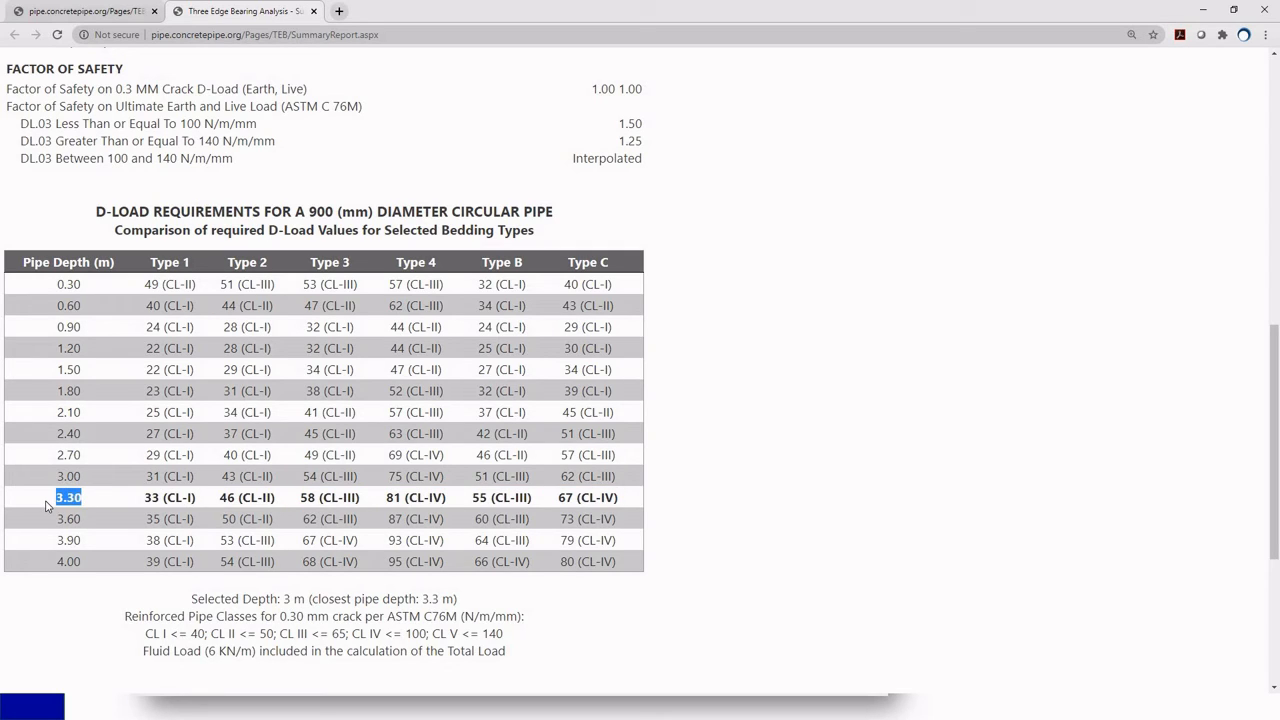
pyautogui.click(100, 508)
pyautogui.moveTo(57, 478); pyautogui.dragTo(675, 458)
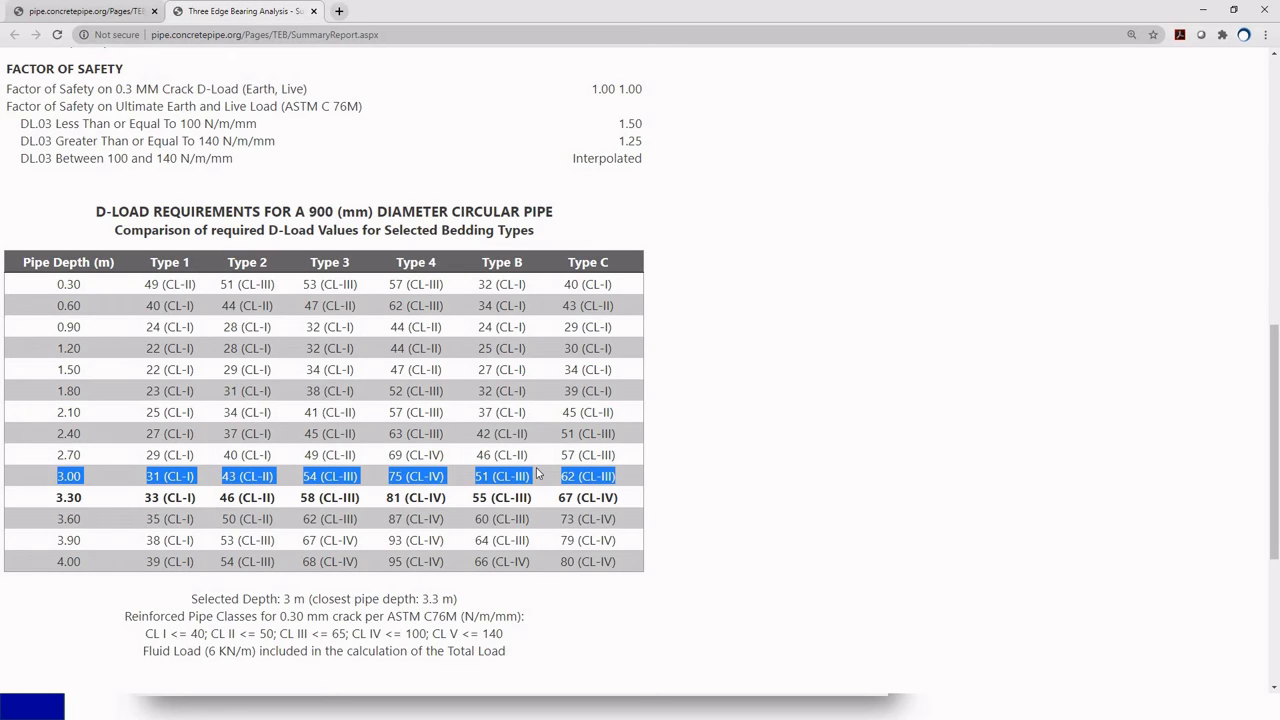
pyautogui.click(684, 478)
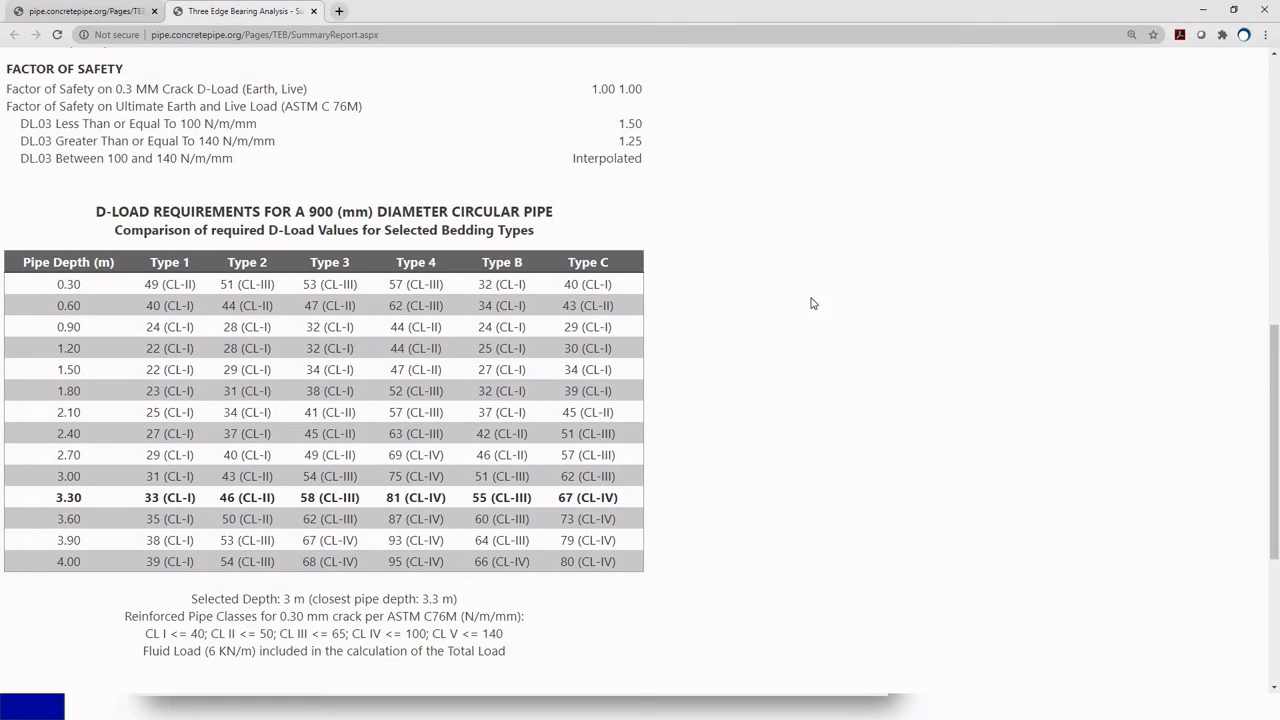
pyautogui.click(313, 12)
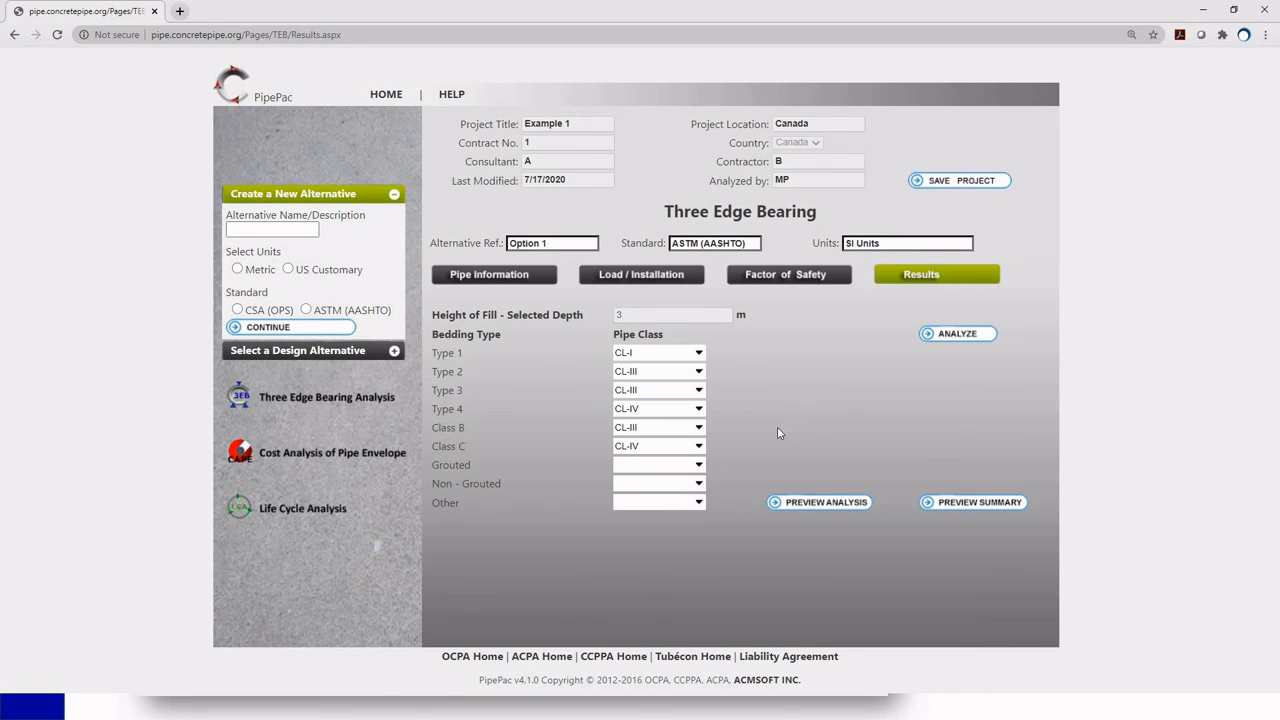
# Step: Save the project, and create a new alternative named Option 2 in metric units under the ASTM (AASHTO) standard
pyautogui.click(963, 183)
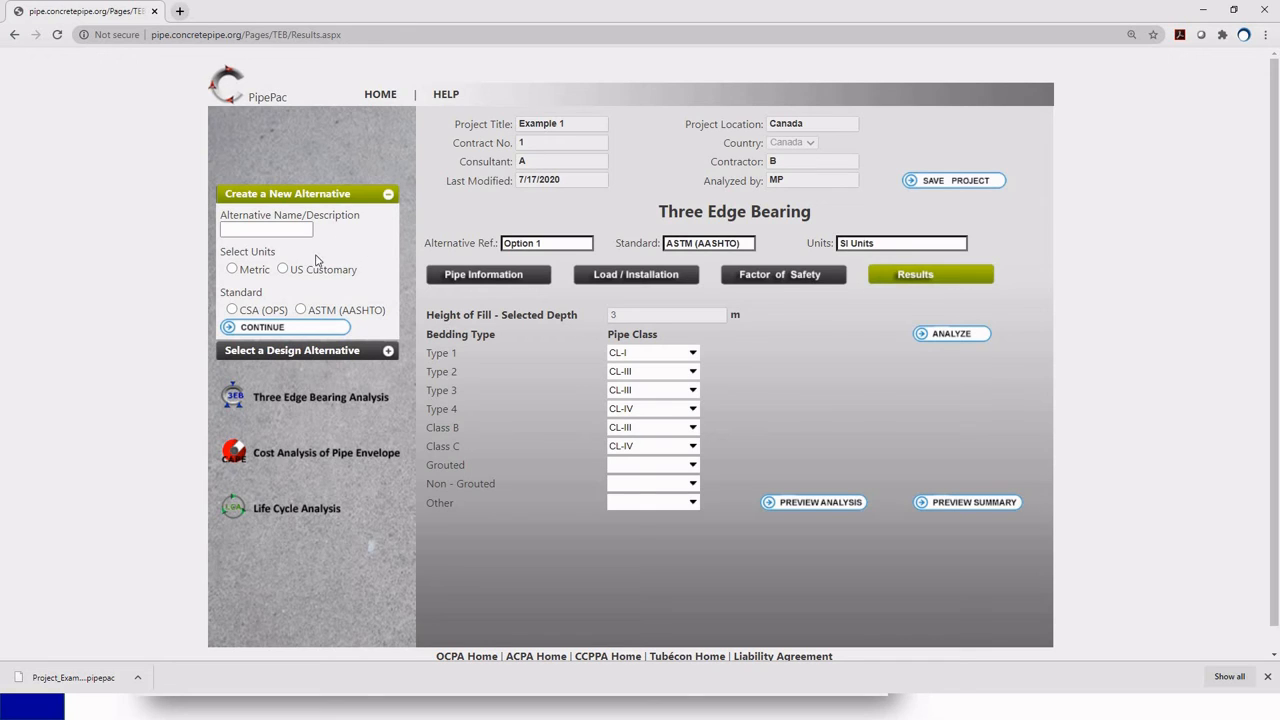
pyautogui.click(242, 228)
pyautogui.write('ptio')
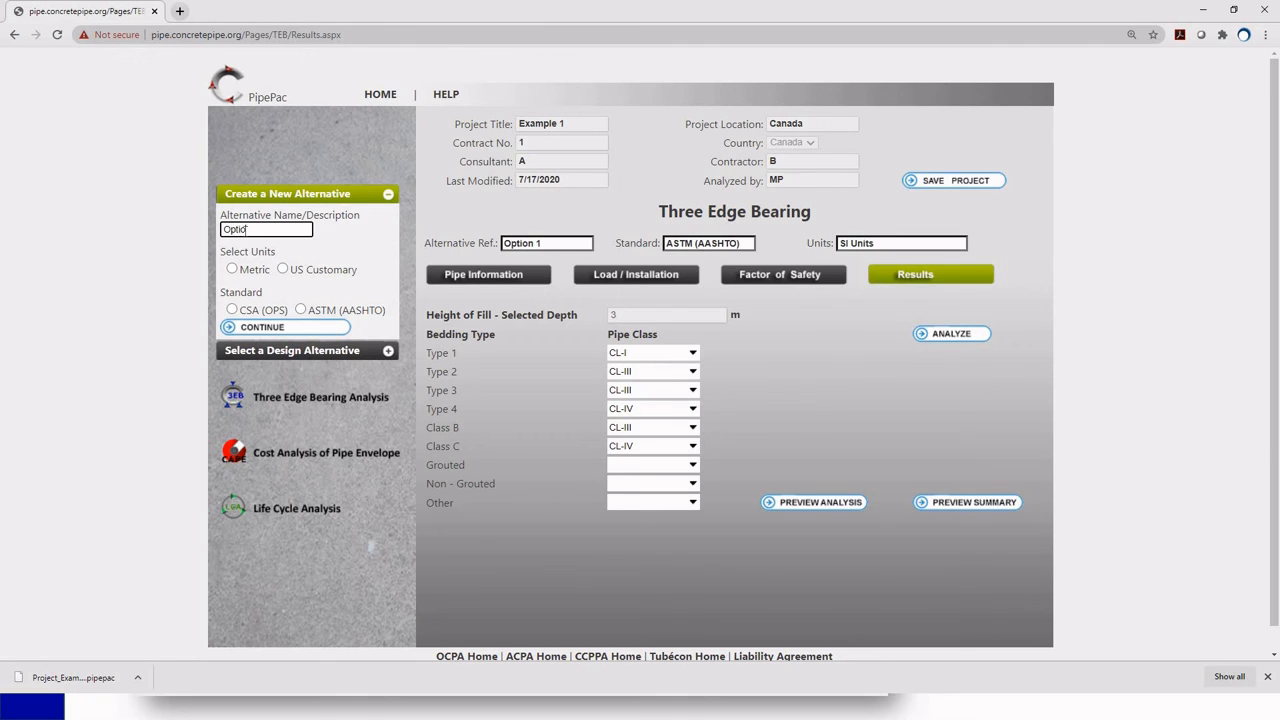
pyautogui.write('n 2')
pyautogui.click(285, 253)
pyautogui.click(300, 333)
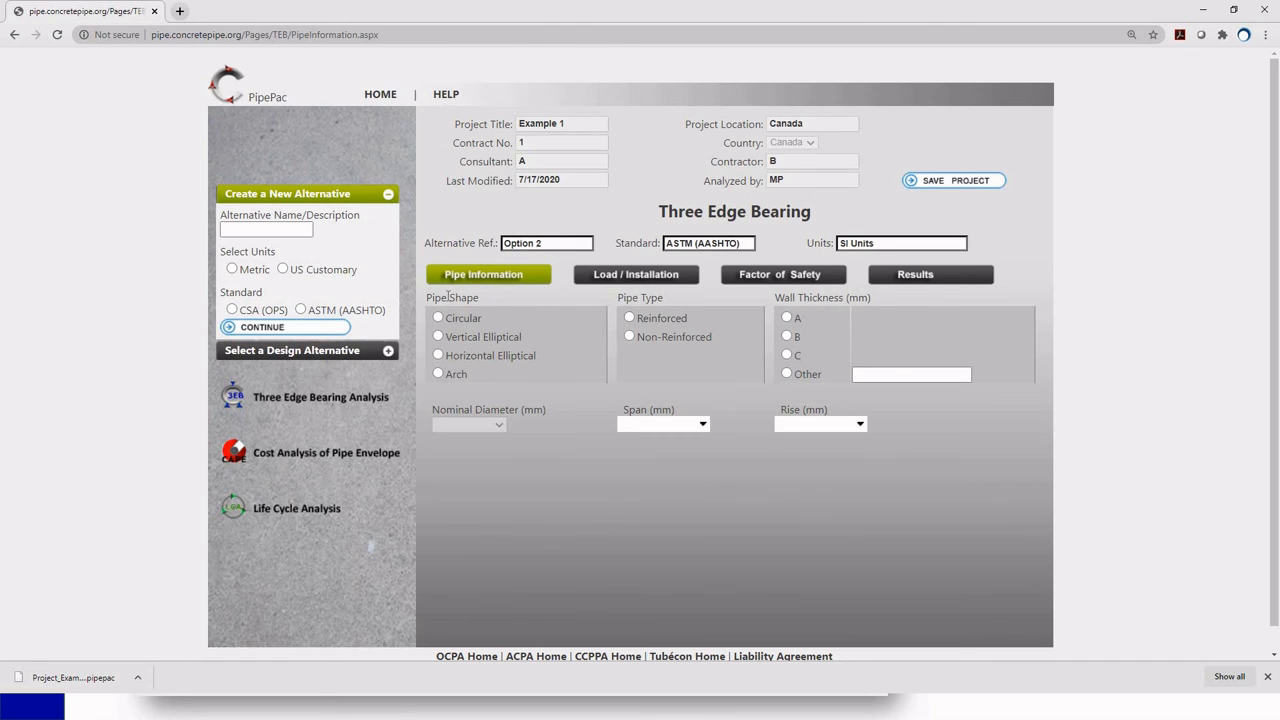
# Step: Define the Option 2 pipe as circular and reinforced with a 900 mm nominal diameter and wall thickness B
pyautogui.click(437, 319)
pyautogui.click(500, 425)
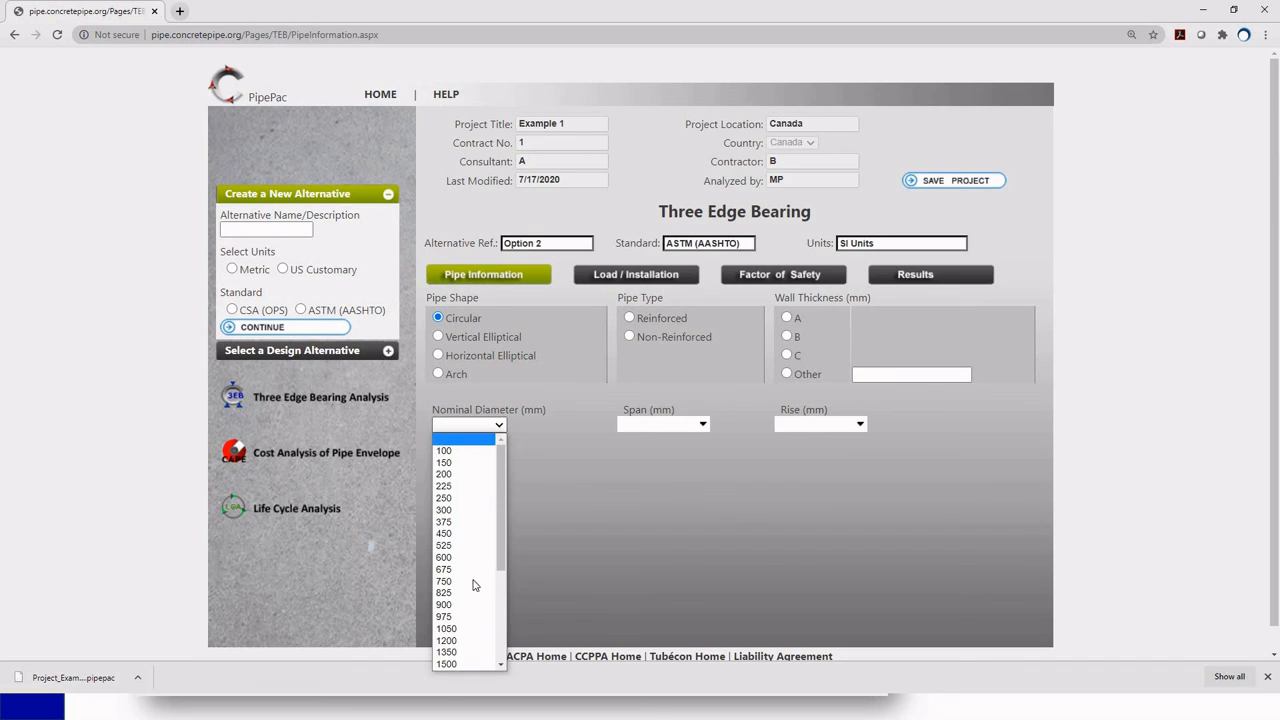
pyautogui.click(472, 604)
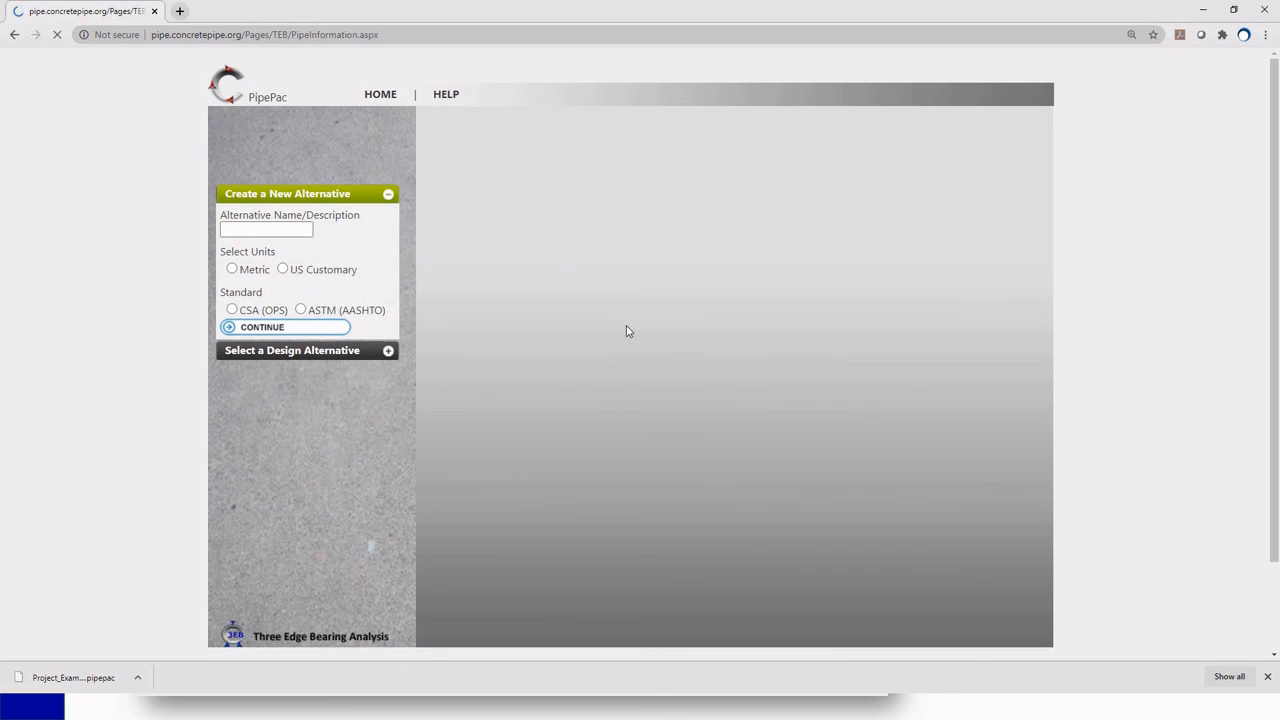
pyautogui.click(629, 318)
pyautogui.click(788, 337)
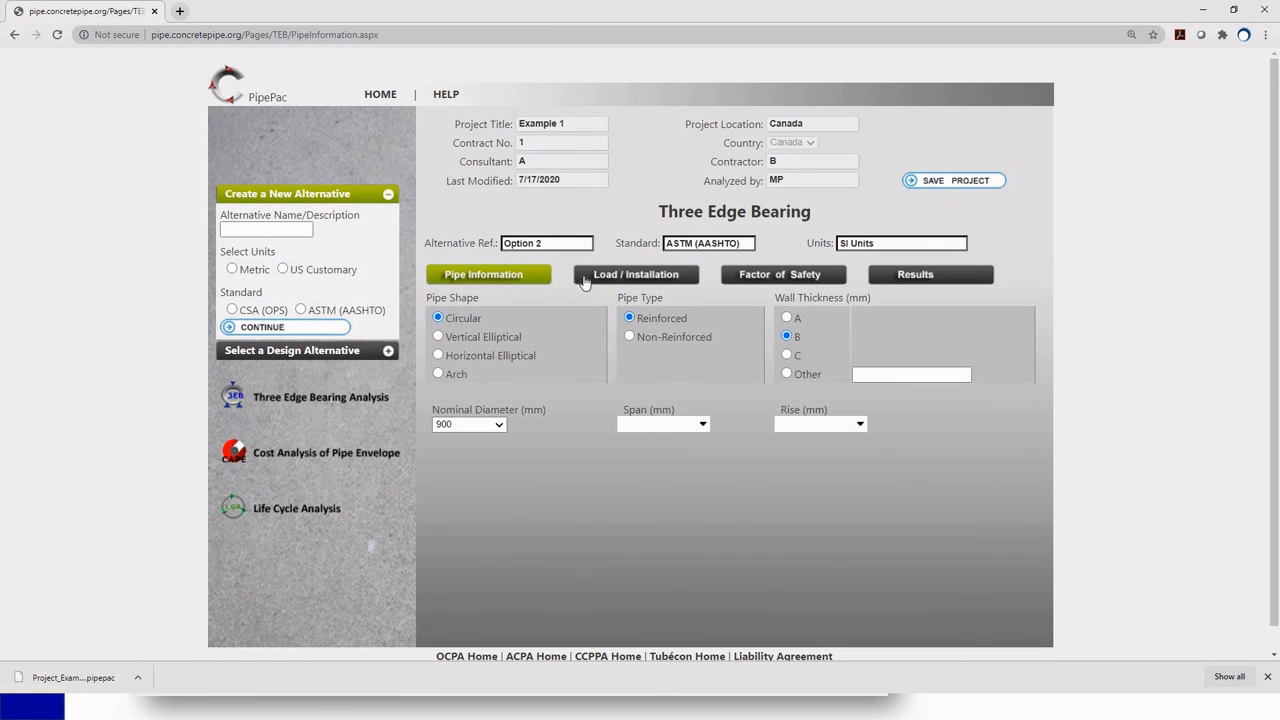
# Step: Set the soil type to Gravelly Sand with a density of 2100 kg/m³, and include the fluid load
pyautogui.click(654, 275)
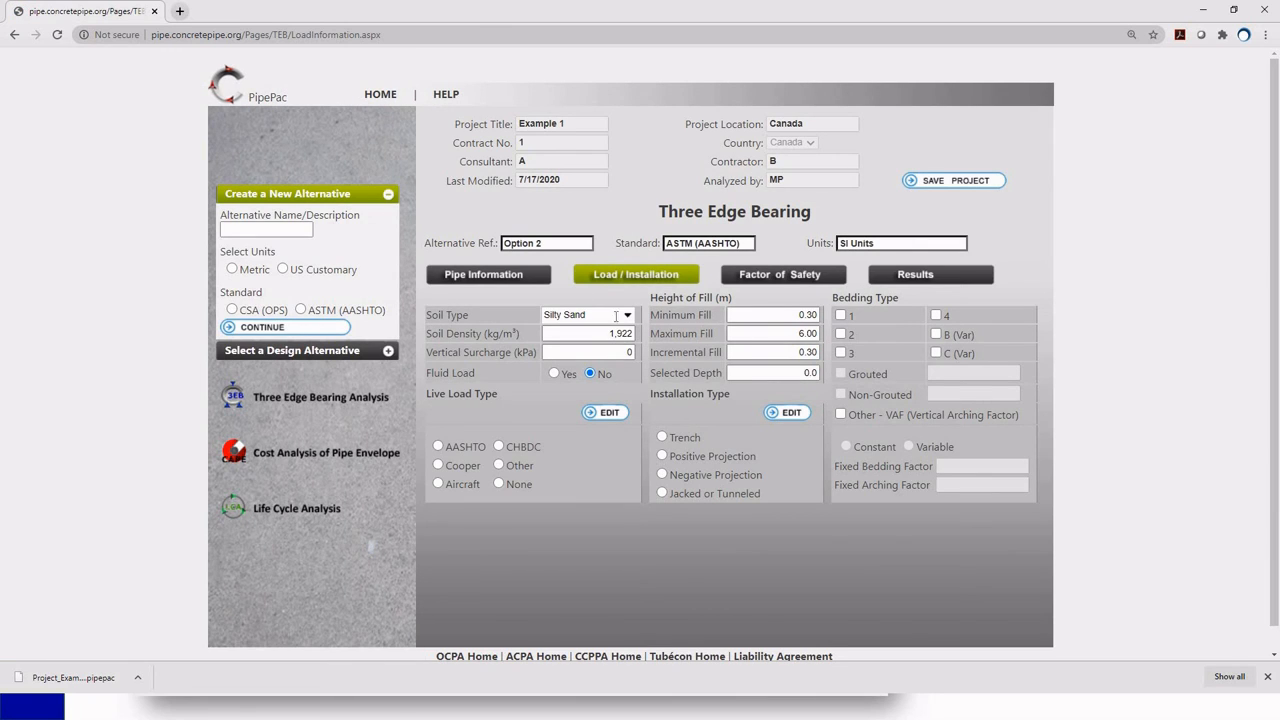
pyautogui.click(627, 315)
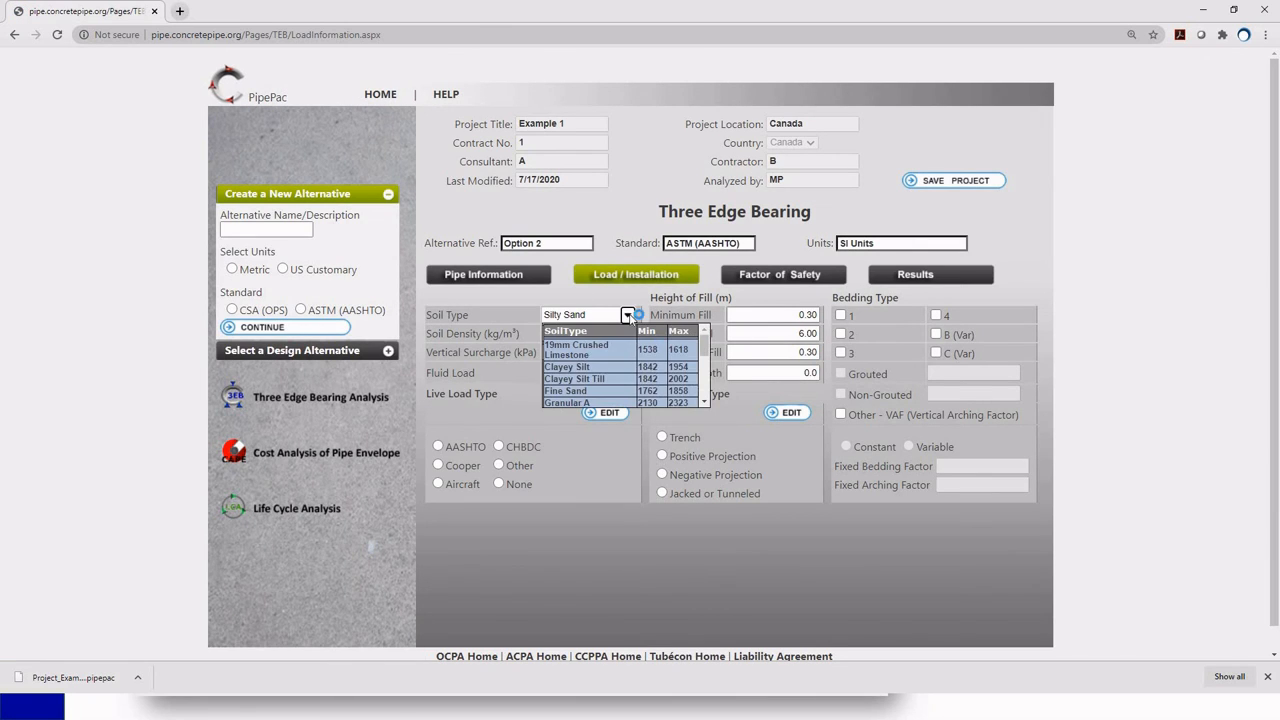
pyautogui.click(707, 383)
pyautogui.click(595, 367)
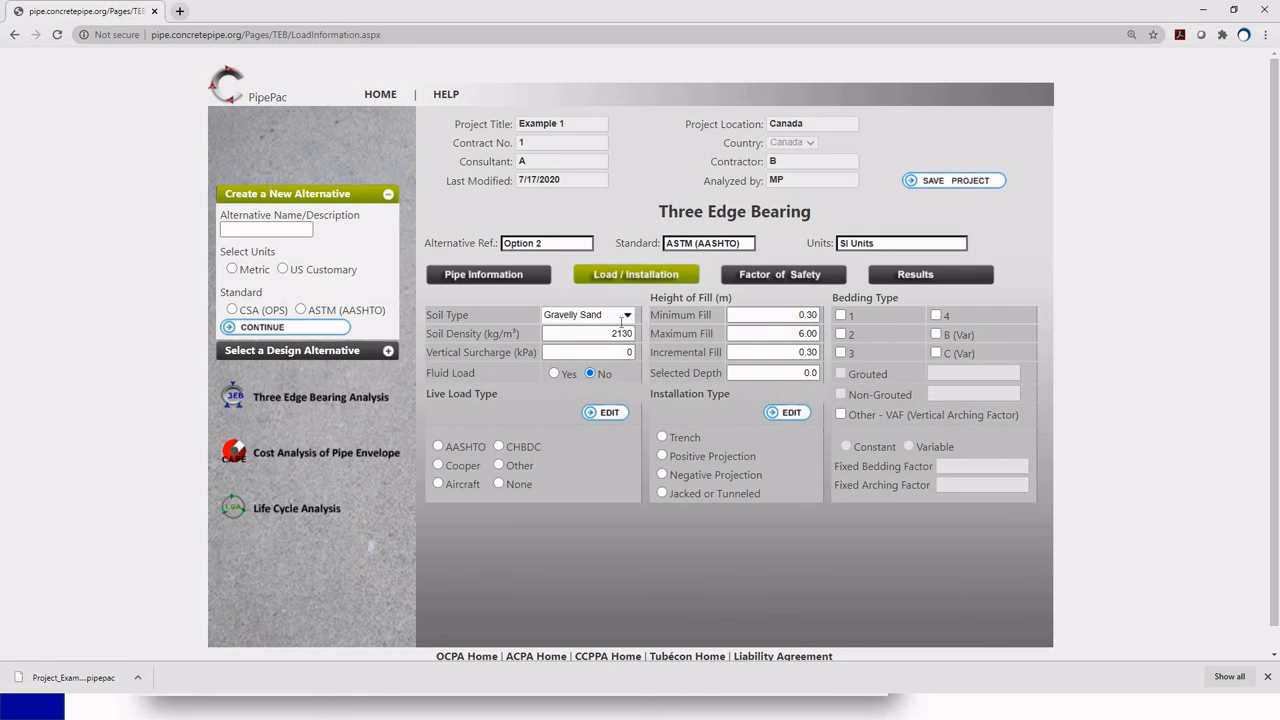
pyautogui.click(611, 336)
pyautogui.press('BackSpace')
pyautogui.press('BackSpace')
pyautogui.write('00')
pyautogui.press('Tab')
pyautogui.click(555, 373)
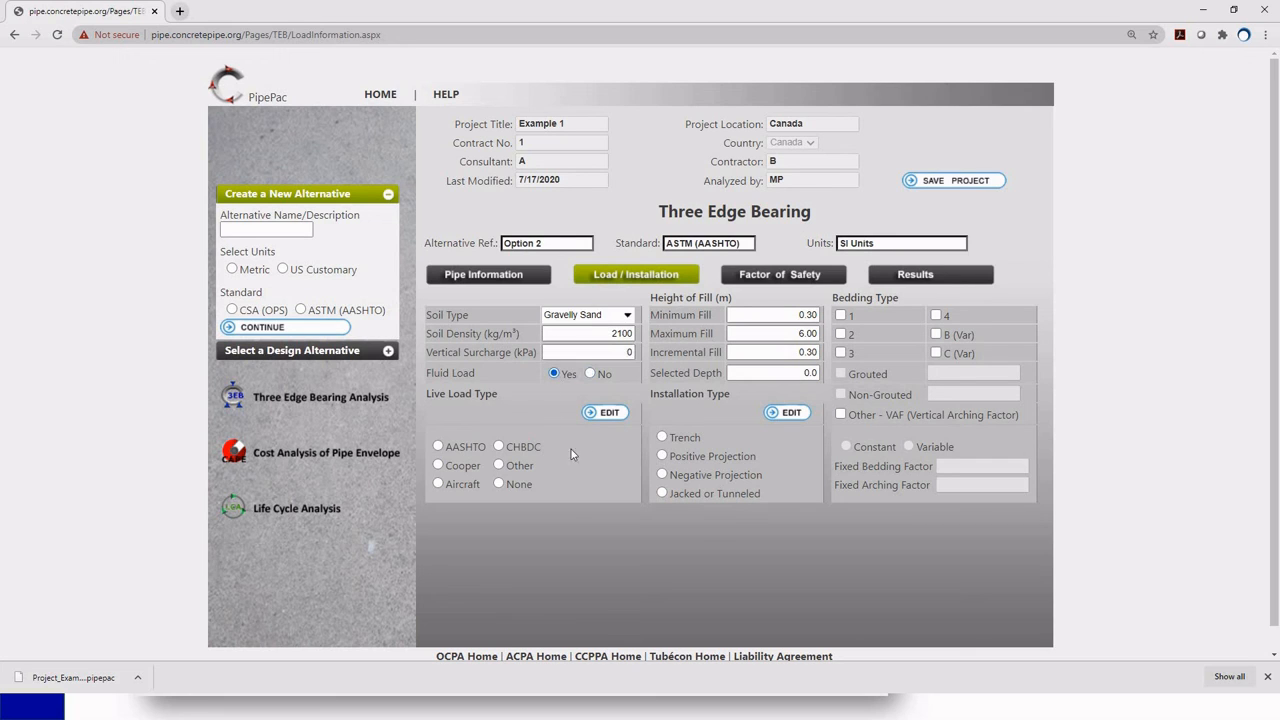
# Step: Apply a CHBDC live load with the CL-625 truck load, keeping its default parameters
pyautogui.click(498, 447)
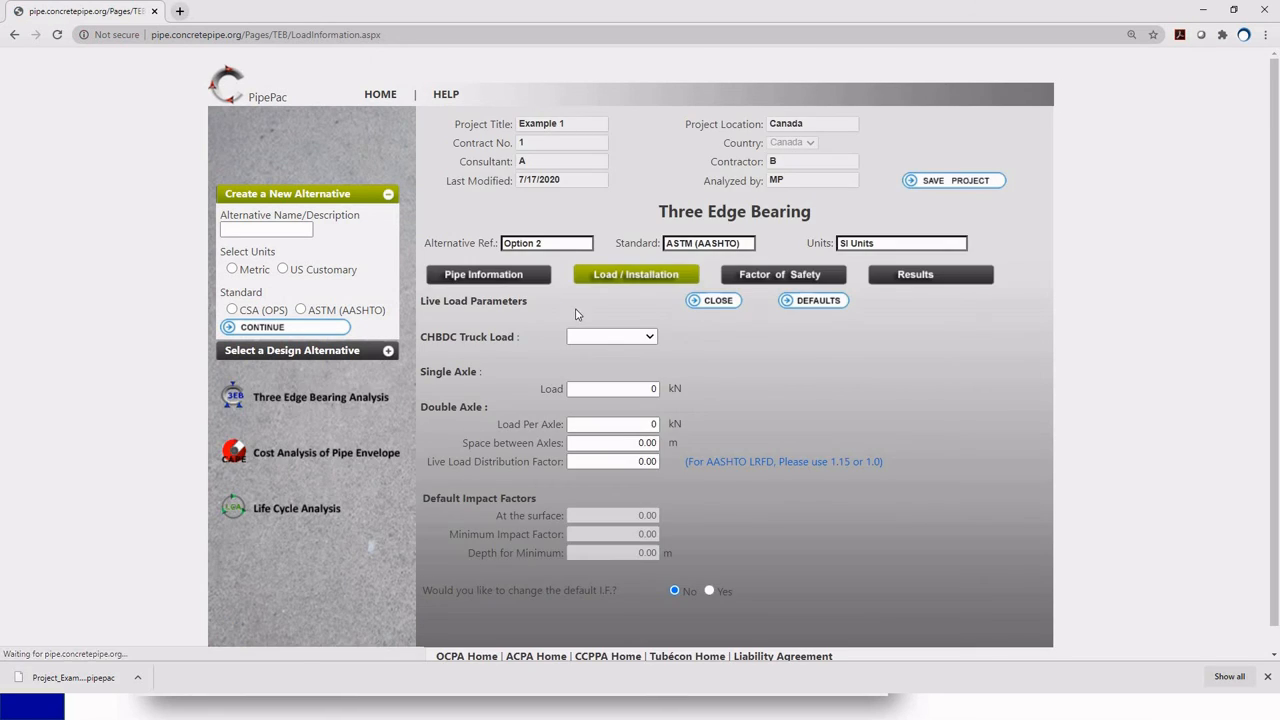
pyautogui.click(650, 337)
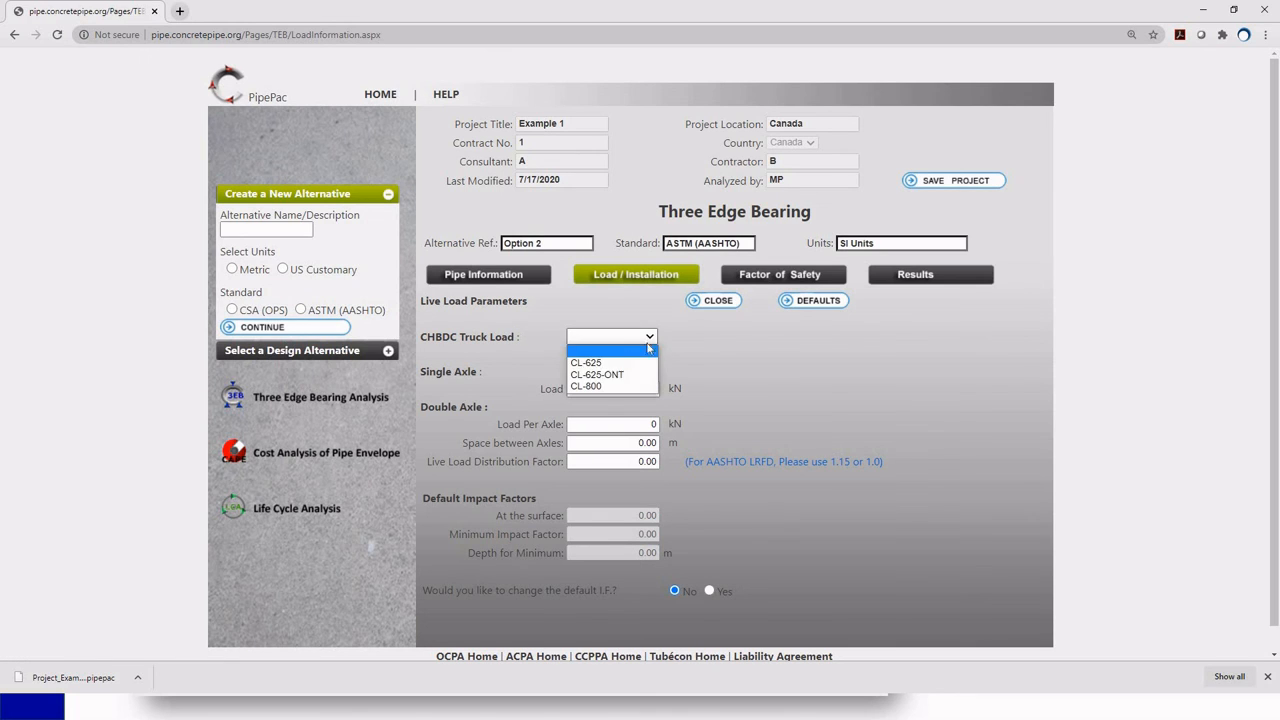
pyautogui.click(605, 365)
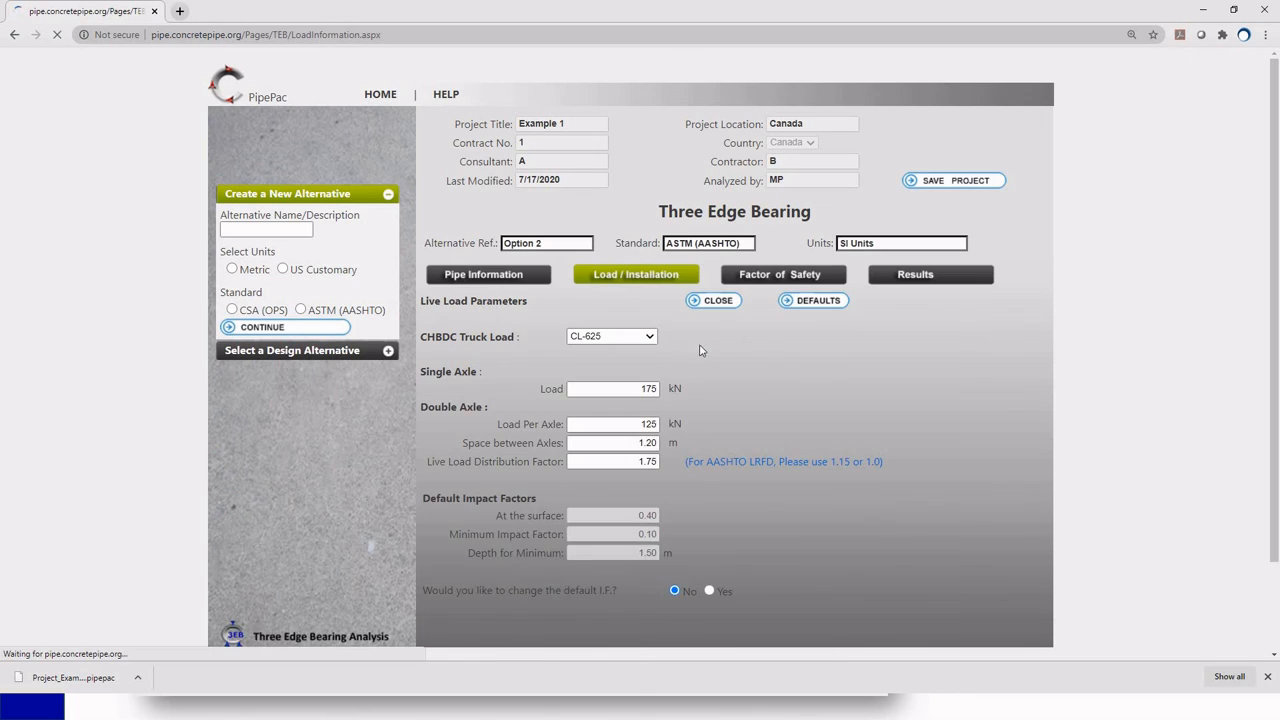
pyautogui.click(718, 302)
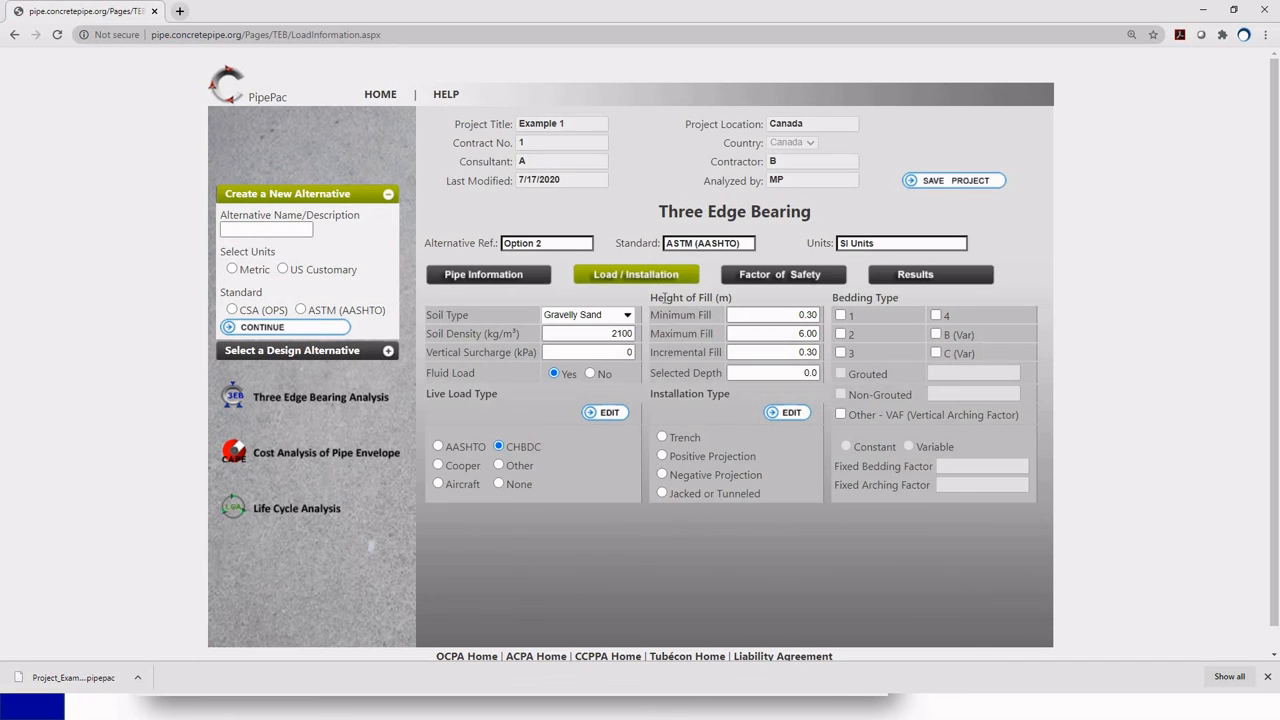
# Step: Set the height of fill's selected depth to 3 m and its maximum fill to 4 m
pyautogui.click(795, 372)
pyautogui.write('3')
pyautogui.click(799, 335)
pyautogui.write('4')
pyautogui.click(733, 407)
# Step: Choose the Positive Projection installation with a settlement ratio of 0.7 for ordinary soil and a soil type kμ of 0.165
pyautogui.click(662, 455)
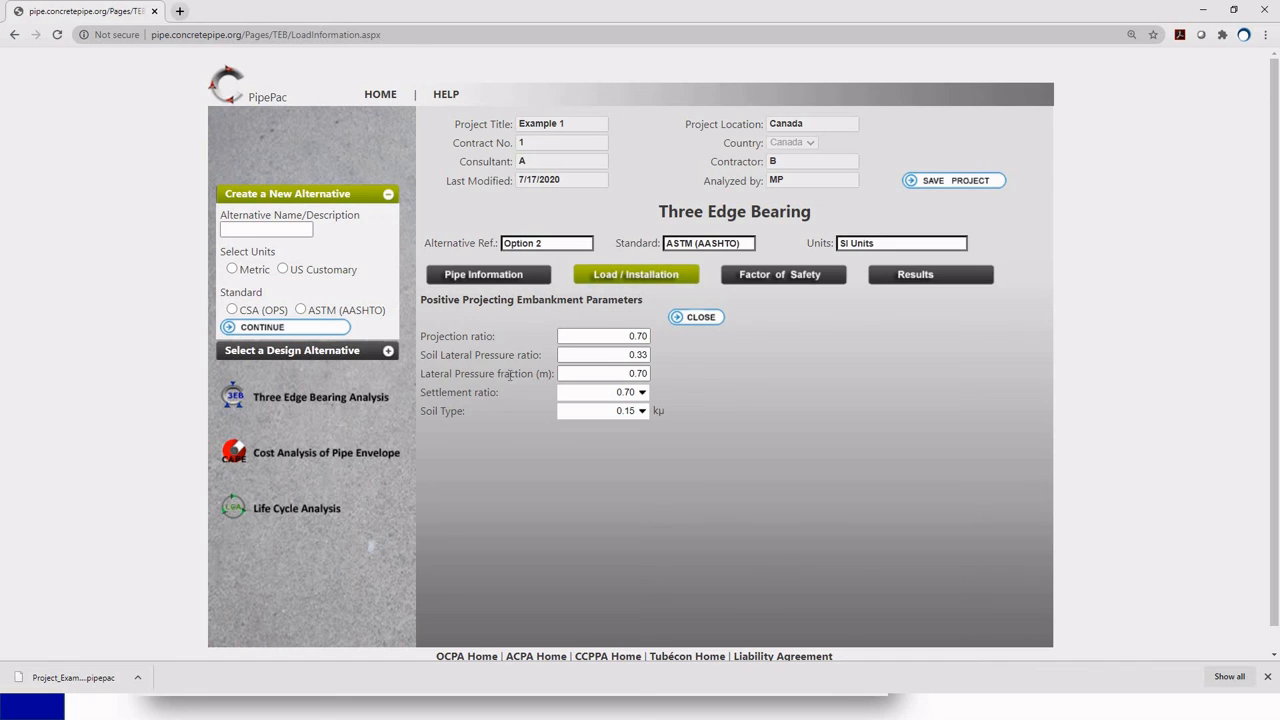
pyautogui.click(643, 393)
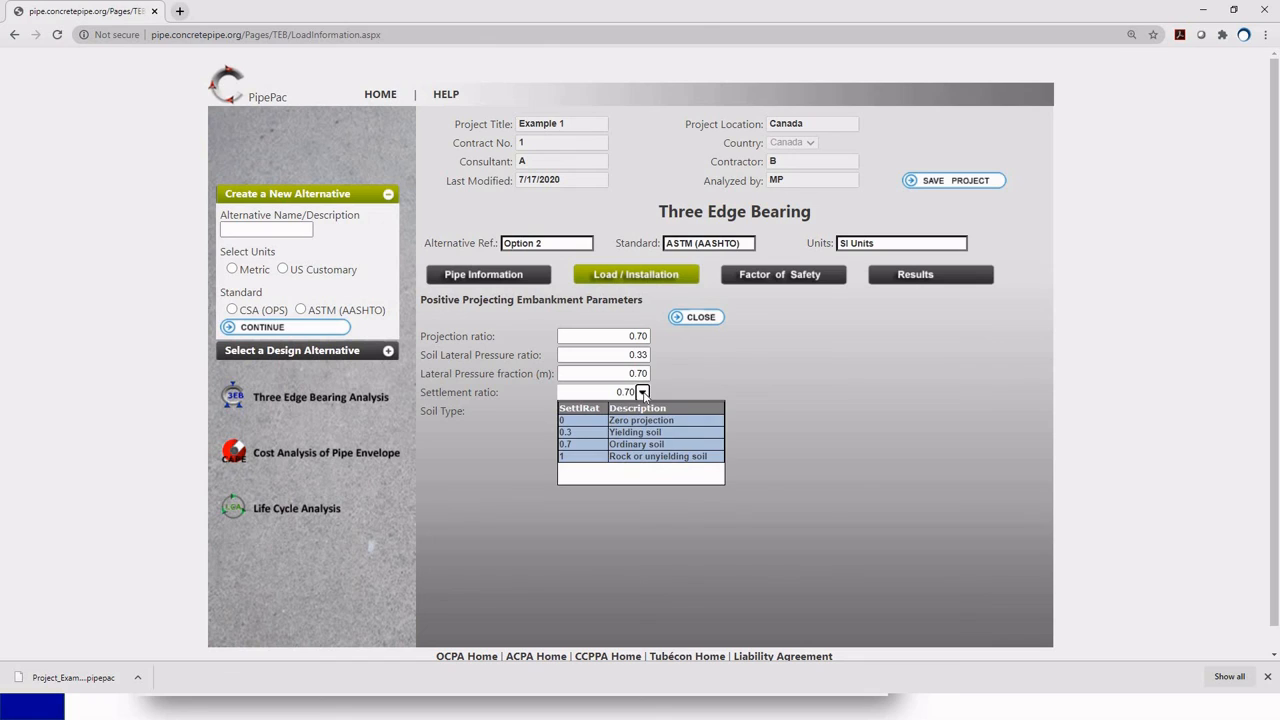
pyautogui.click(640, 444)
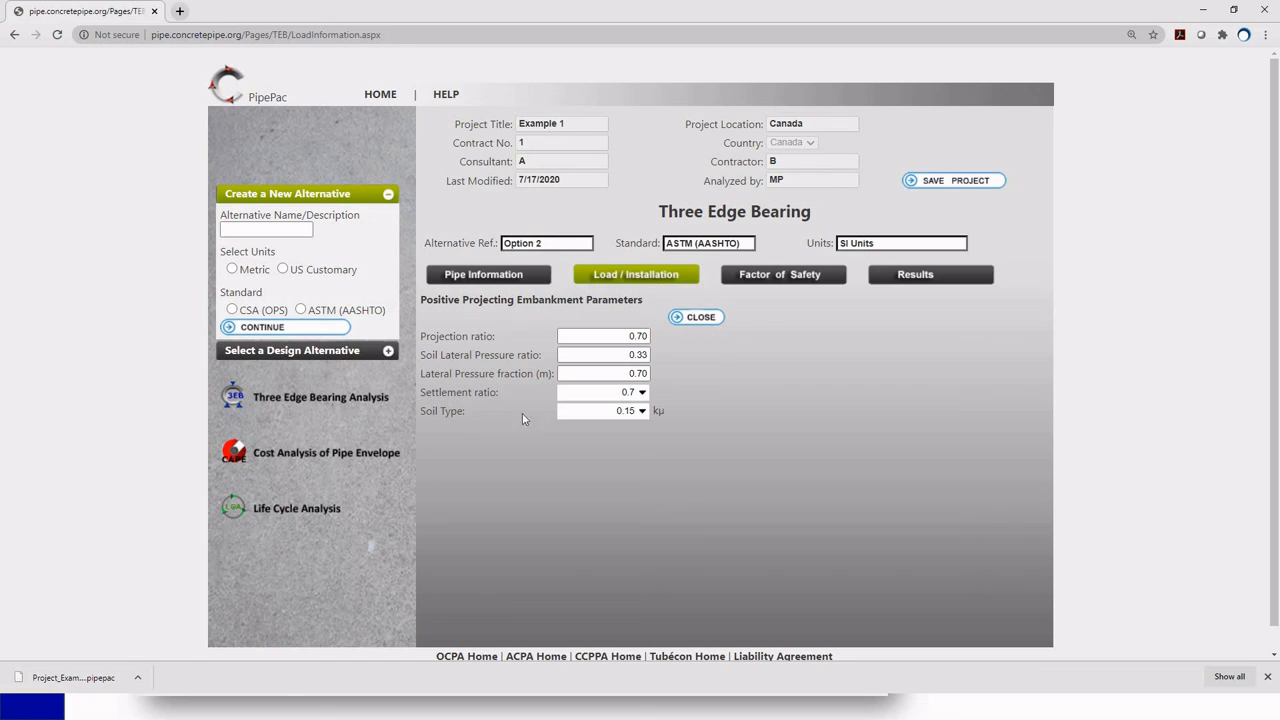
pyautogui.click(642, 411)
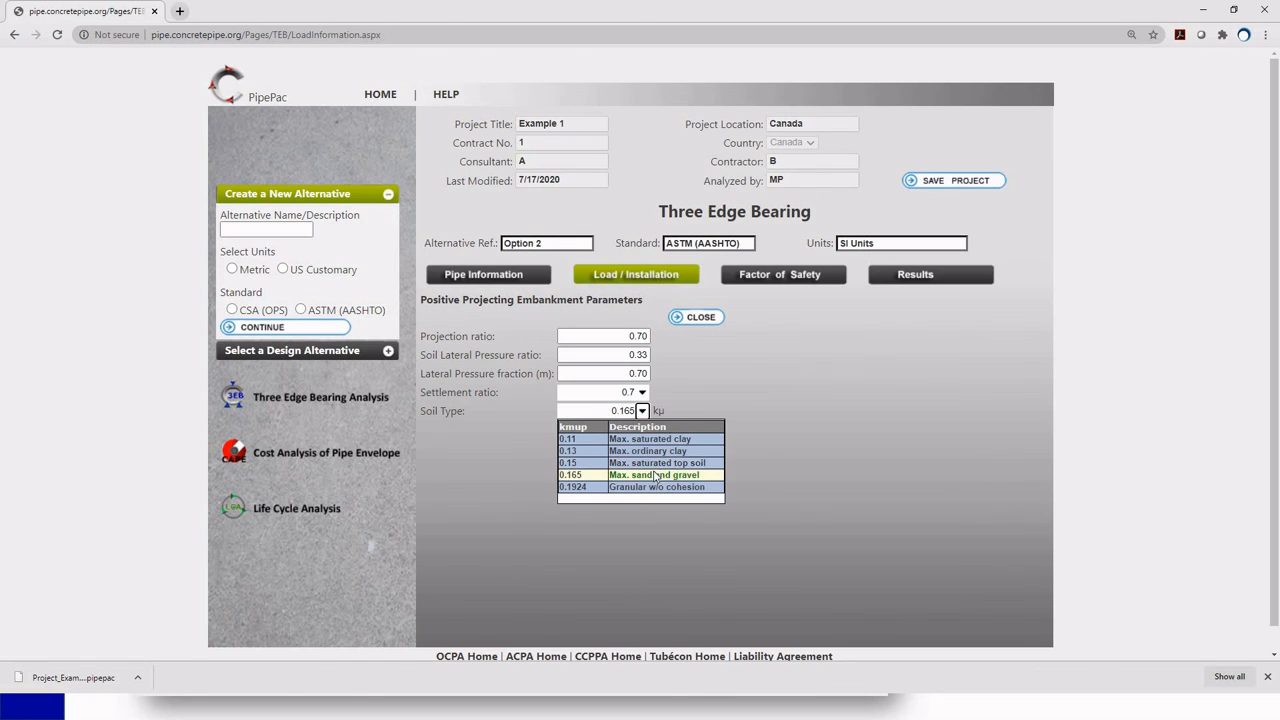
pyautogui.click(651, 462)
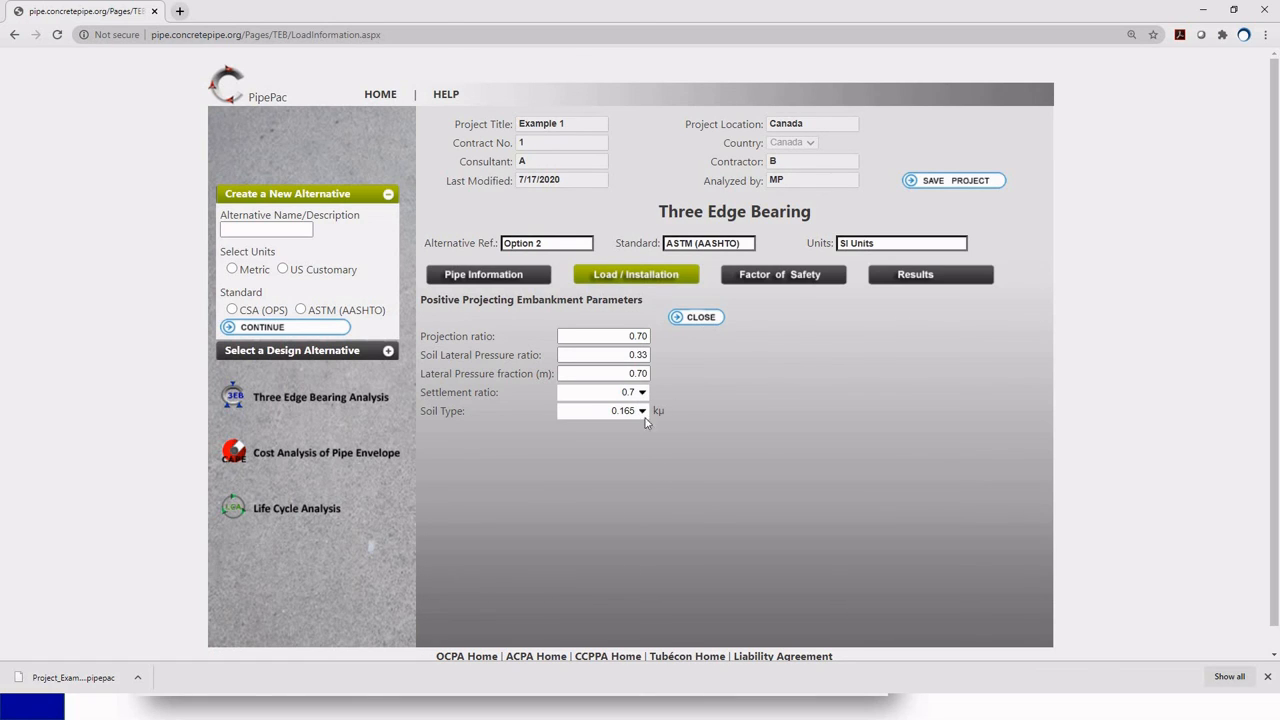
pyautogui.click(703, 318)
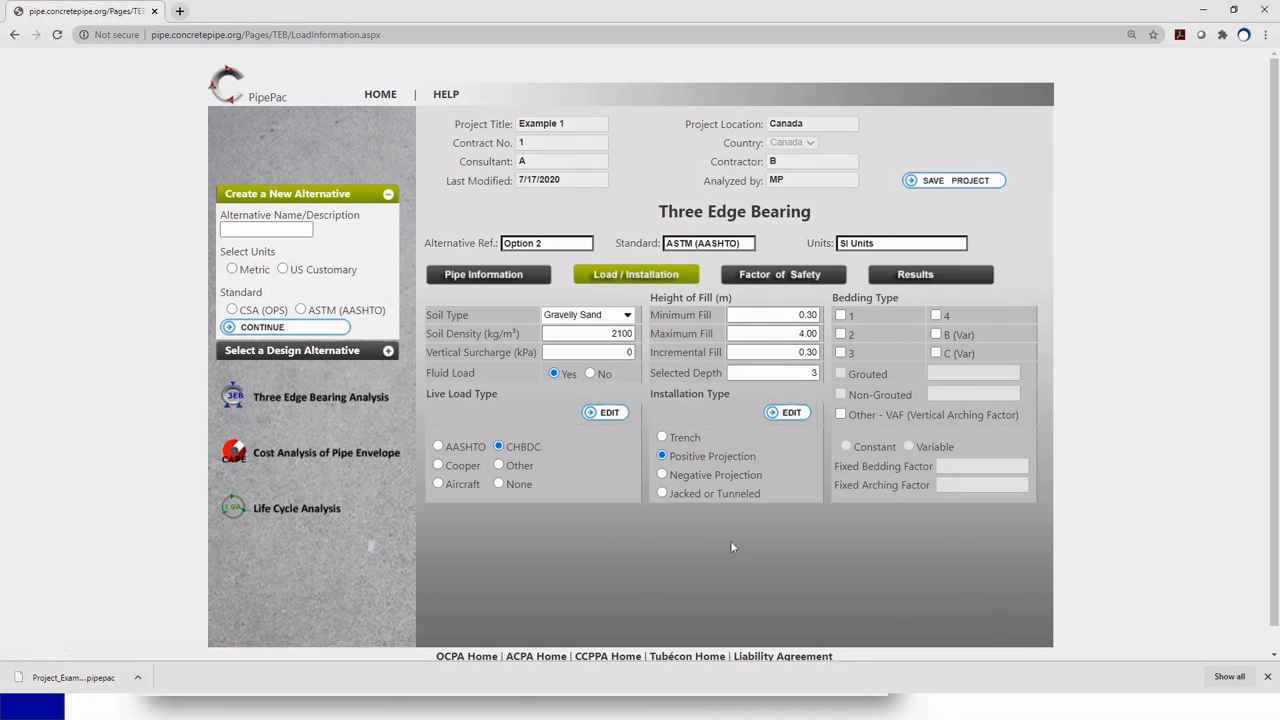
# Step: Include bedding types 1, 2, 3, 4, B (Var) and C (Var) in the analysis
pyautogui.click(840, 315)
pyautogui.click(840, 334)
pyautogui.click(840, 353)
pyautogui.click(936, 315)
pyautogui.click(936, 334)
pyautogui.click(936, 353)
# Step: Keep the ASTM C 76M Standard factors of safety, and run the analysis for Option 2
pyautogui.click(784, 280)
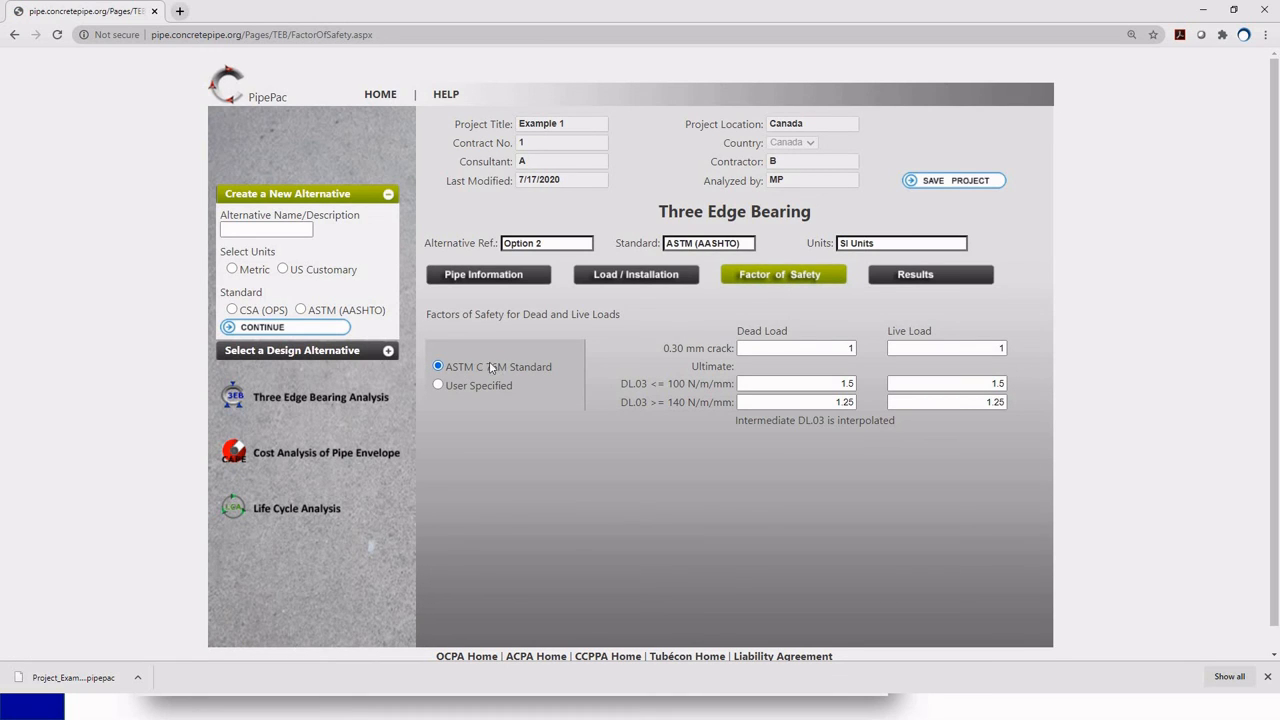
pyautogui.click(945, 282)
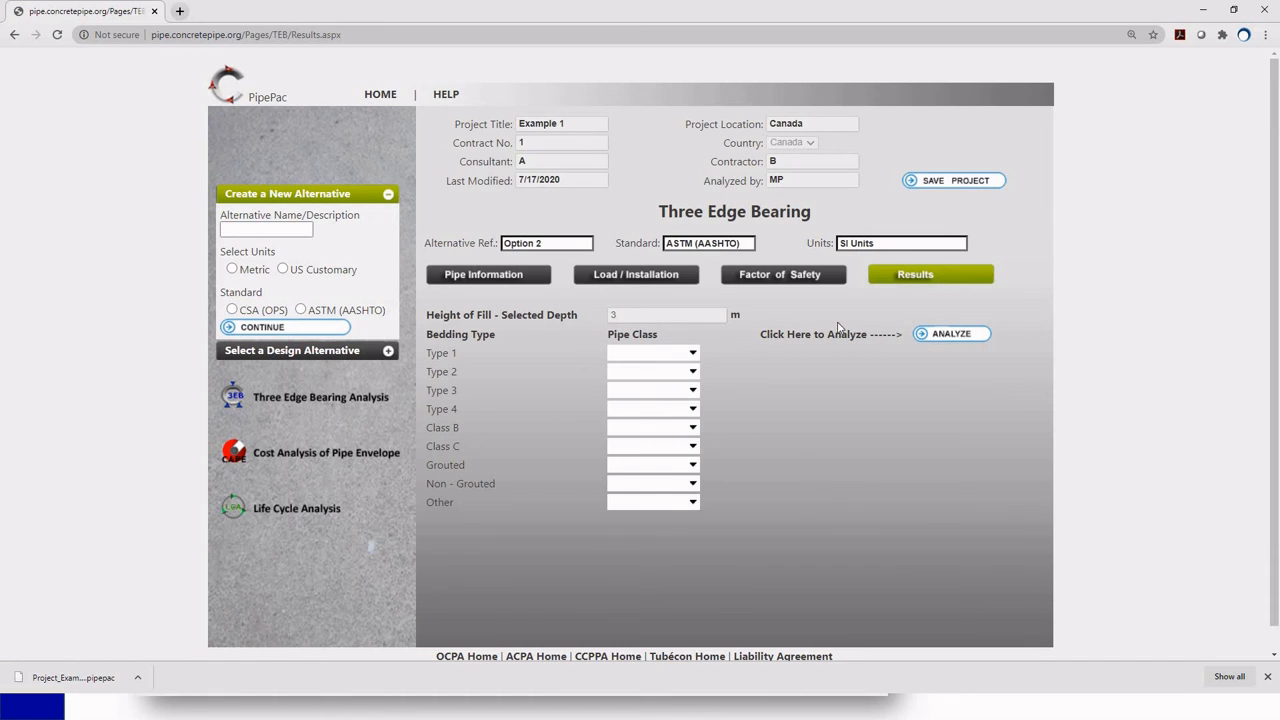
pyautogui.click(955, 334)
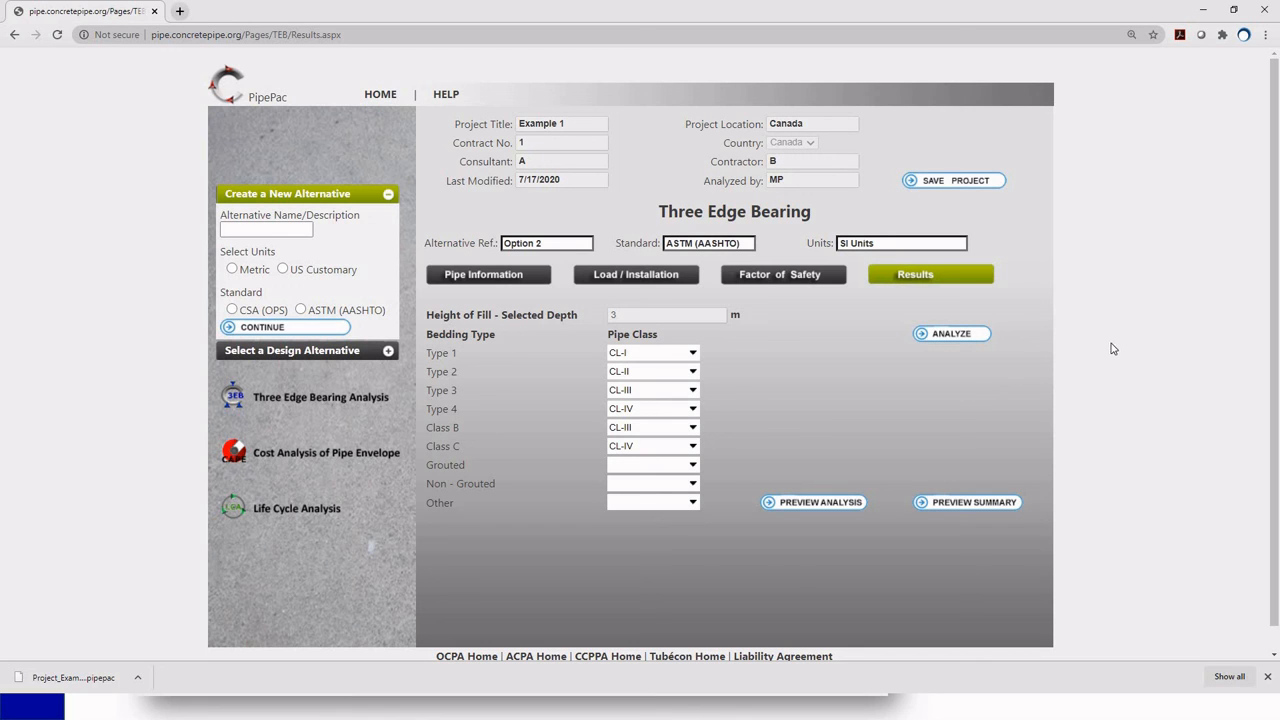
# Step: Switch to the PowerPoint slide show and advance to the ASTM C76 Class II requirements slide for the 900 mm Type 2 pipe
pyautogui.hotkey('alt', 'Tab')
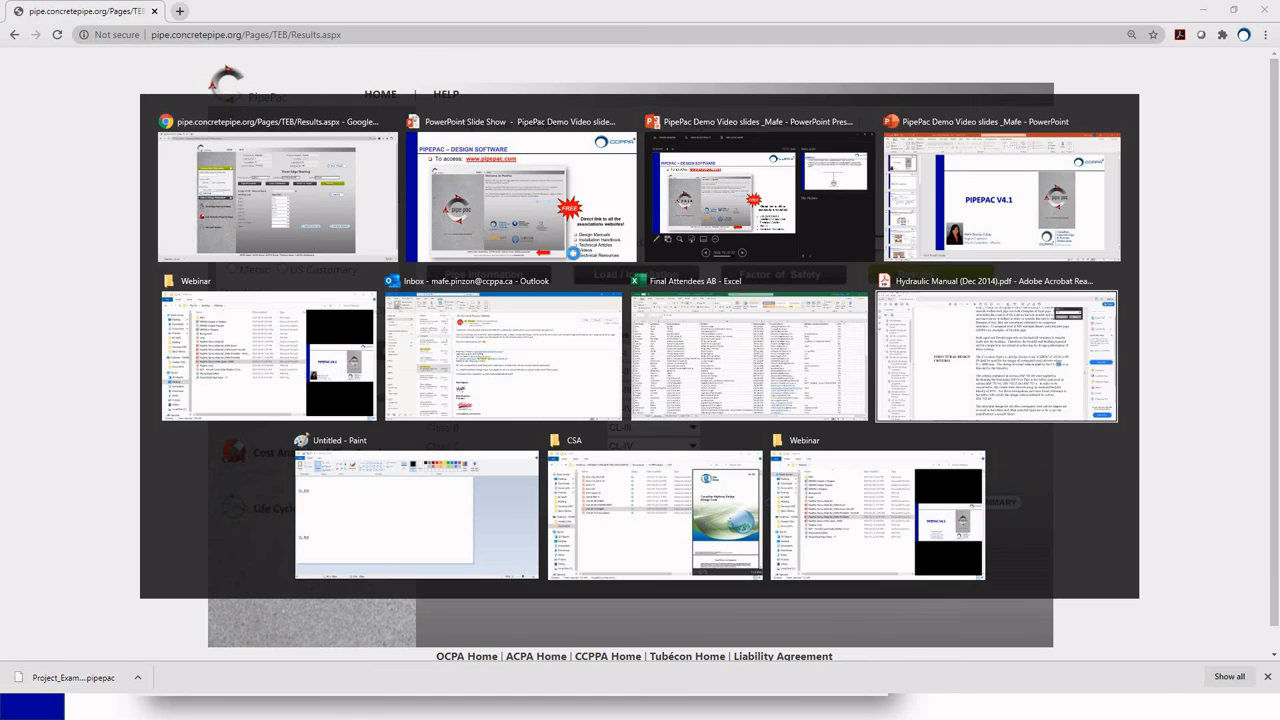
pyautogui.click(573, 254)
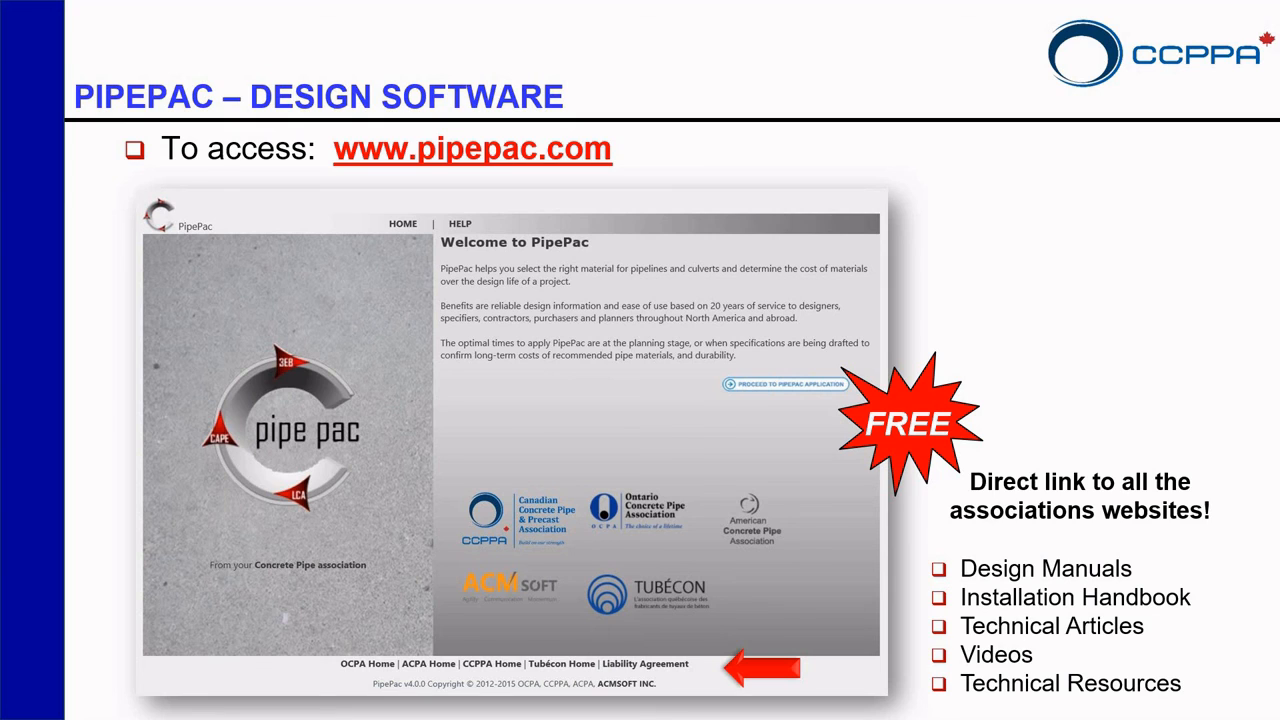
pyautogui.press('Right')
pyautogui.press('Right')
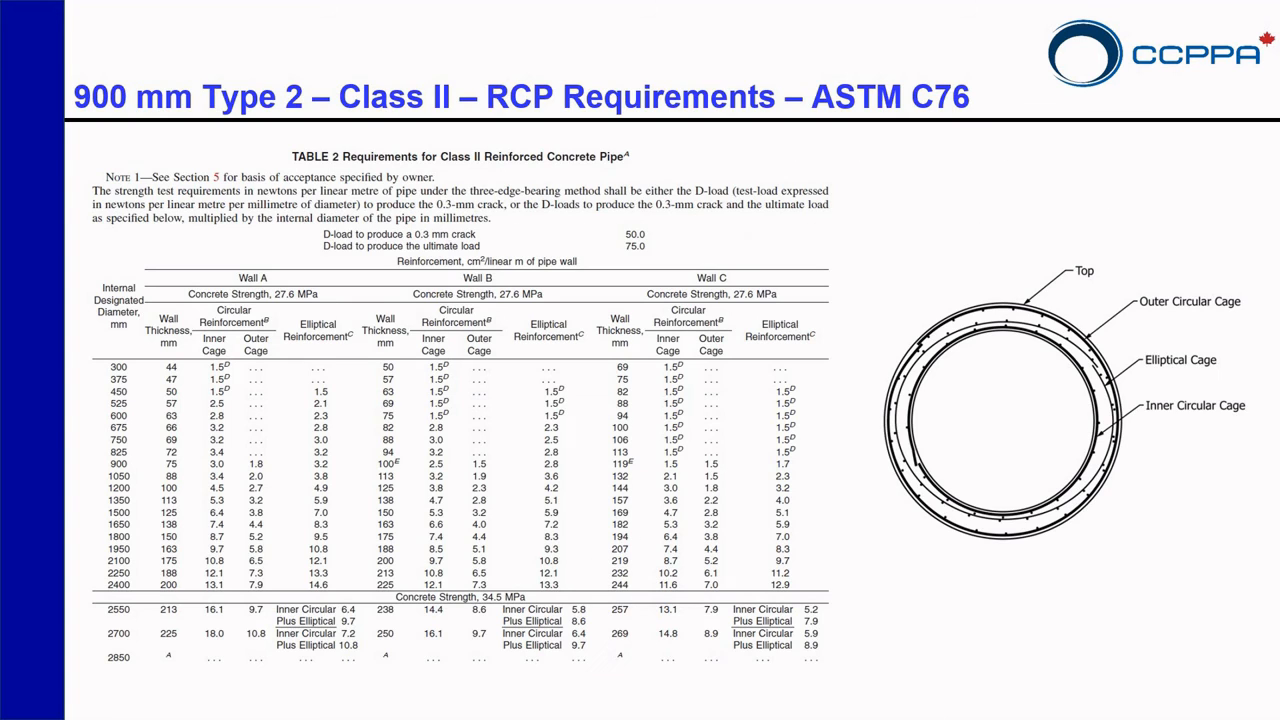